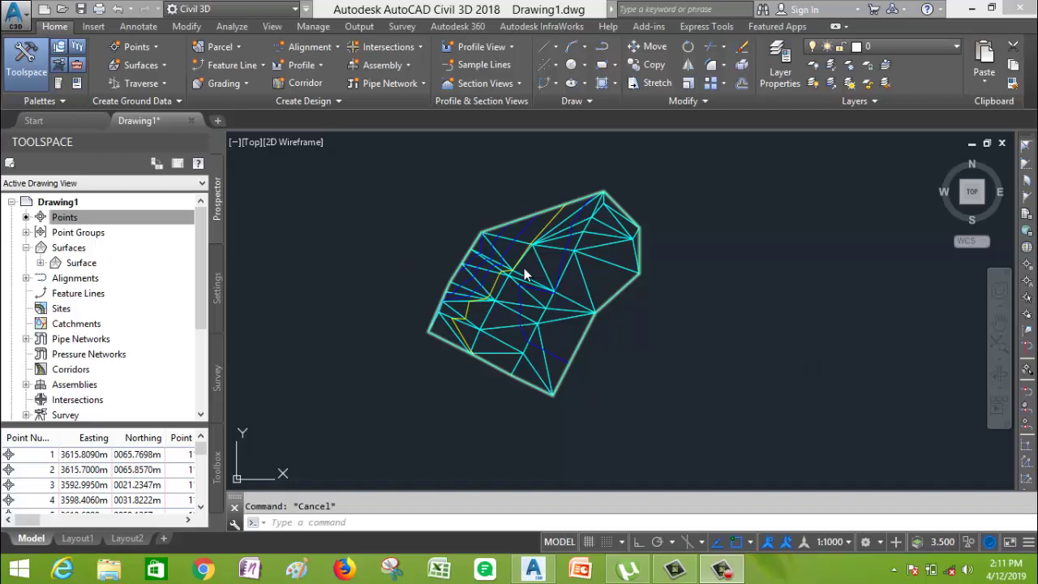
Create a new centerline alignment layout named Alignment1 with the Major and Minor only label set
scroll(536, 272, "up", 2)
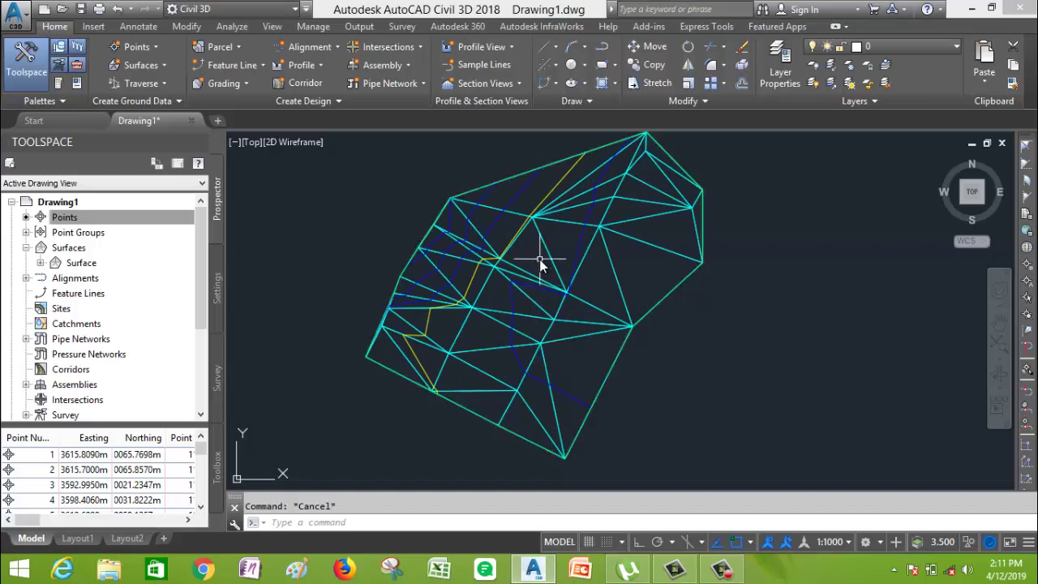
mouse_move(541, 264)
left_click(333, 51)
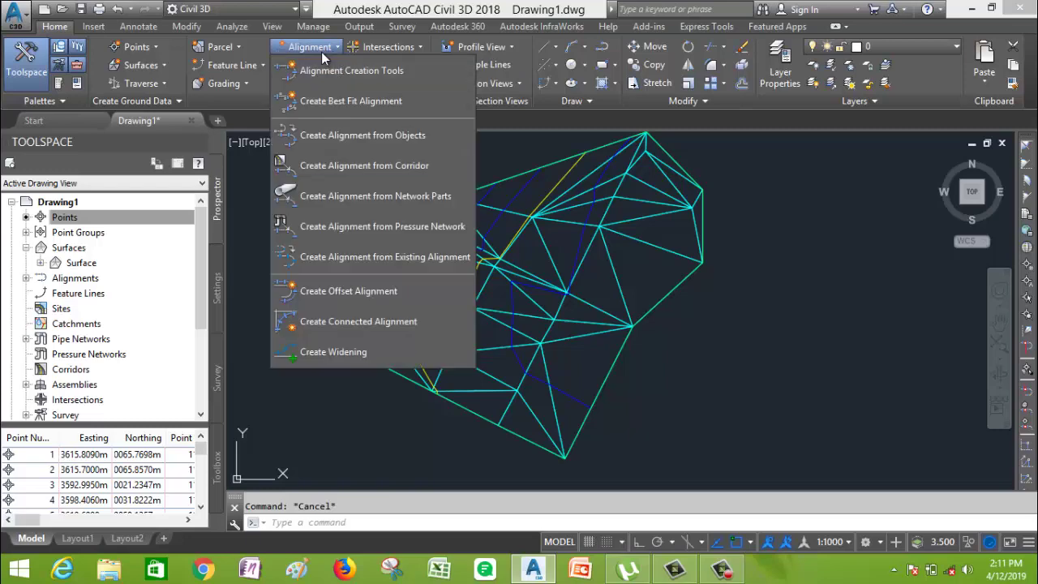
left_click(322, 72)
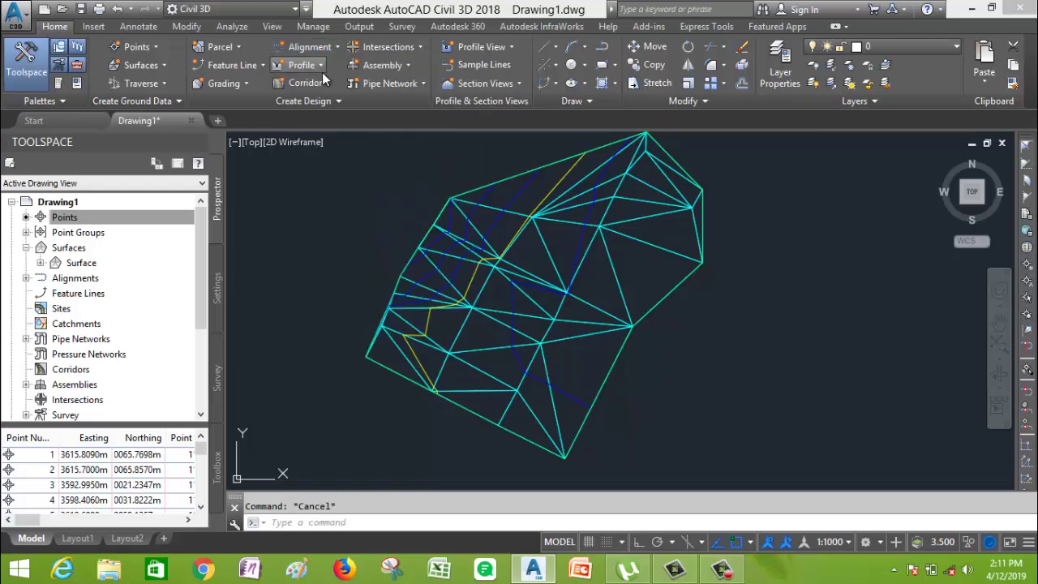
left_click(489, 56)
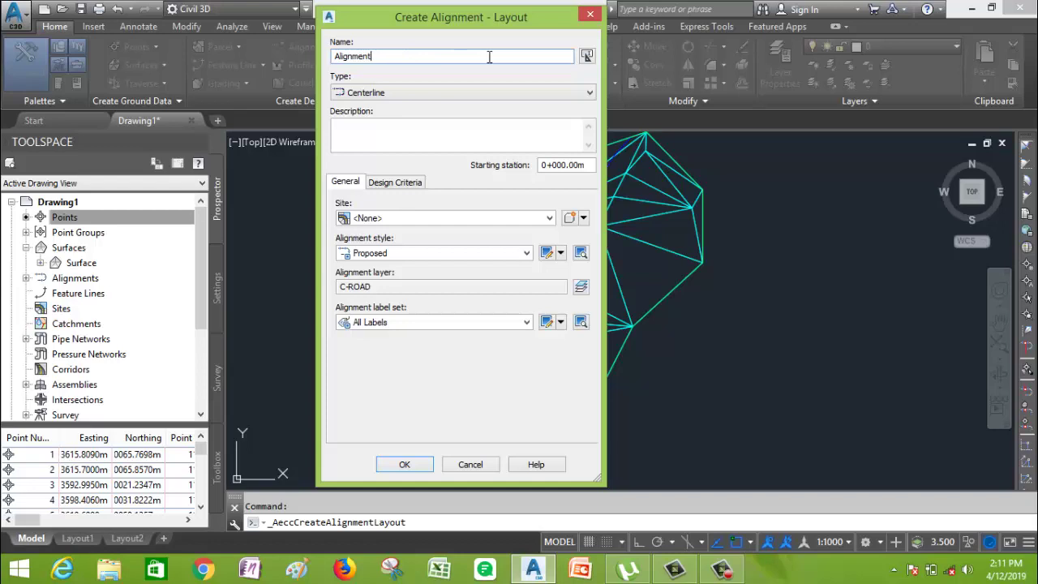
left_click(591, 92)
left_click(498, 109)
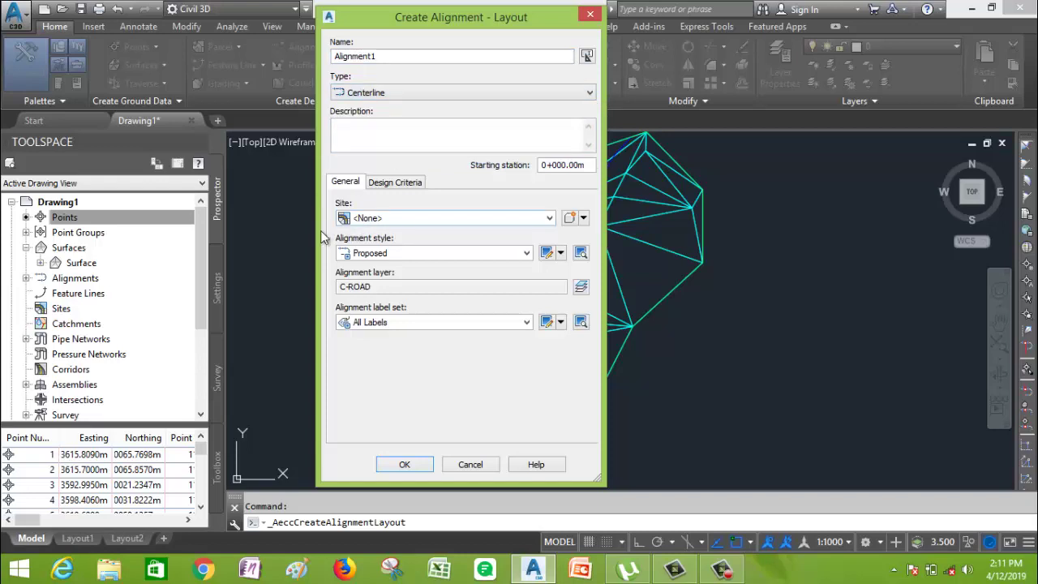
left_click(496, 323)
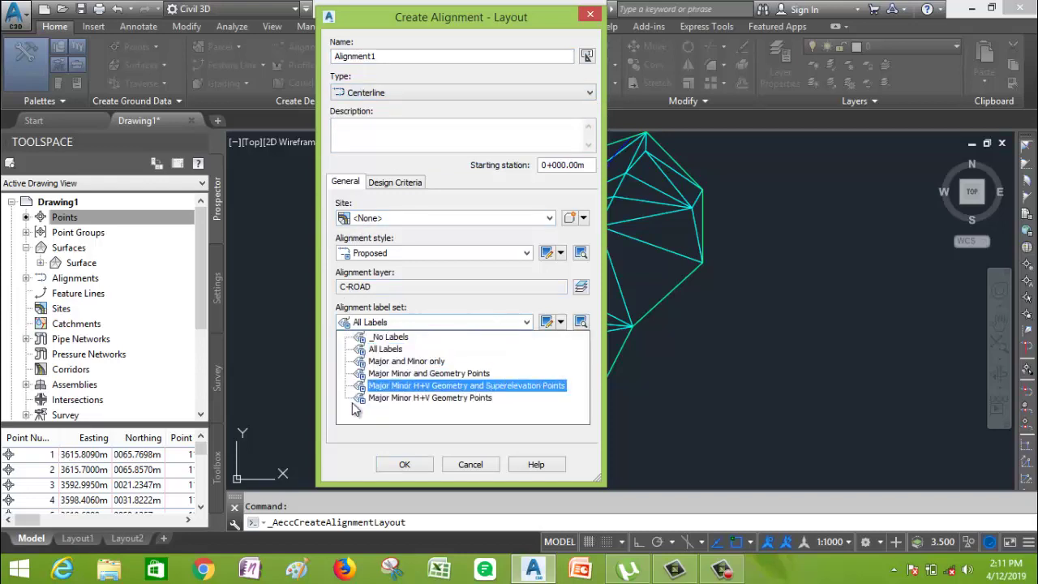
left_click(398, 362)
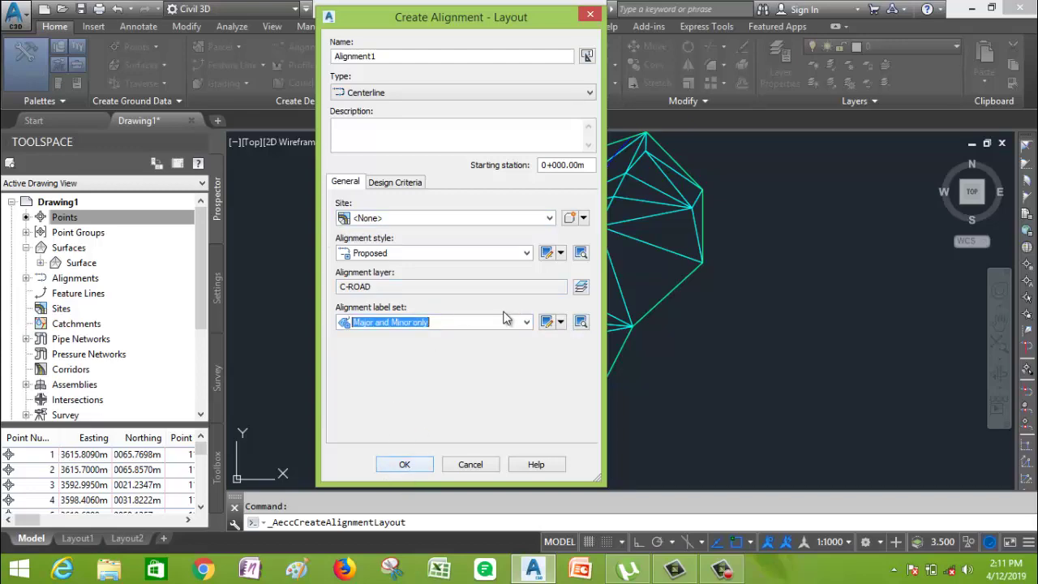
left_click(405, 465)
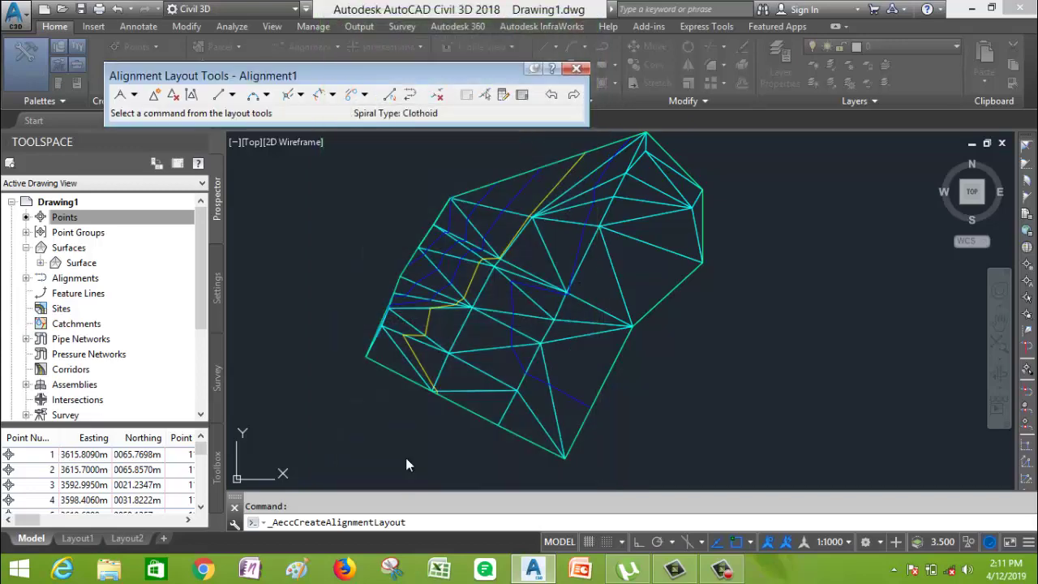
Configure the curve and spiral settings for curves without spirals, with a default radius of 200 m
left_click(135, 95)
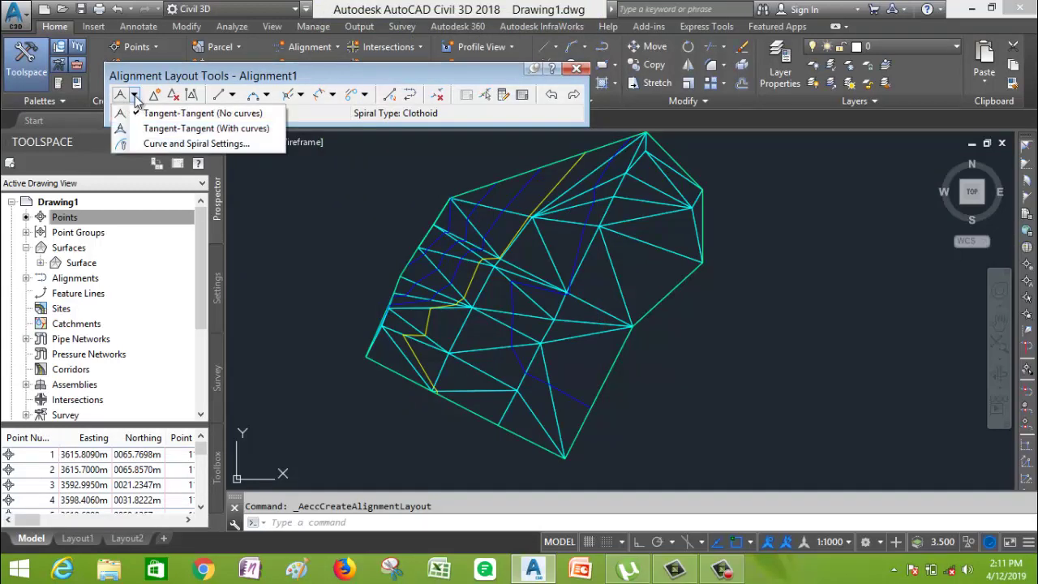
left_click(389, 76)
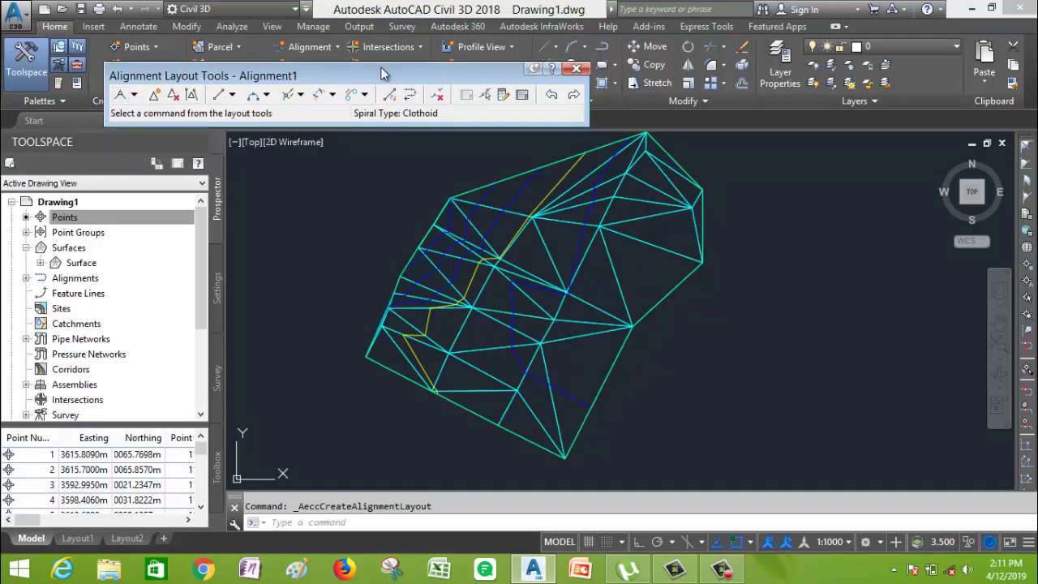
left_click_drag(389, 76, 478, 69)
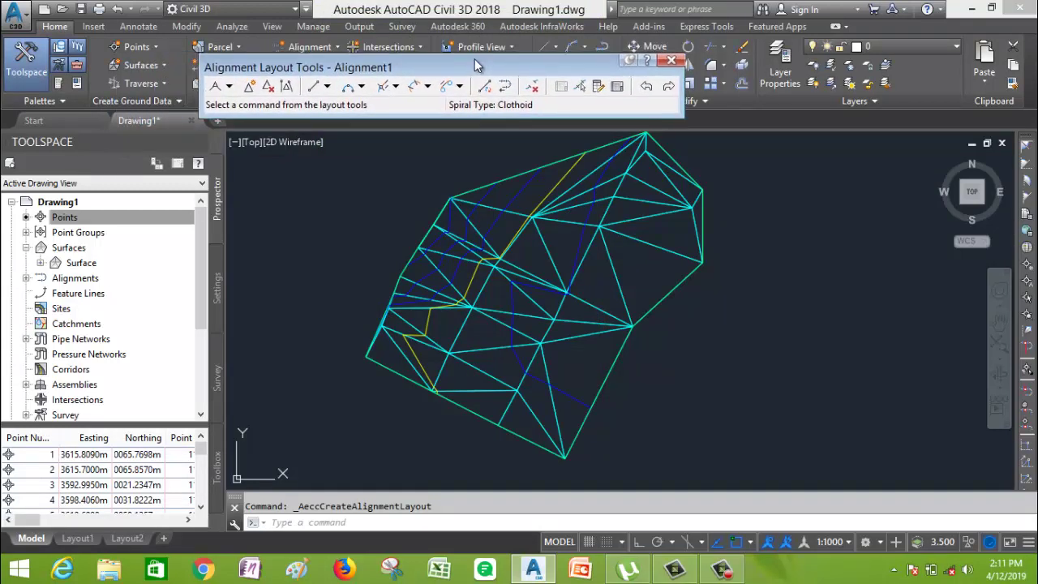
left_click(230, 87)
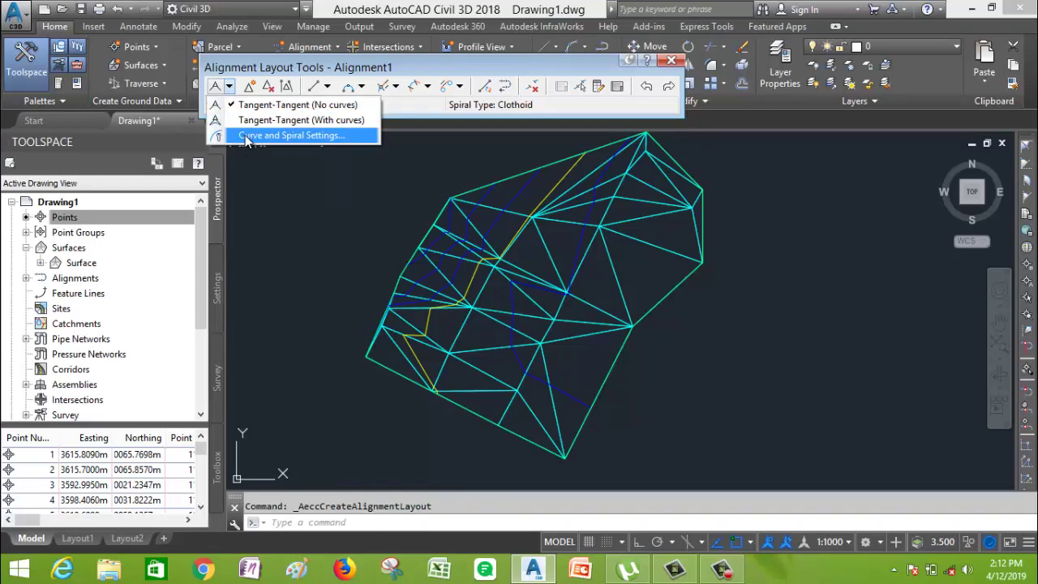
left_click(276, 136)
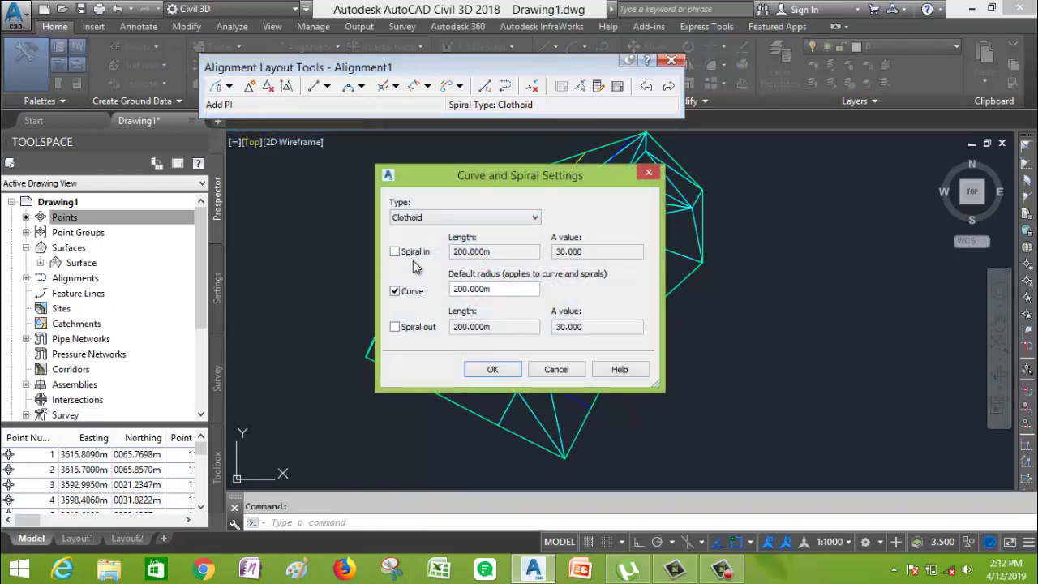
left_click(400, 253)
left_click(395, 253)
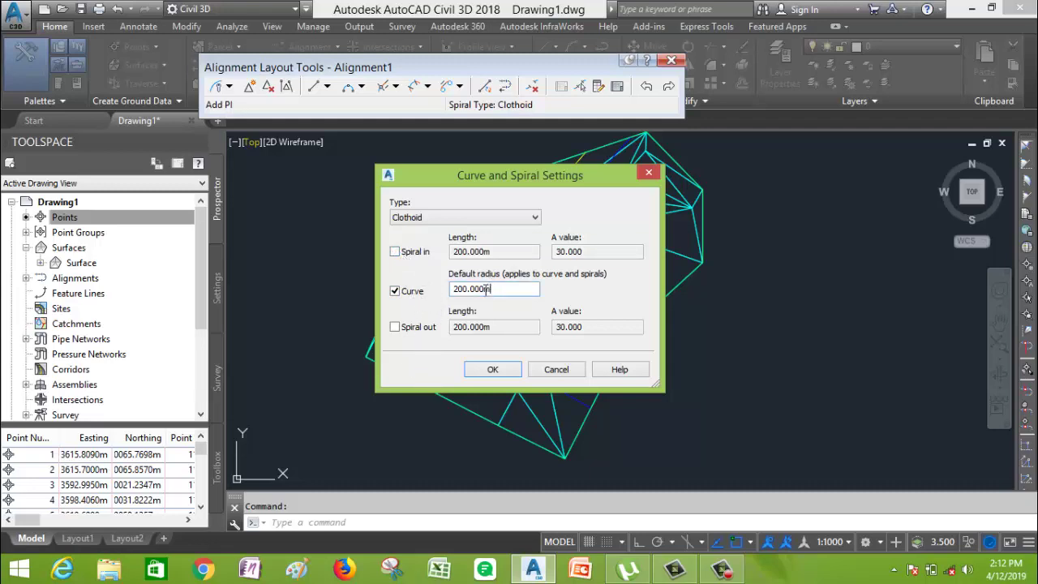
left_click_drag(487, 289, 426, 290)
left_click(495, 294)
left_click(491, 370)
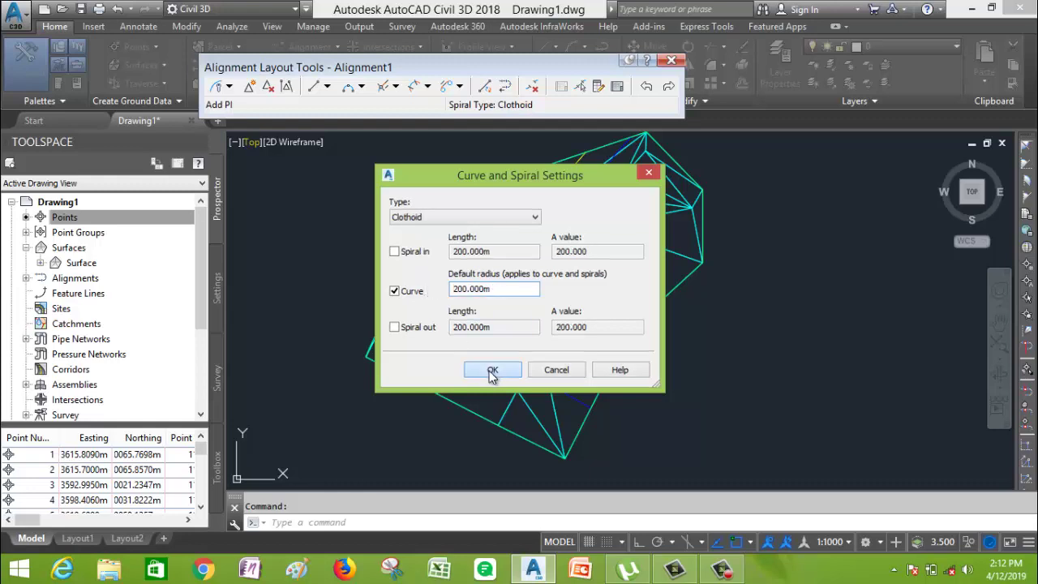
Draw Alignment1 as tangents with curves through four points, zigzagging about 91 m from the surface's southern edge to its northwestern edge
left_click(230, 86)
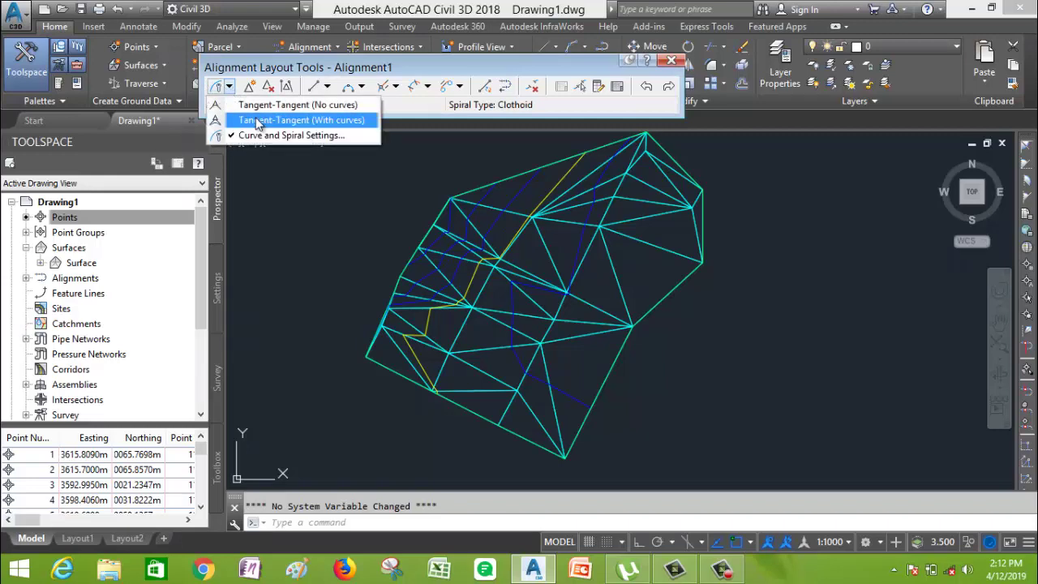
left_click(257, 122)
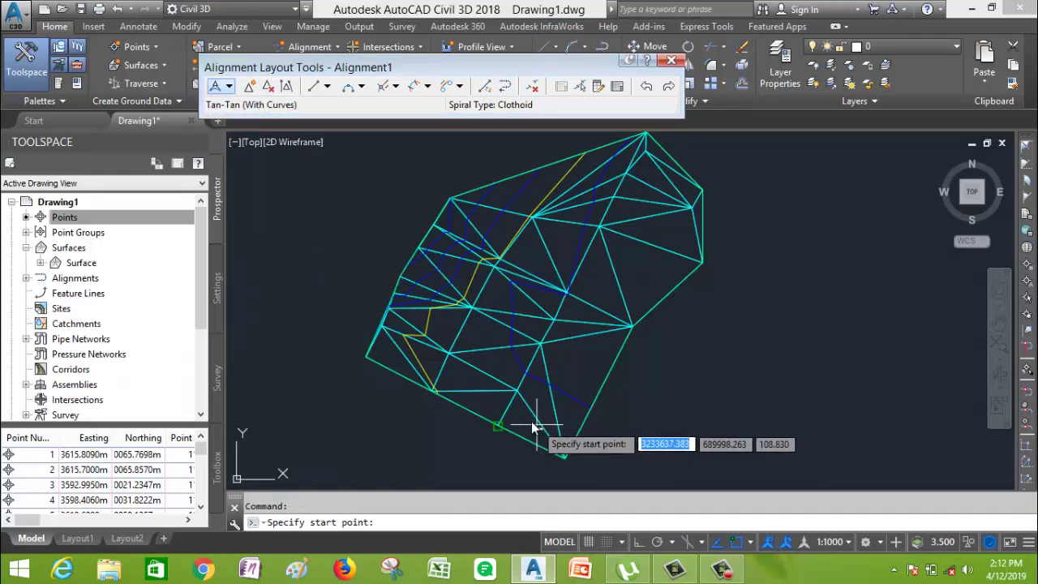
scroll(499, 427, "up", 4)
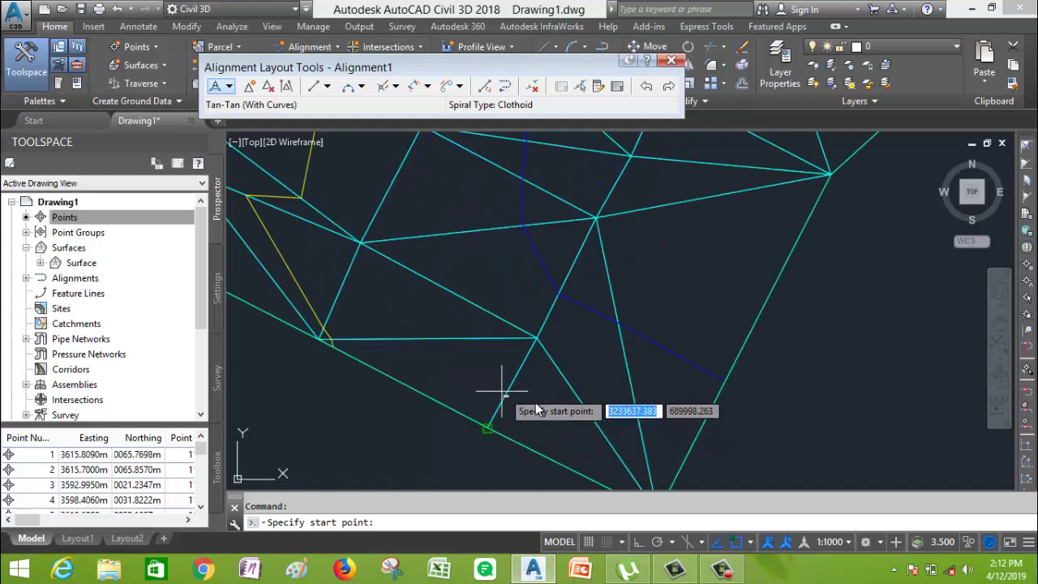
left_click(543, 419)
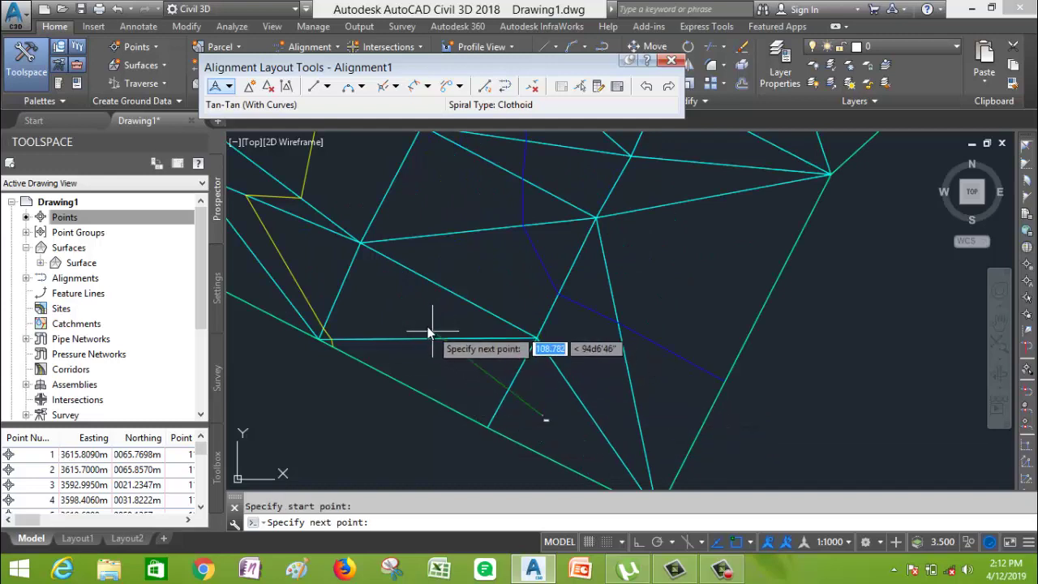
left_click(419, 211)
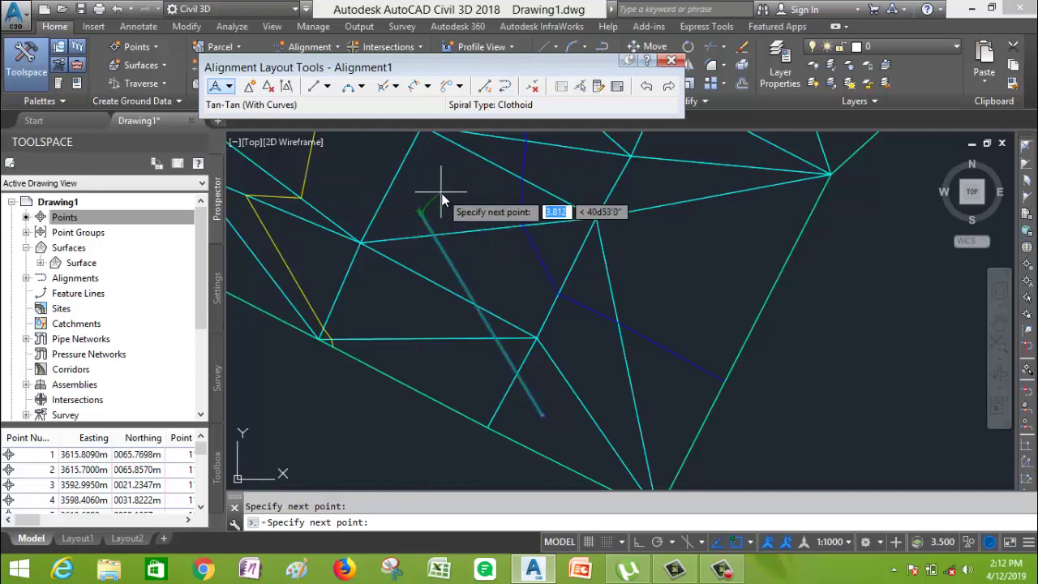
middle_click_drag(442, 200, 397, 340)
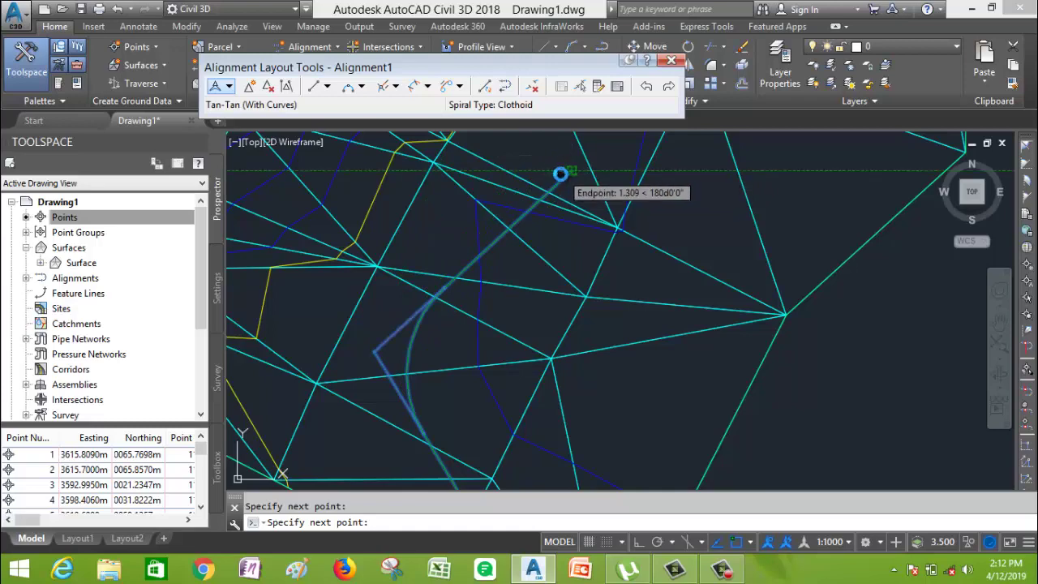
left_click(561, 174)
middle_click_drag(560, 174, 540, 394)
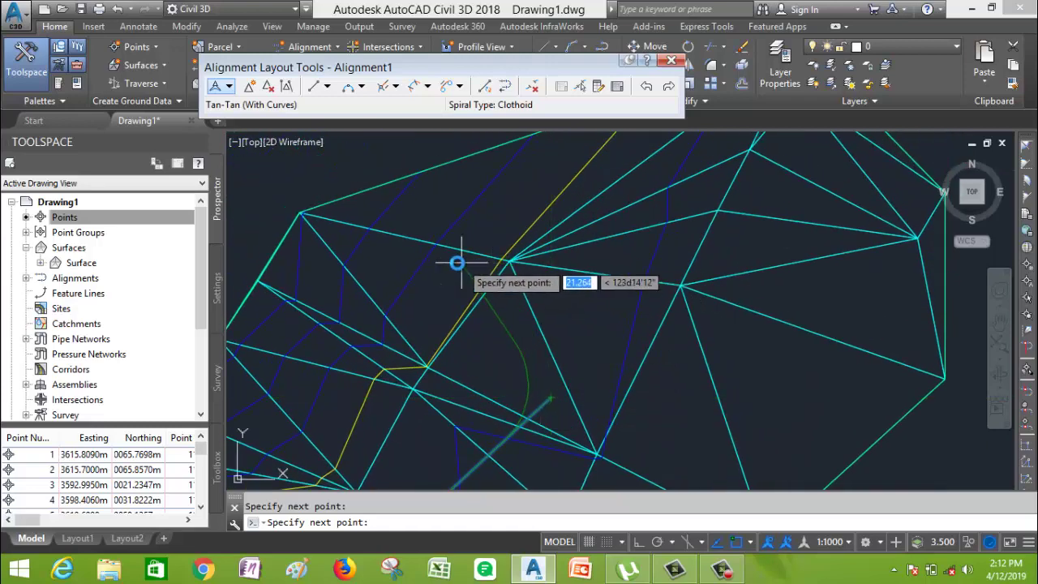
left_click(444, 187)
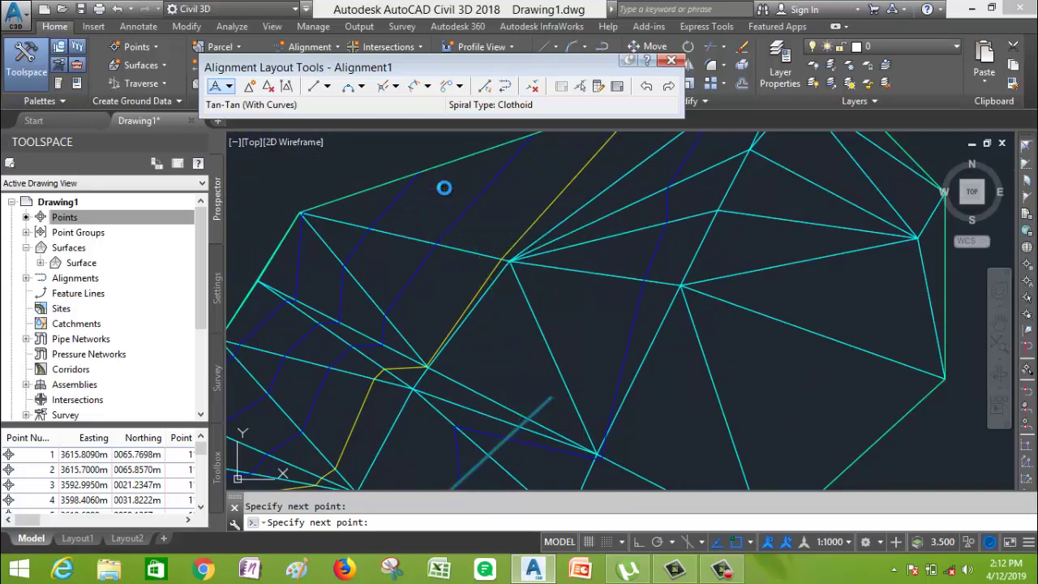
right_click(445, 188)
Set the drawing's annotation scale to 1:750 to shrink the station labels
scroll(596, 187, "down", 5)
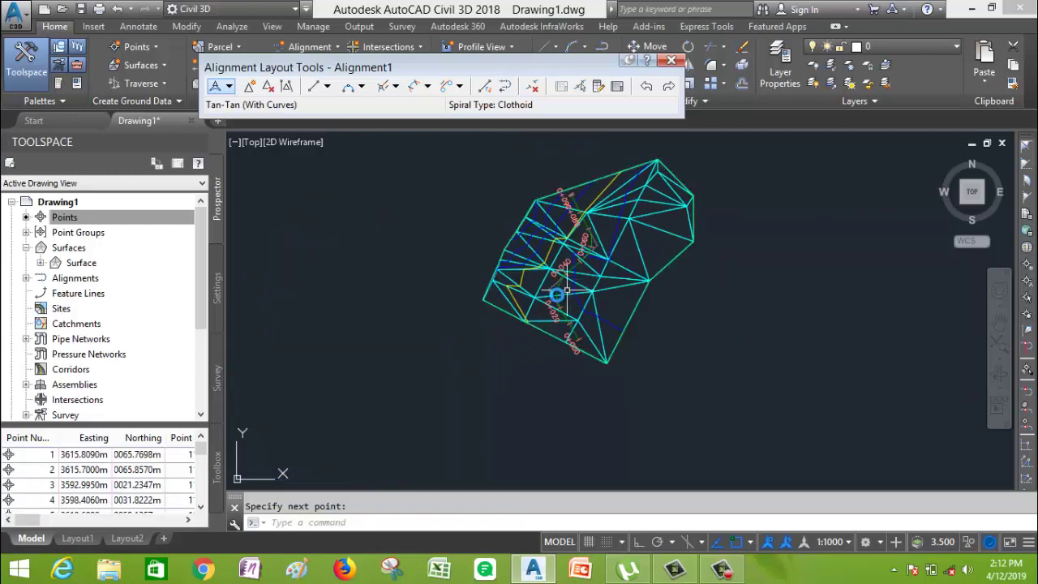
scroll(566, 290, "up", 5)
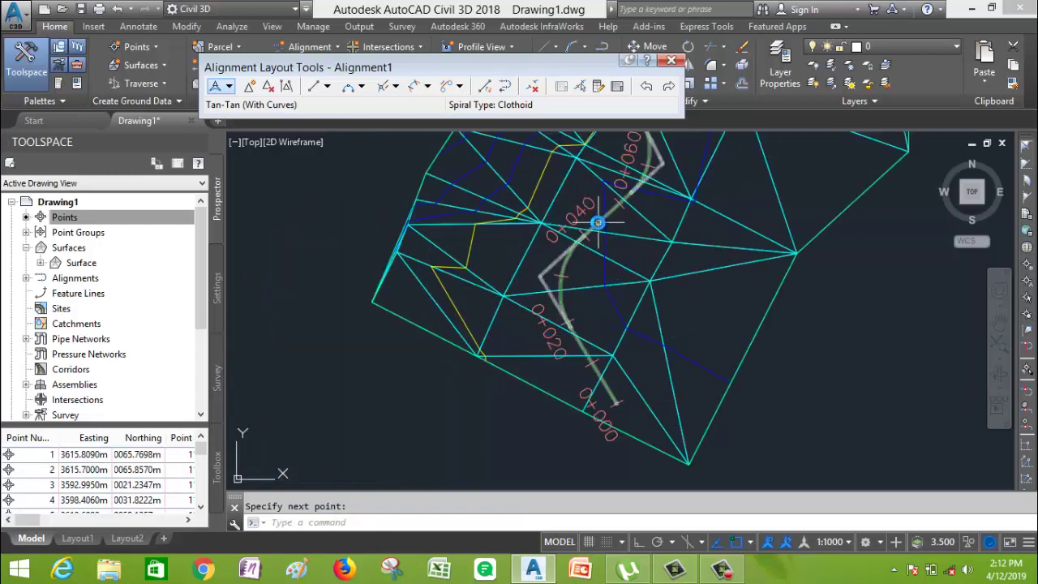
left_click(596, 224)
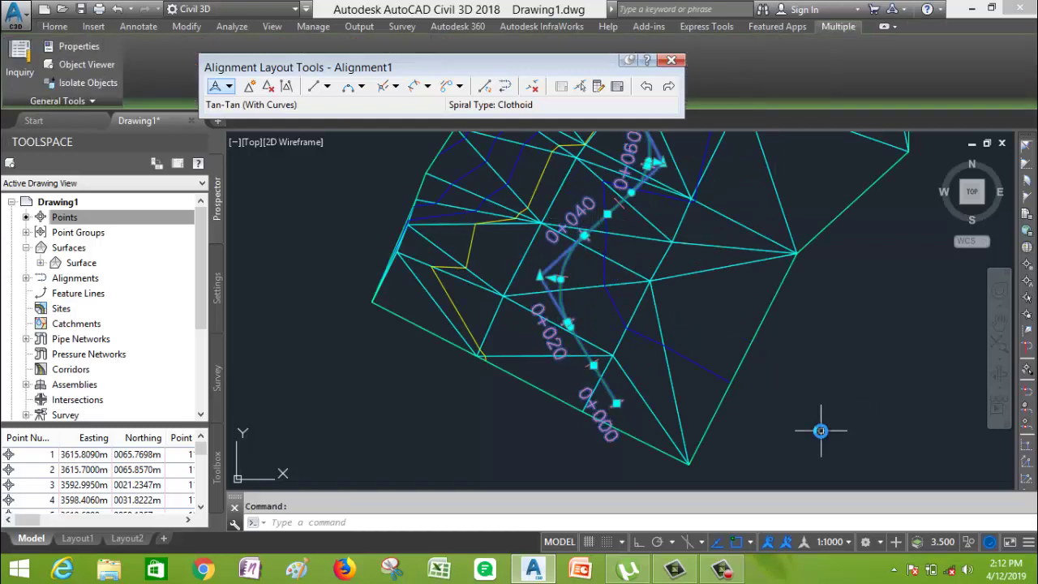
left_click(849, 541)
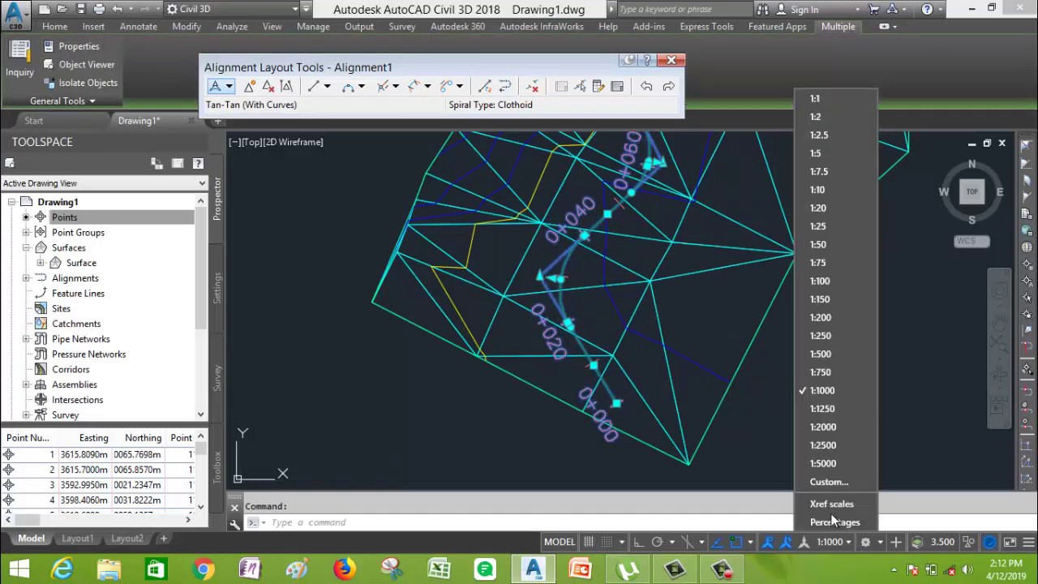
left_click(829, 371)
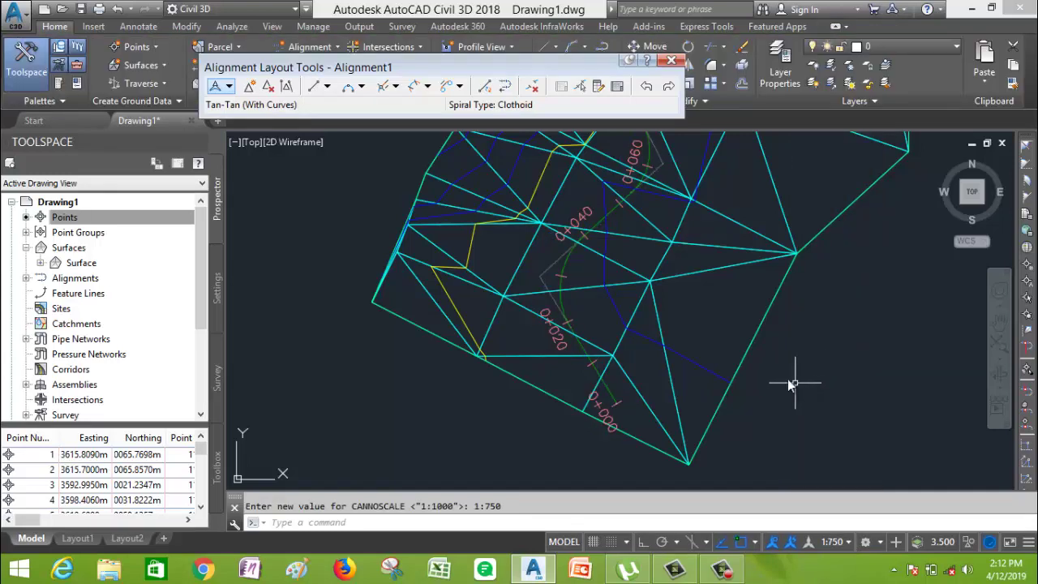
Set the annotation scale to 1:500 and close the alignment layout tools
left_click(606, 234)
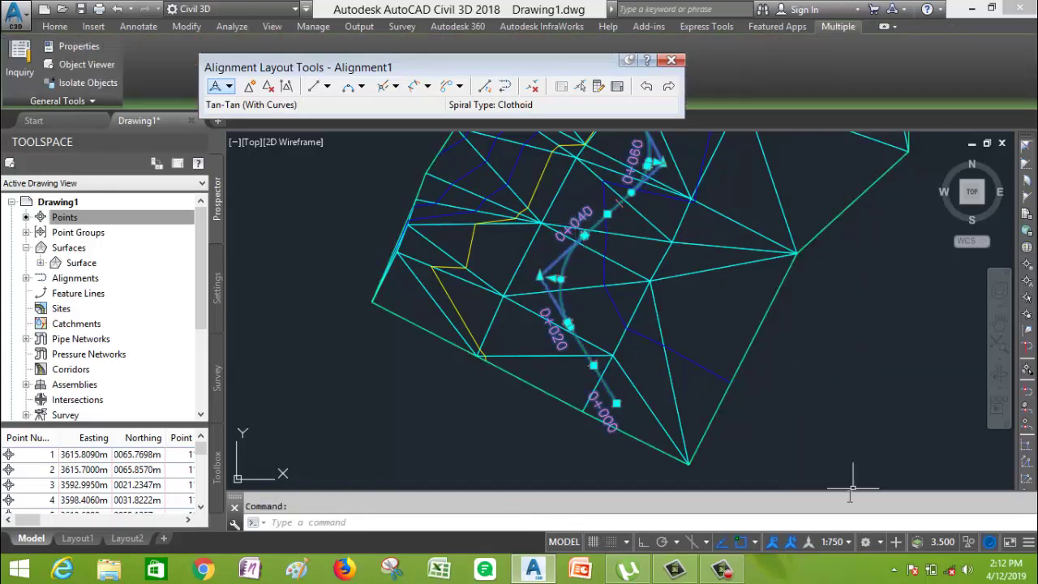
left_click(846, 542)
left_click(829, 357)
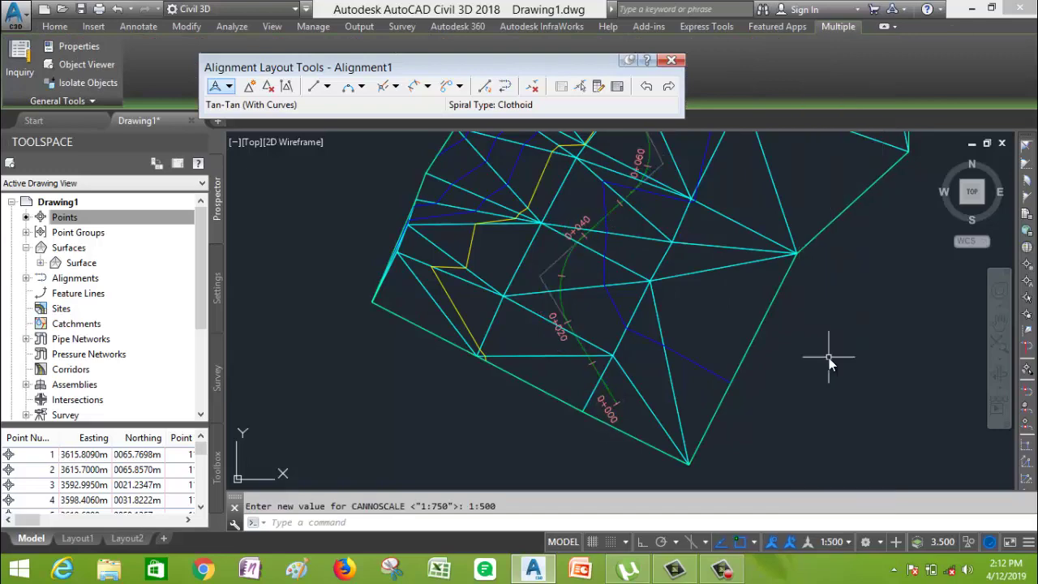
scroll(575, 390, "up", 4)
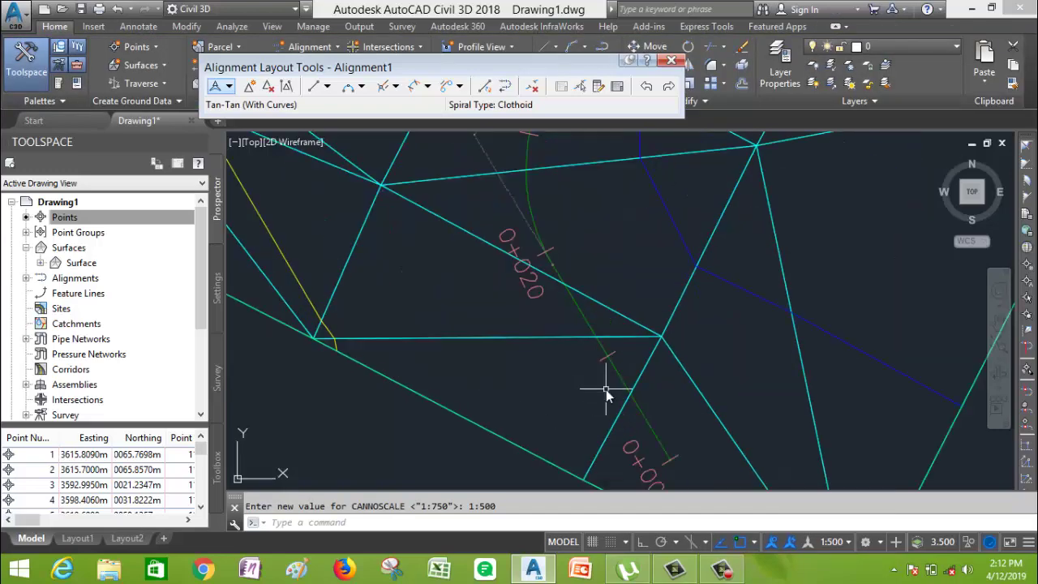
scroll(606, 389, "down", 5)
scroll(614, 320, "up", 2)
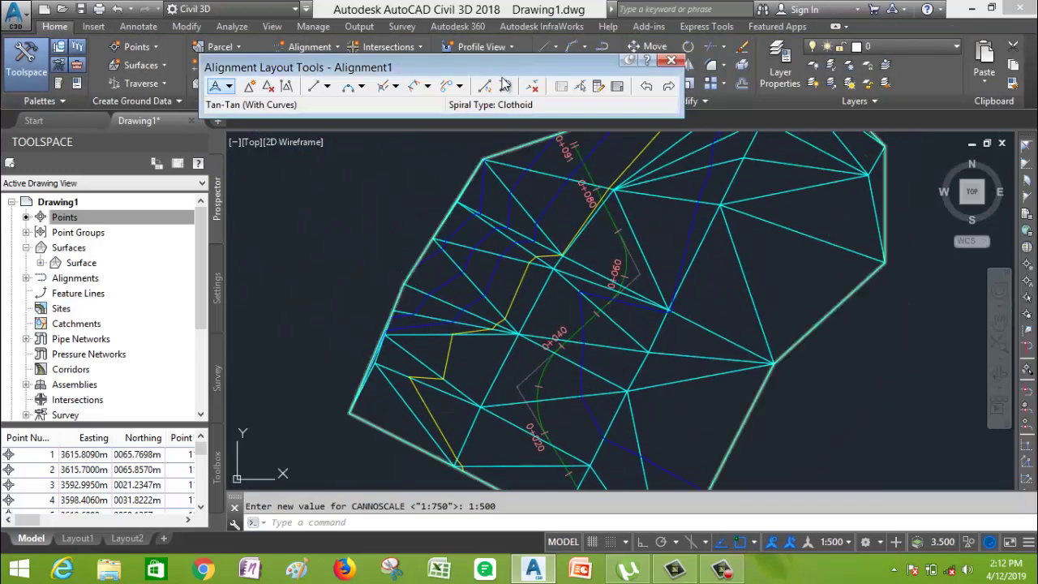
left_click(671, 60)
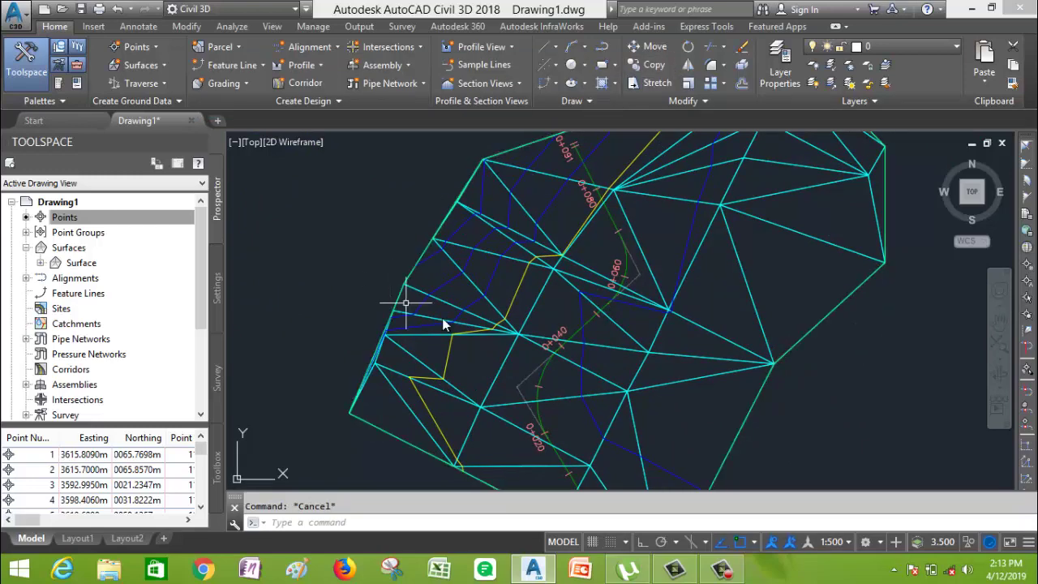
scroll(444, 324, "down", 4)
middle_click_drag(604, 319, 494, 340)
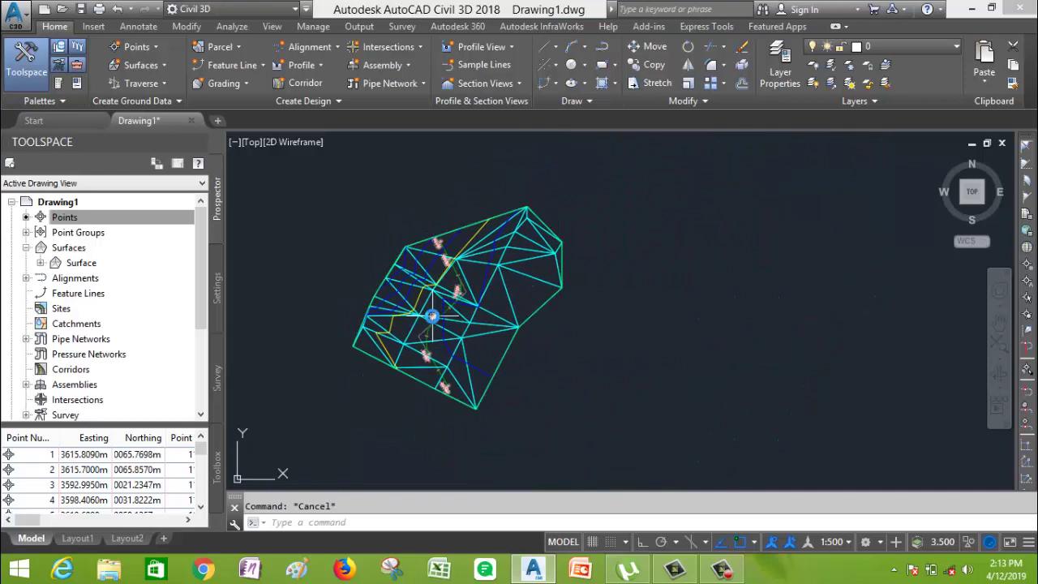
scroll(432, 316, "up", 2)
scroll(476, 303, "down", 2)
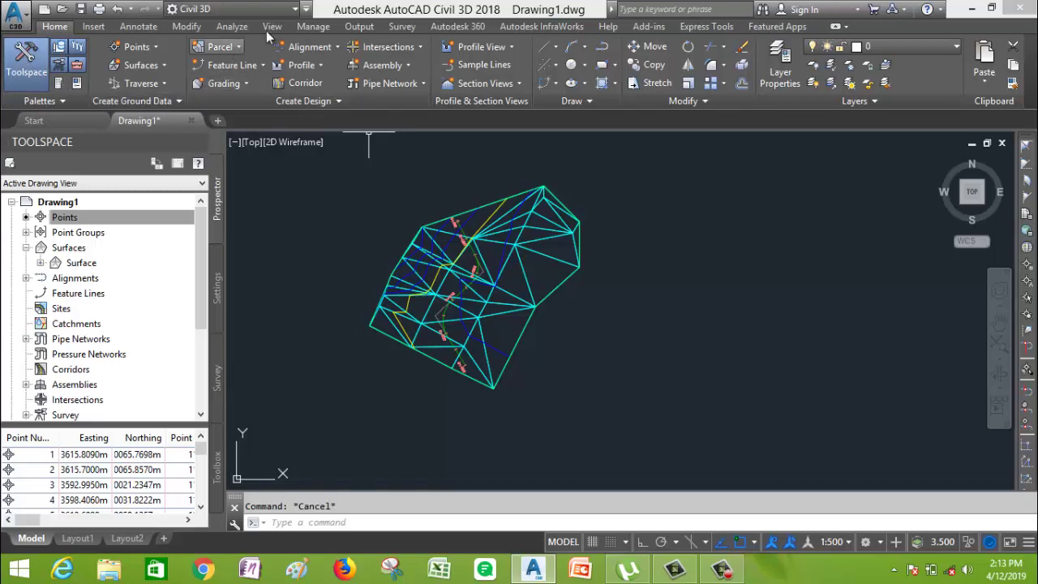
Start a surface profile with Alignment1 as the alignment and Surface as the surface to sample
left_click(320, 68)
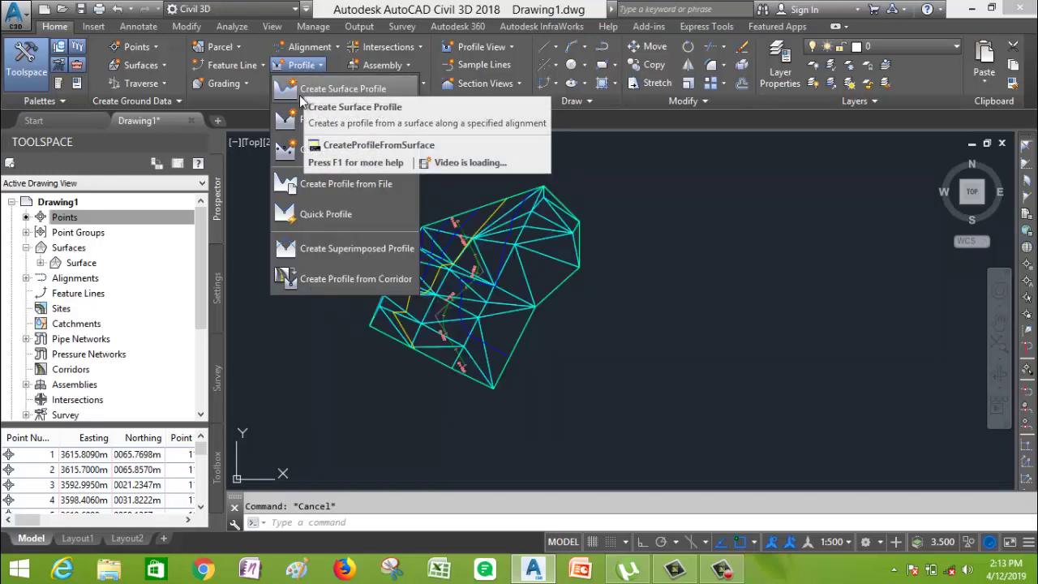
left_click(301, 96)
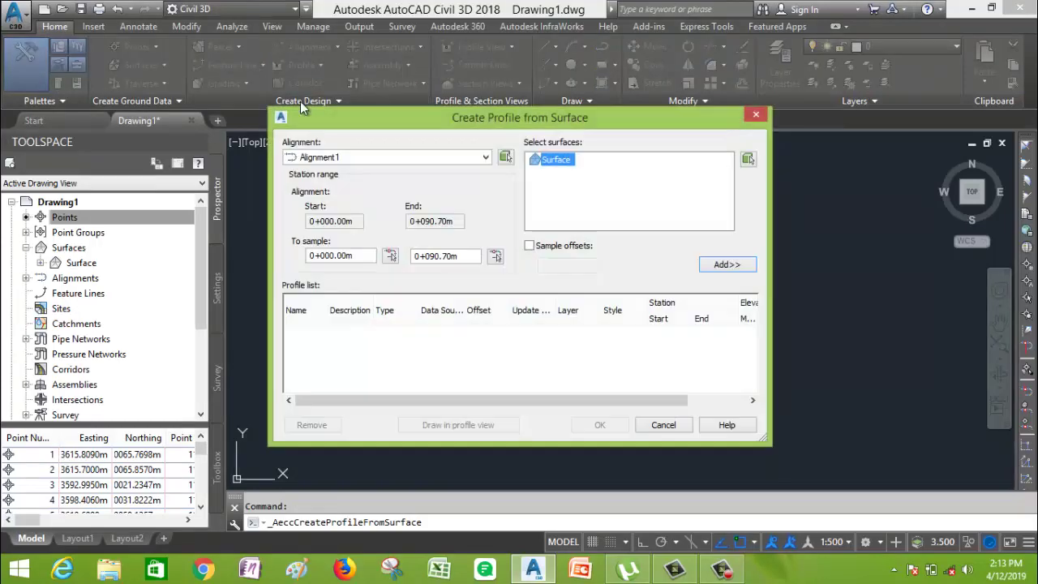
left_click_drag(523, 122, 547, 47)
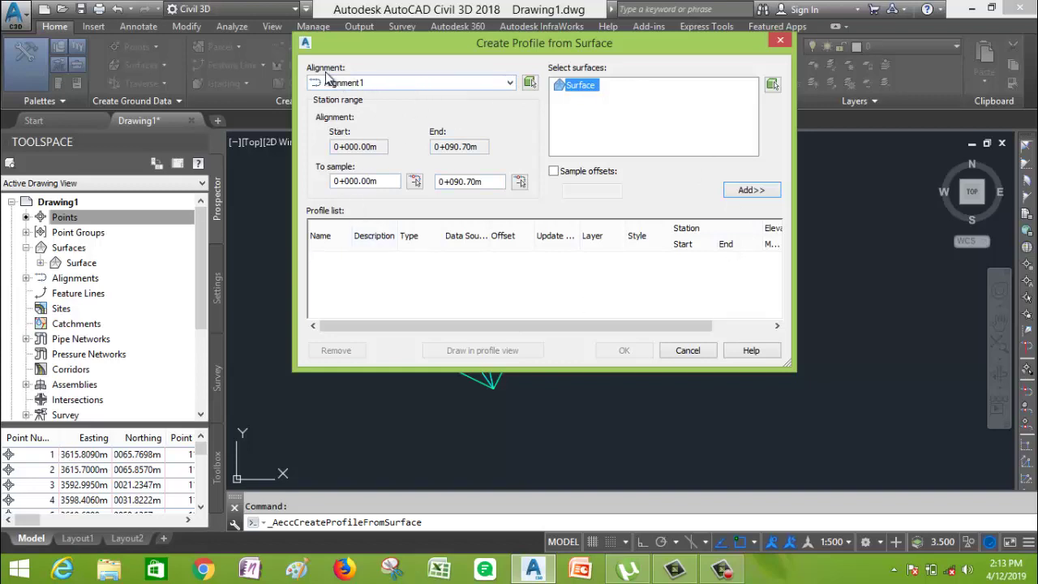
left_click(511, 85)
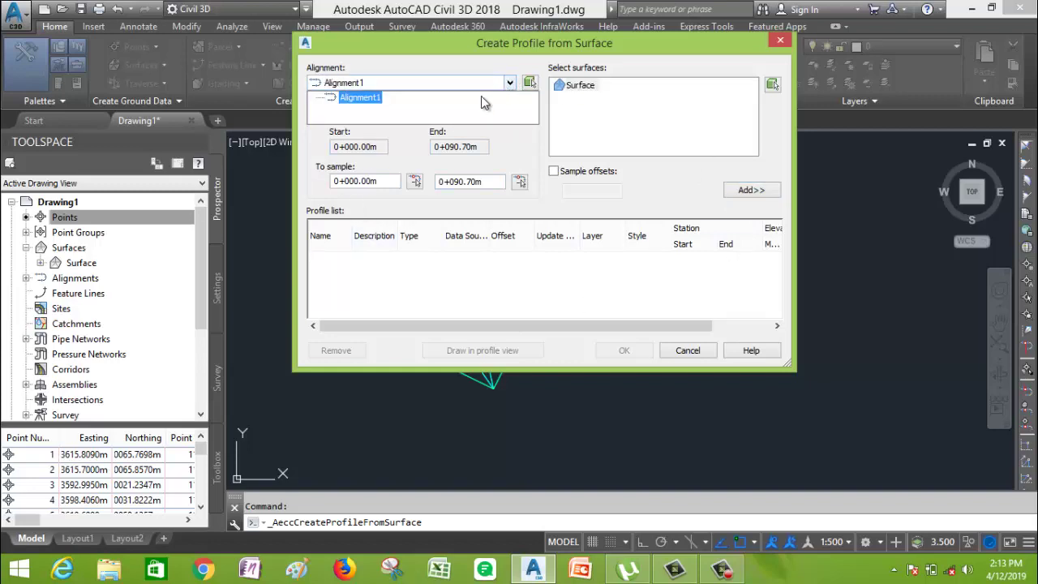
left_click(349, 99)
left_click(446, 80)
left_click(390, 86)
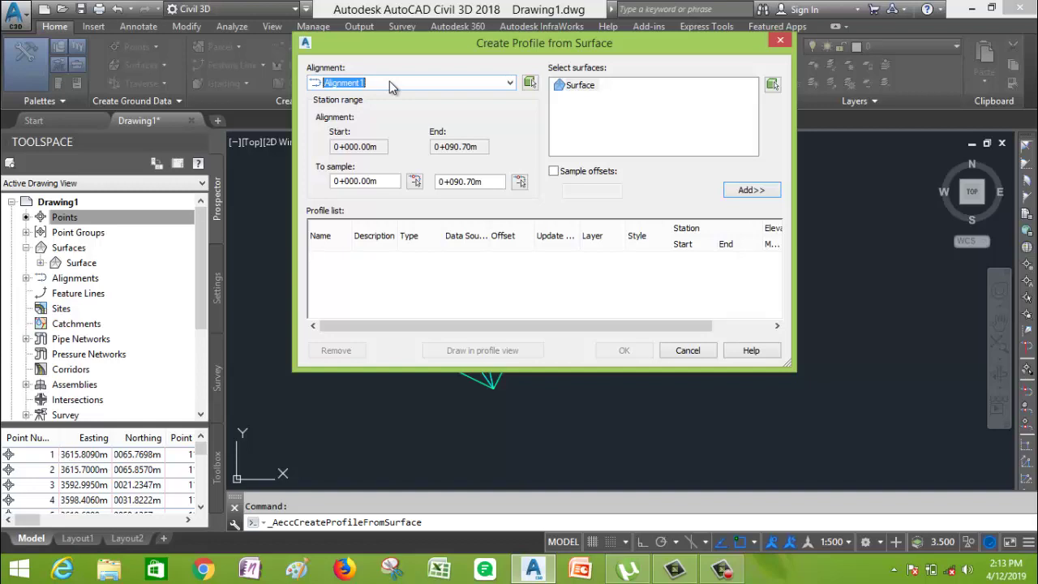
left_click(509, 85)
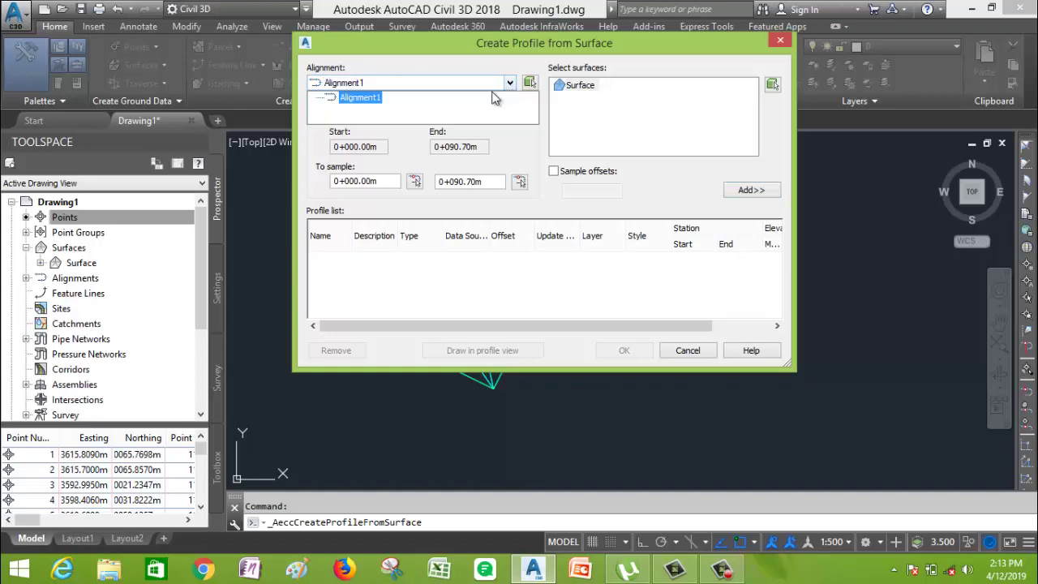
left_click(375, 97)
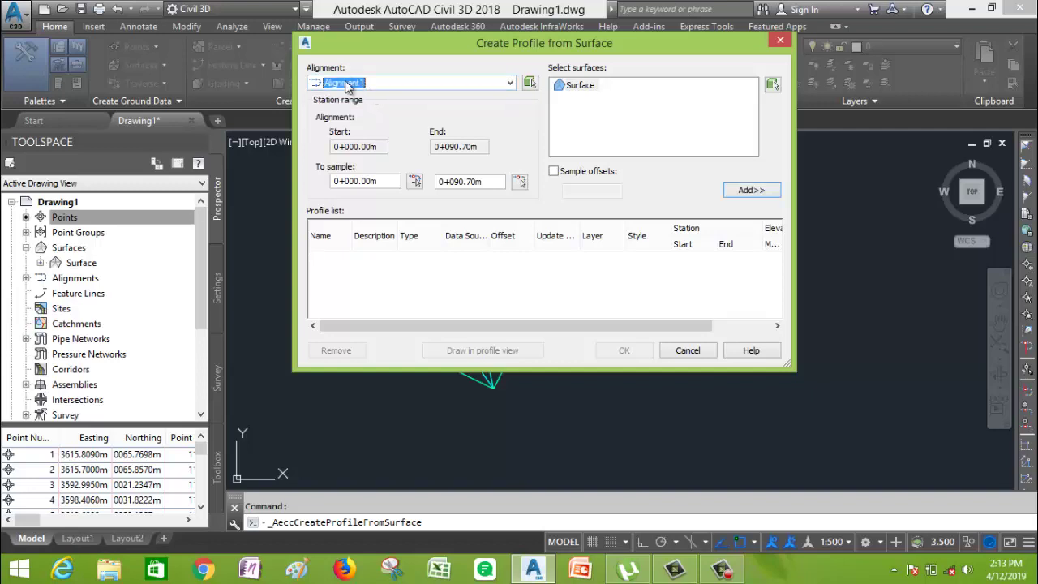
left_click(560, 85)
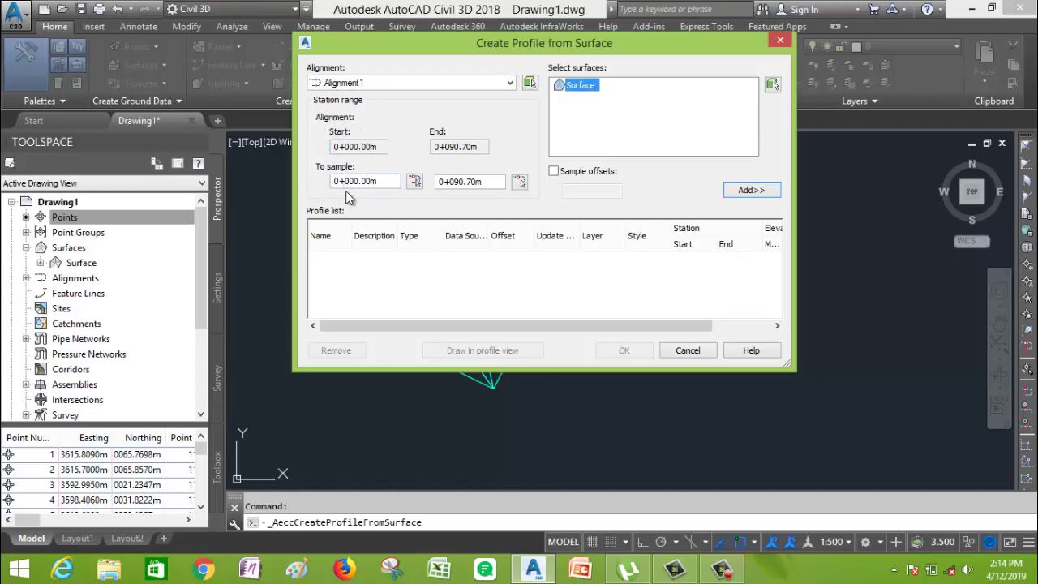
mouse_move(442, 51)
left_mouse_down()
mouse_move(706, 28)
mouse_move(661, 30)
left_mouse_up()
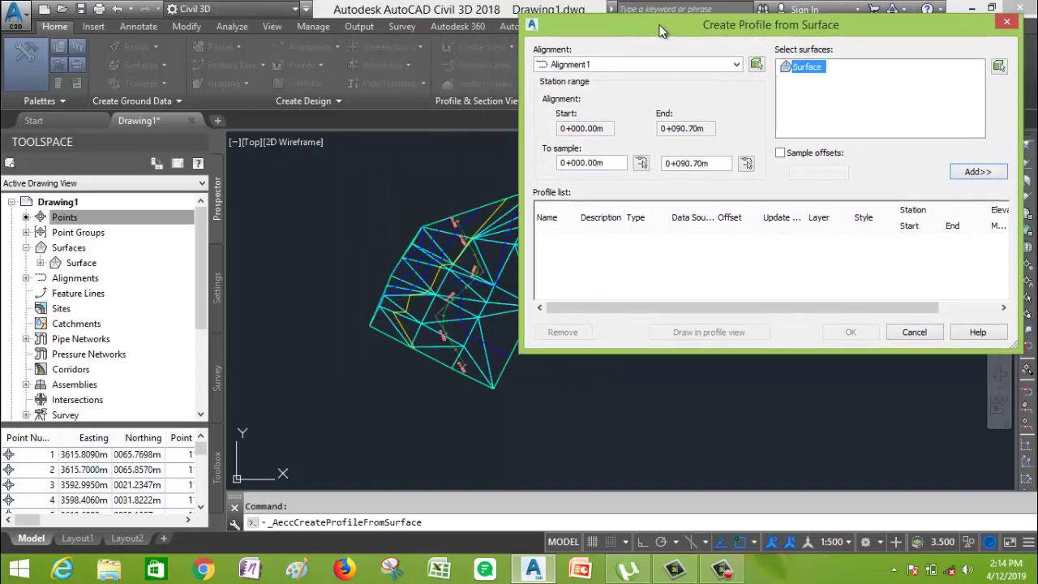
left_click(467, 299)
left_click(581, 274)
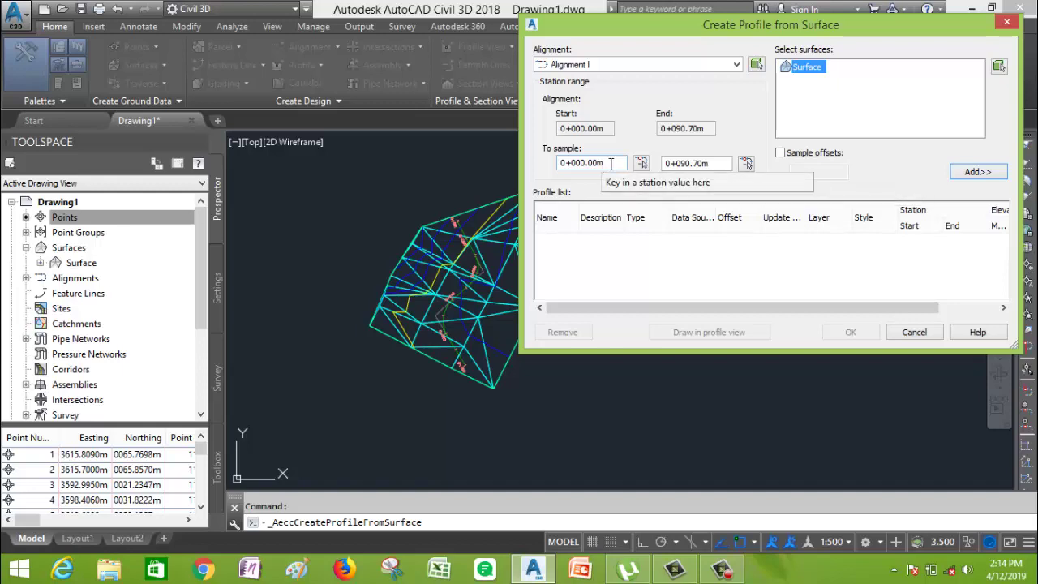
left_click_drag(714, 34, 558, 27)
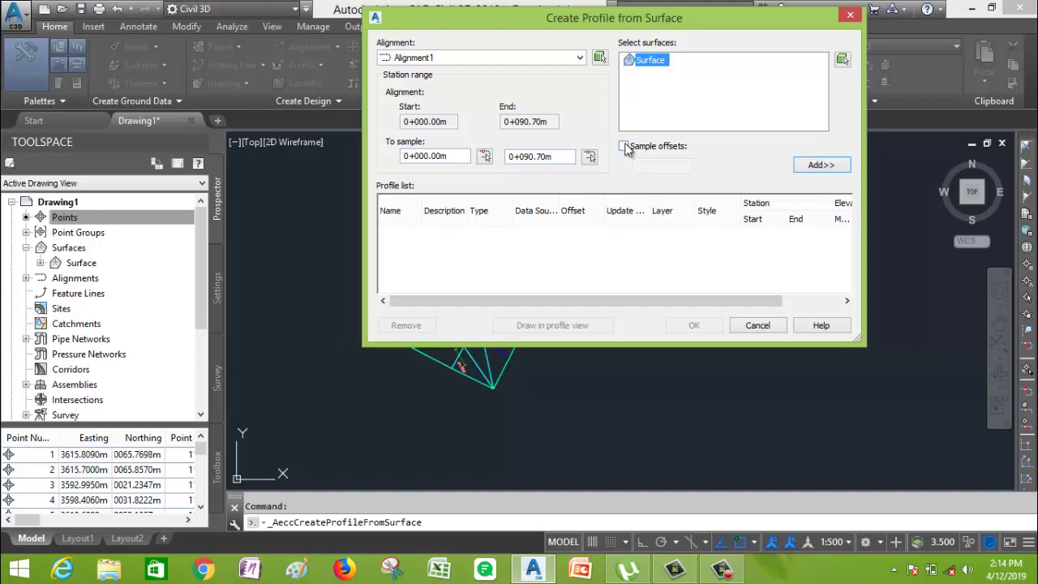
left_click(624, 146)
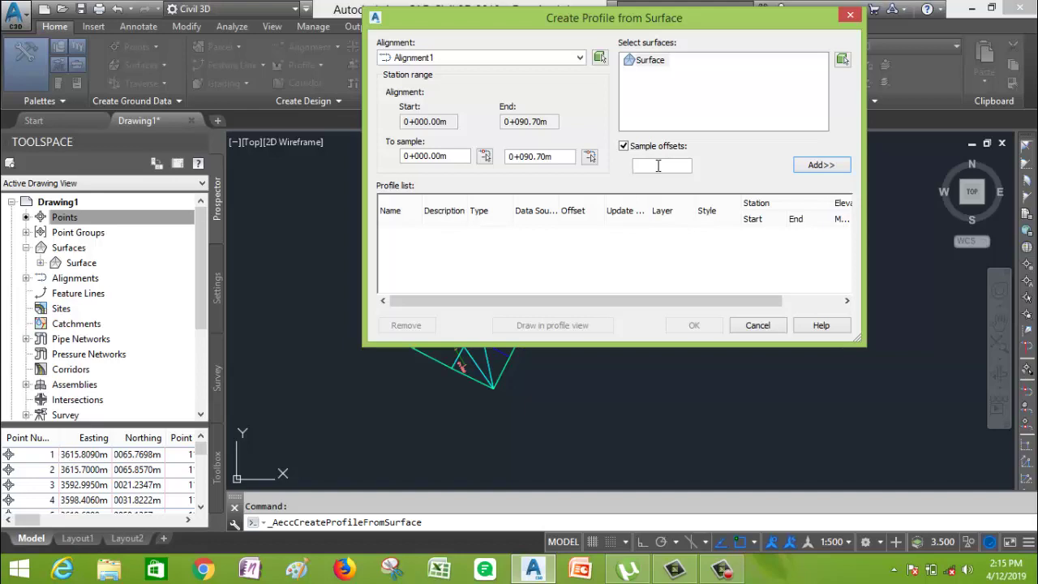
left_click(654, 166)
left_click(623, 146)
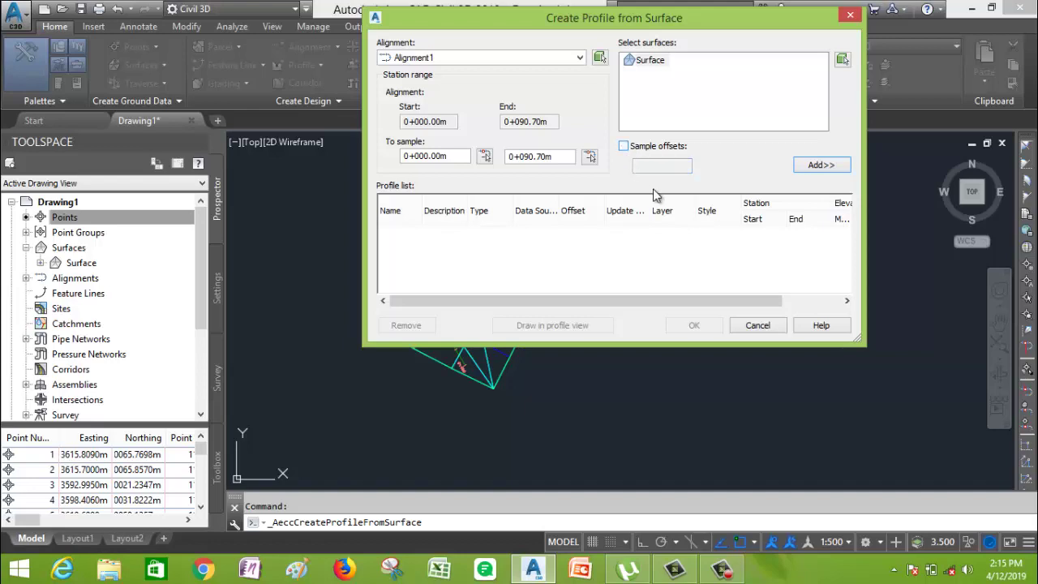
Add Surface to the profile list without sample offsets and start drawing it in a profile view
left_click(650, 62)
left_click(818, 165)
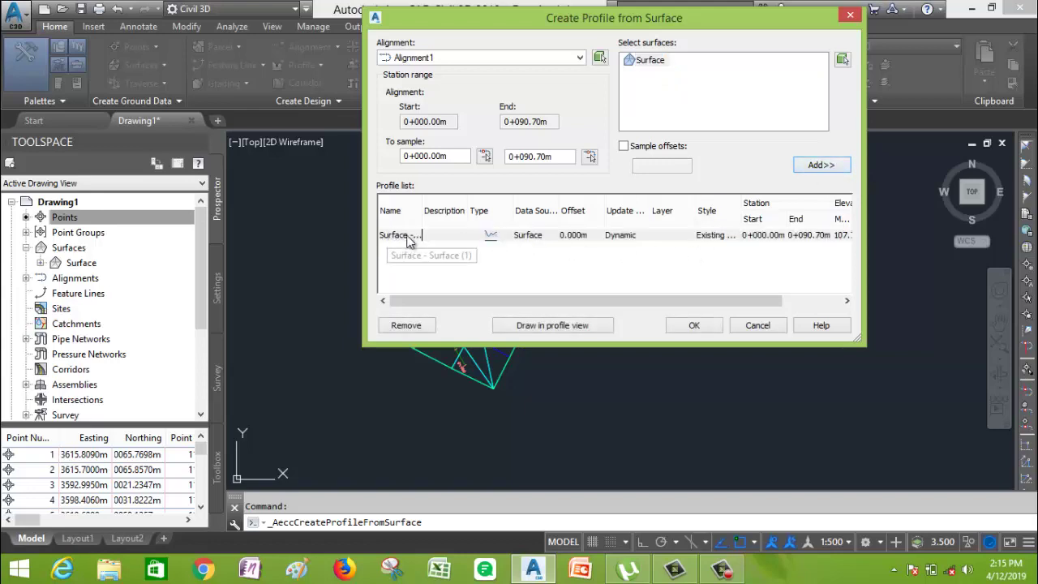
left_click(566, 325)
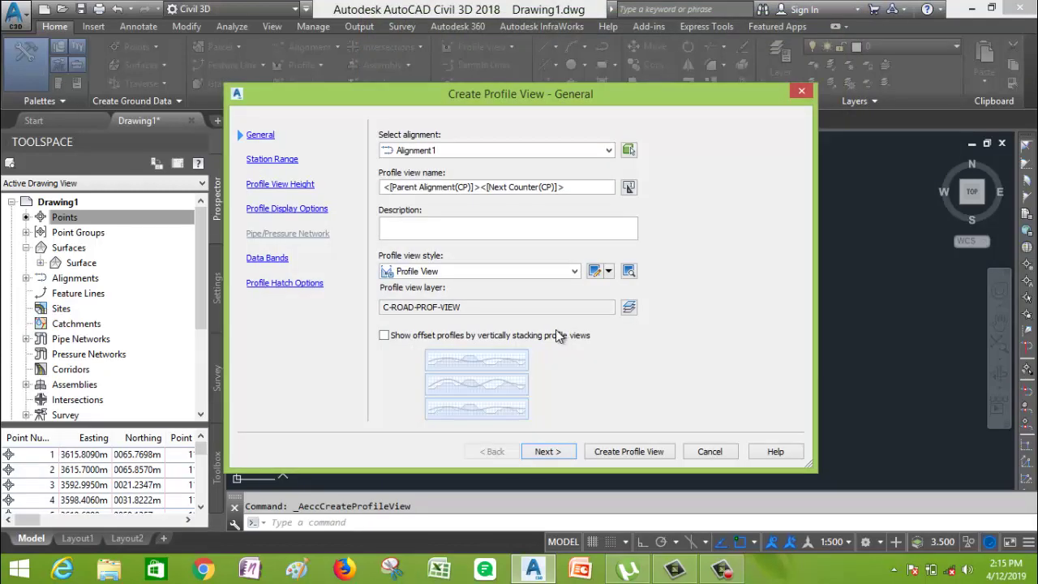
Set the profile view's alignment to Alignment1 and its style to Profile View, leaving vertical stacking of offset profiles off
left_click_drag(611, 96, 674, 46)
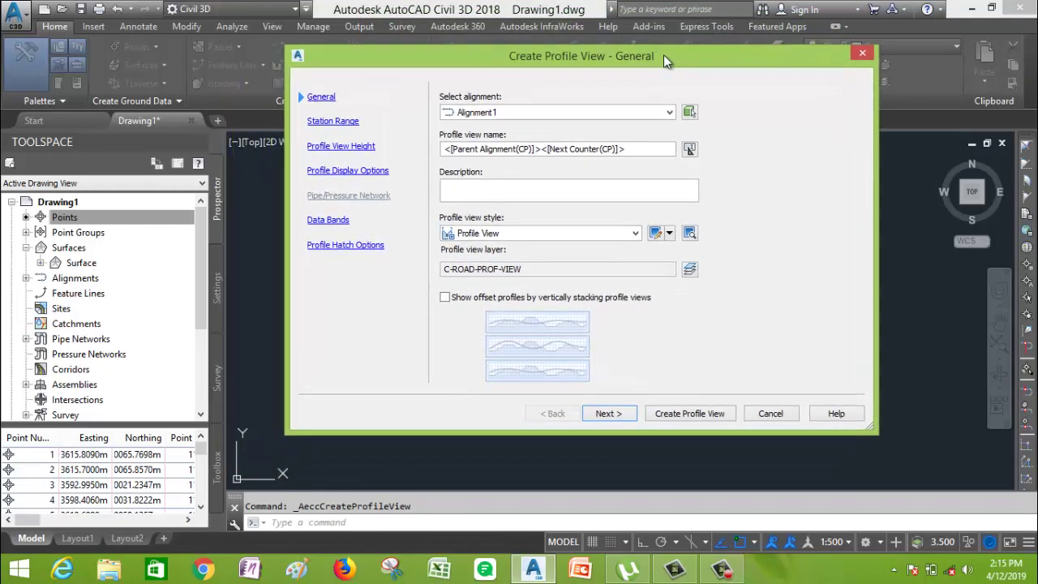
left_click(638, 130)
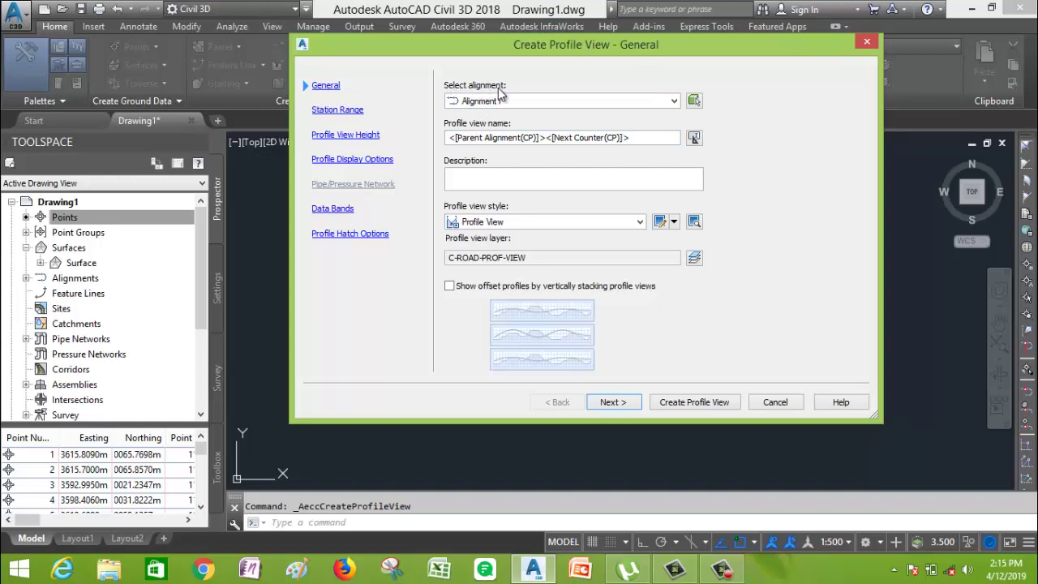
left_click(674, 100)
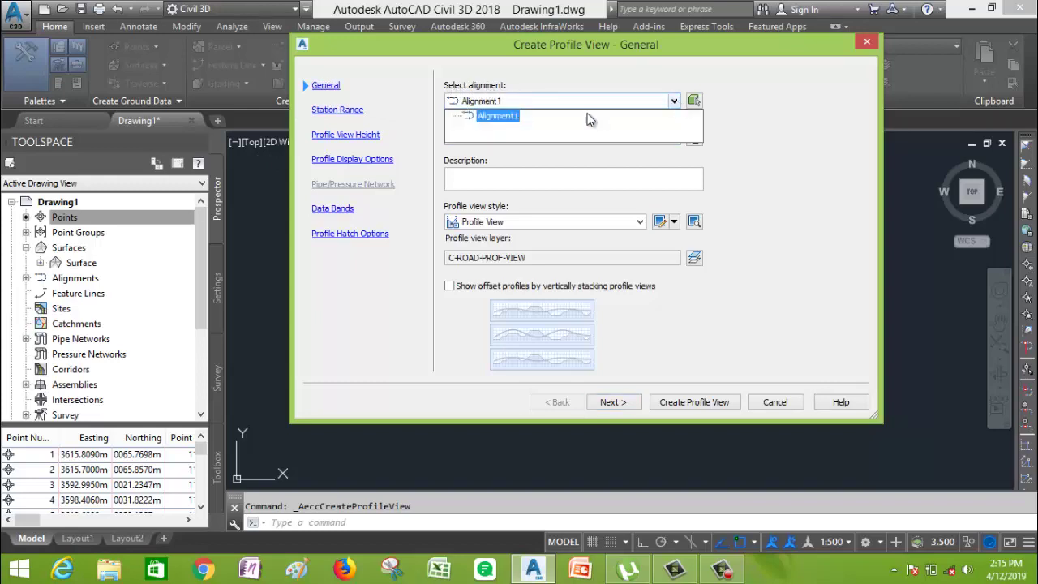
left_click(505, 117)
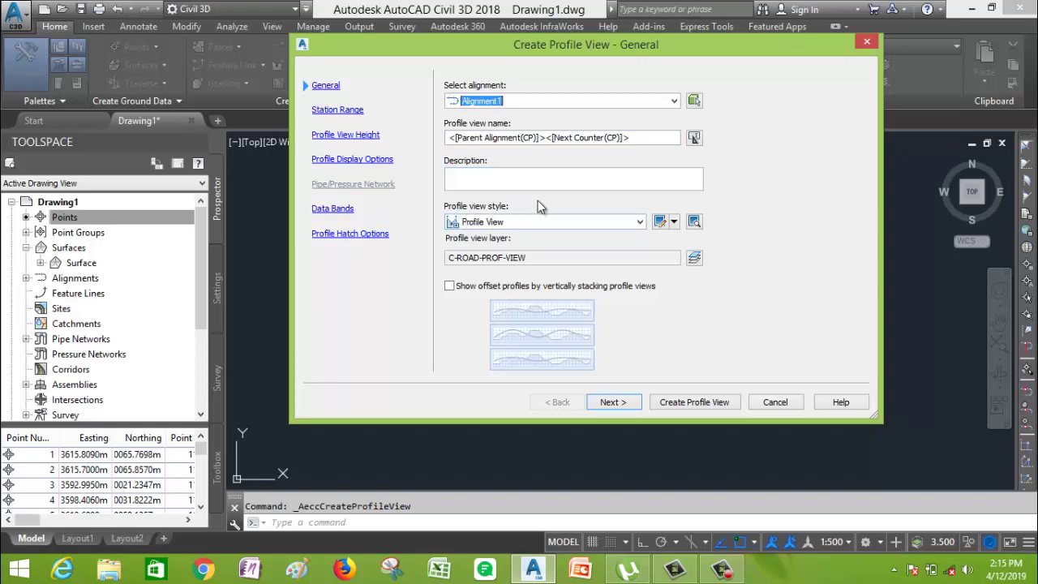
left_click(627, 227)
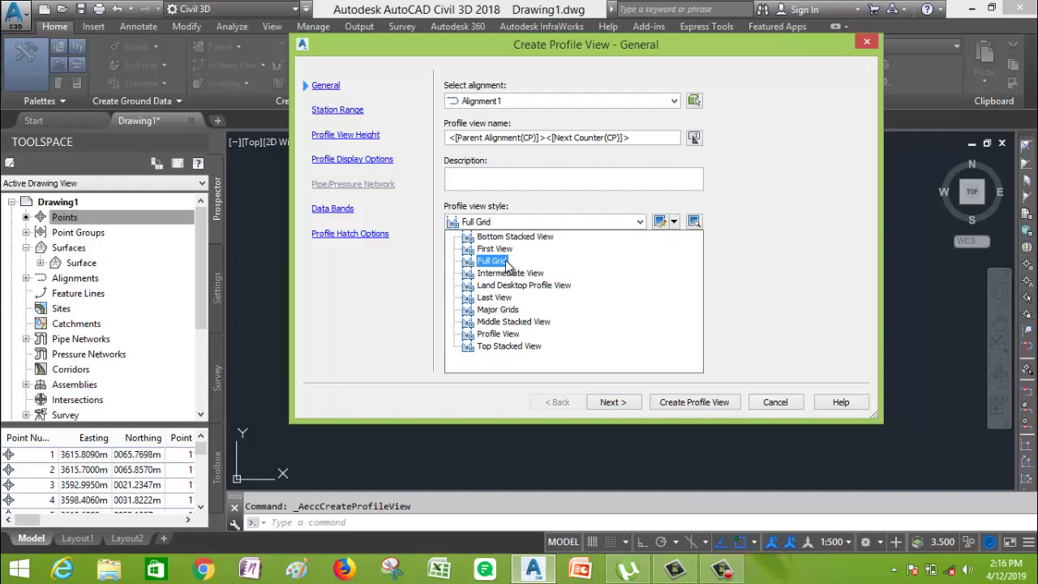
left_click(491, 334)
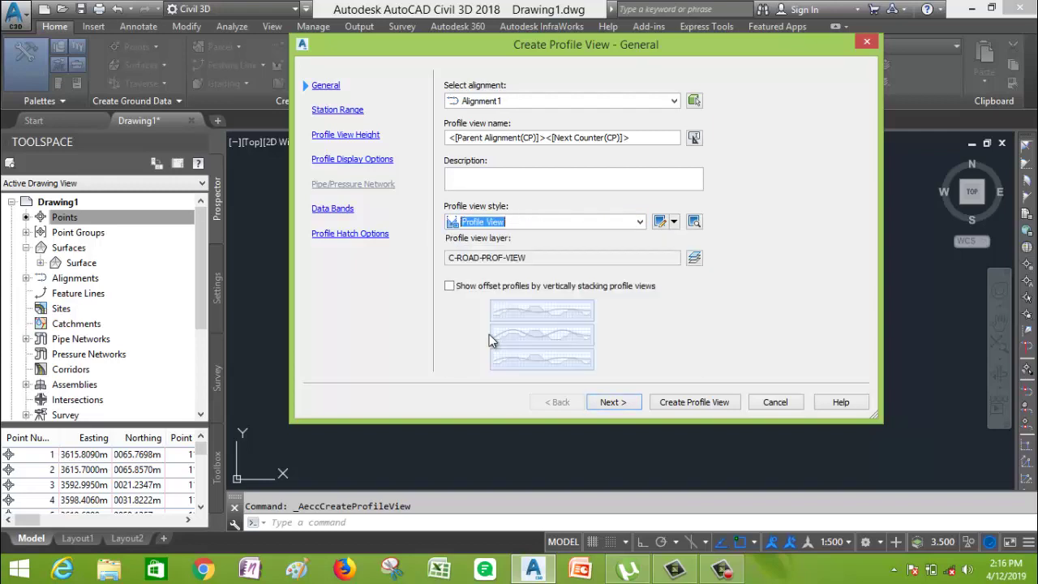
left_click(450, 286)
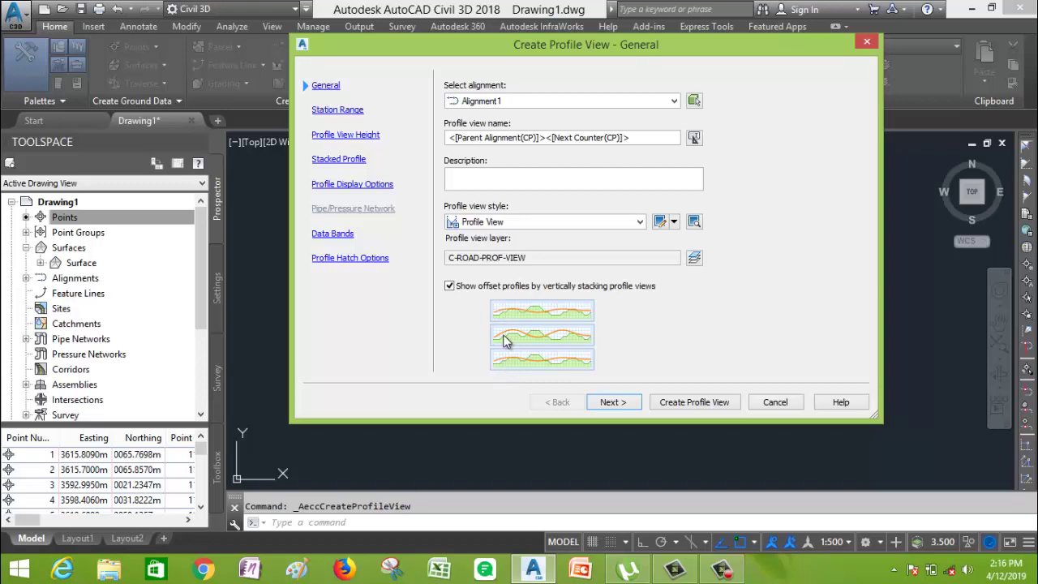
left_click(455, 291)
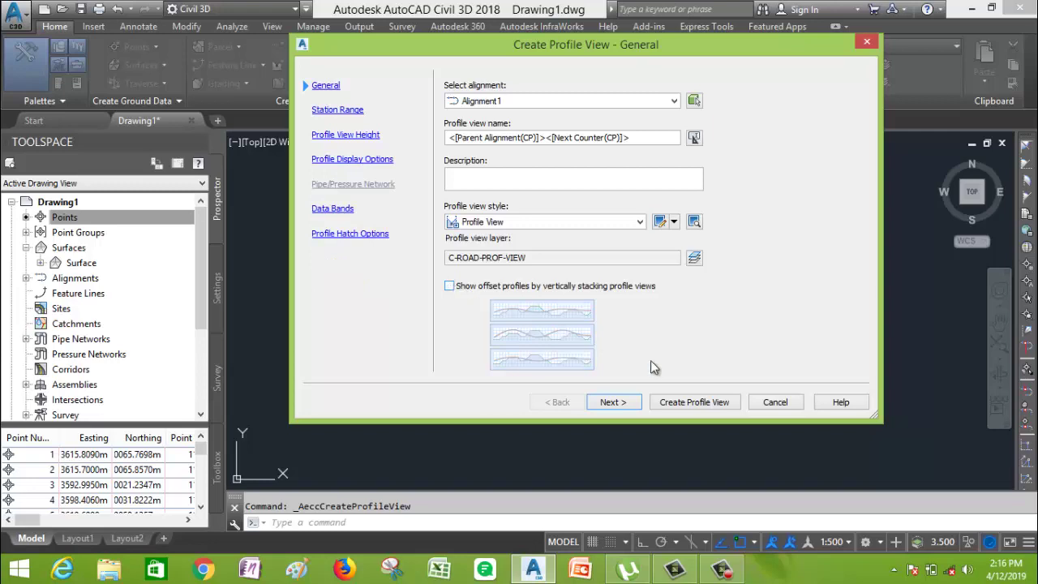
left_click(613, 401)
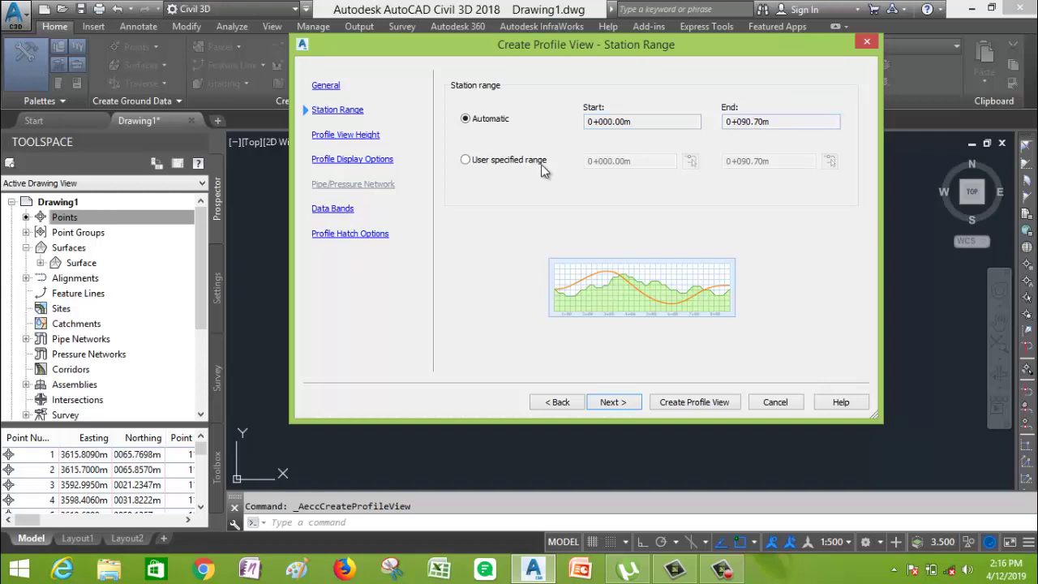
Set the profile view's station range to Automatic and continue to the height settings
left_click(465, 160)
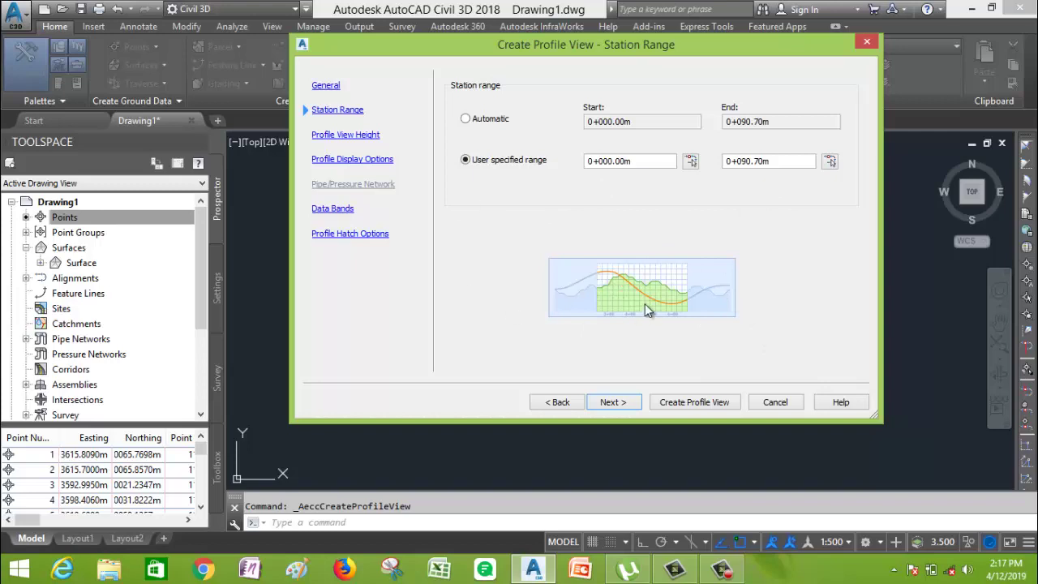
left_click(465, 122)
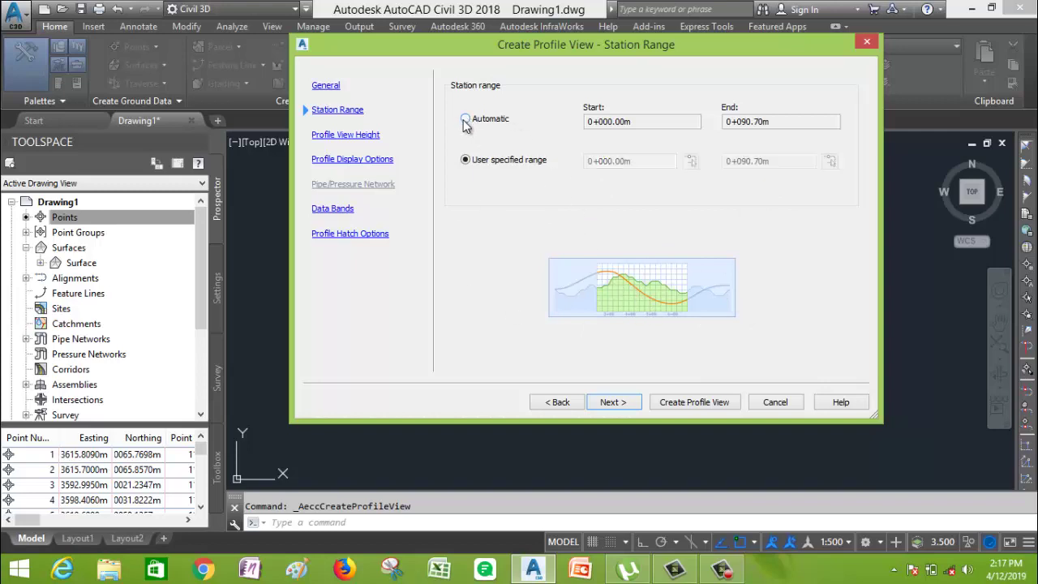
left_click(604, 403)
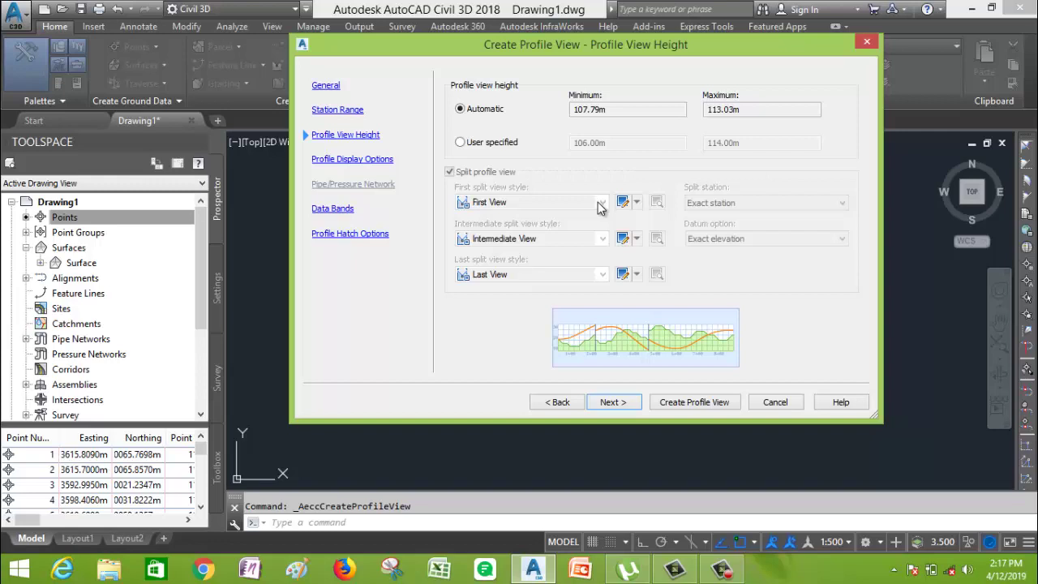
Set the profile view height to User specified, from 106.00 m to 114.00 m, with Split profile view enabled
left_click(461, 148)
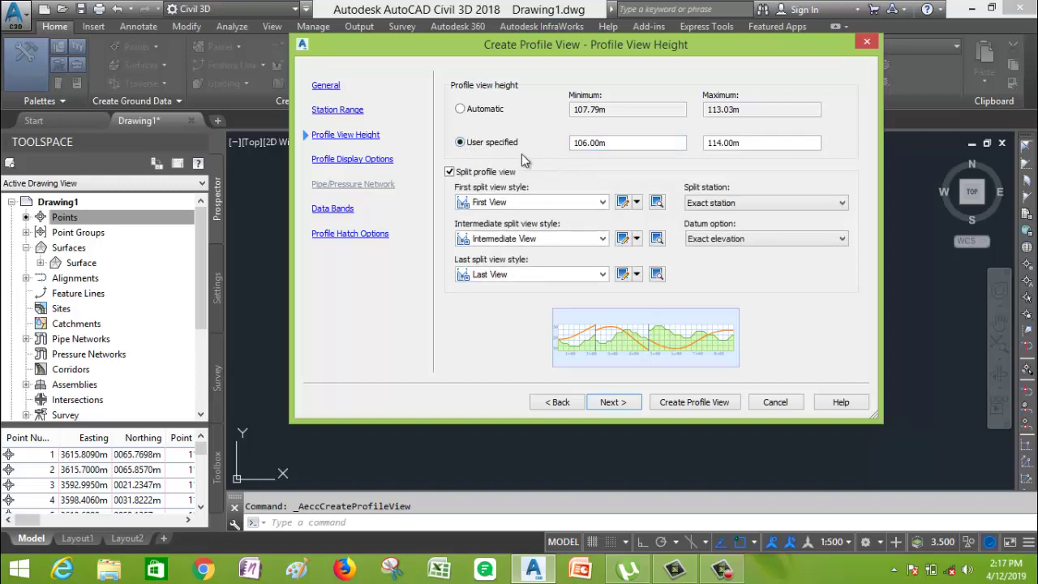
left_click(460, 109)
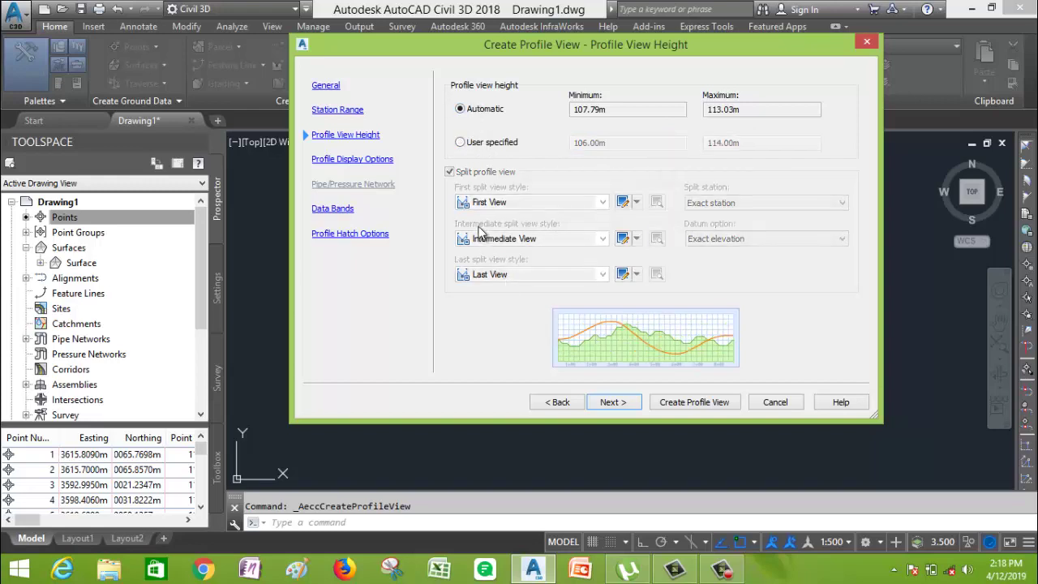
left_click(461, 143)
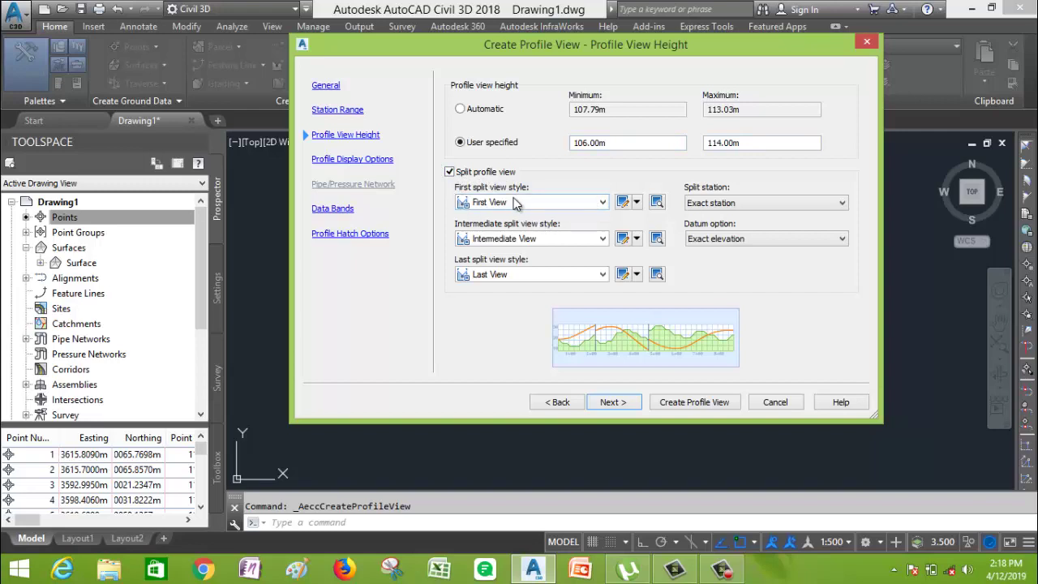
Examine the First View split style's display settings and the split station options, keeping First View and Exact station
left_click(602, 202)
left_click(602, 203)
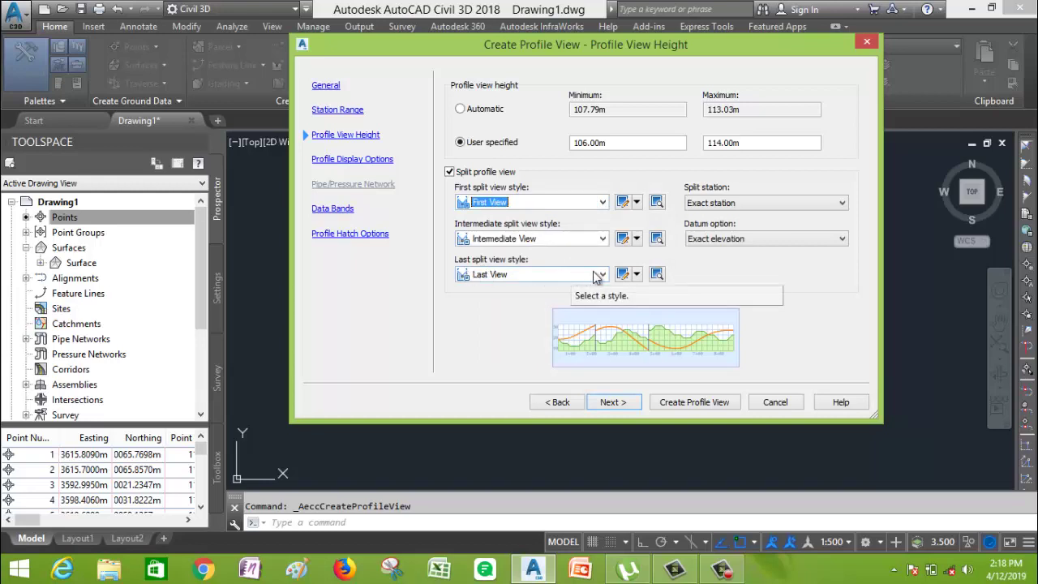
left_click(622, 204)
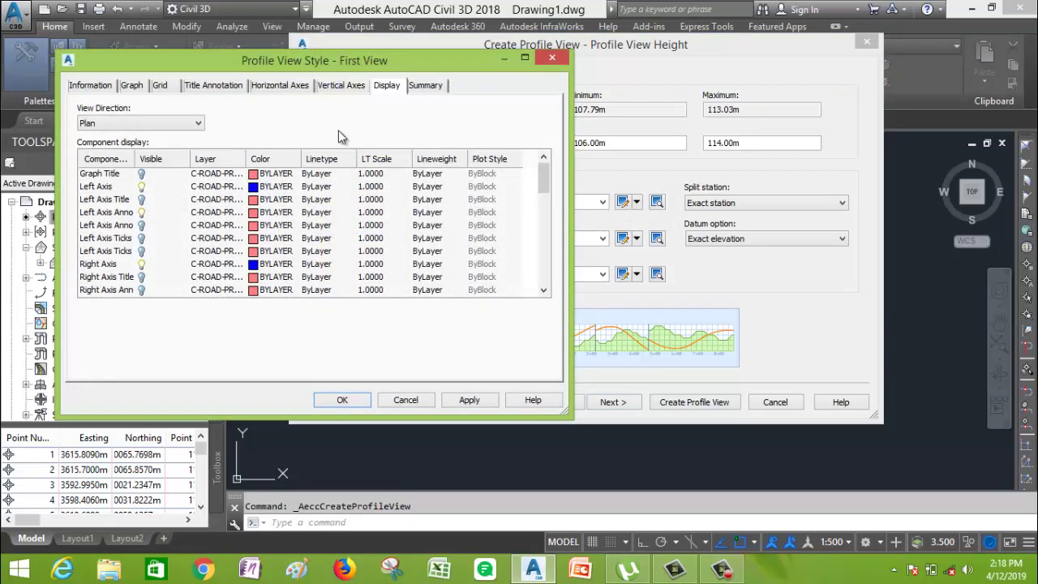
left_click(551, 59)
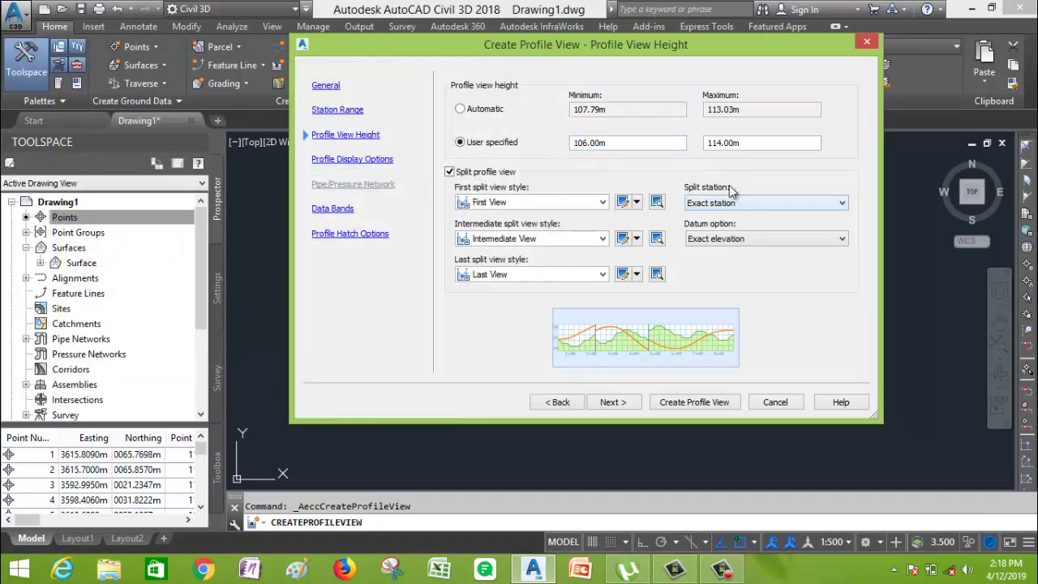
left_click(843, 205)
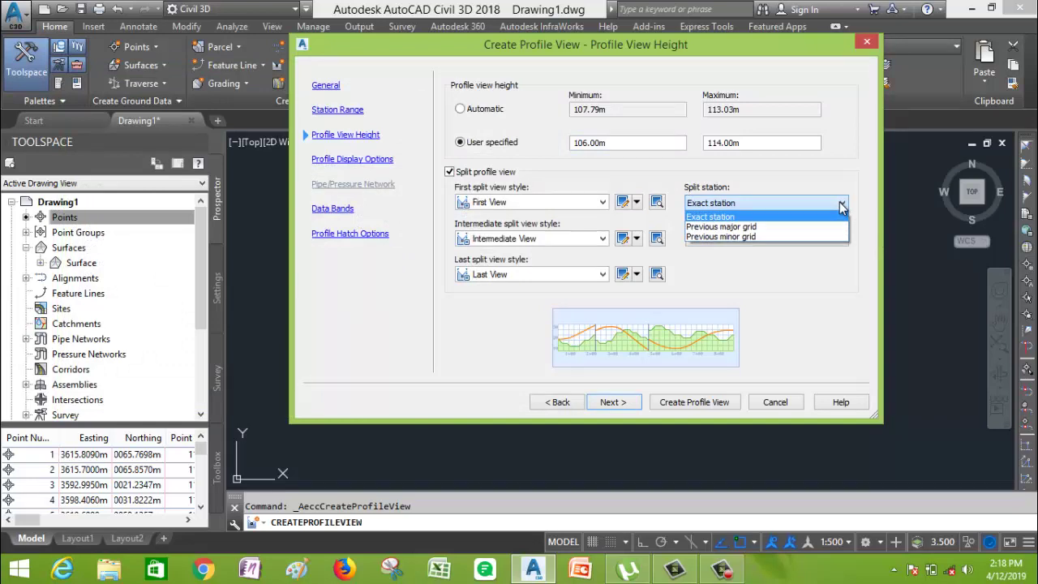
left_click(841, 205)
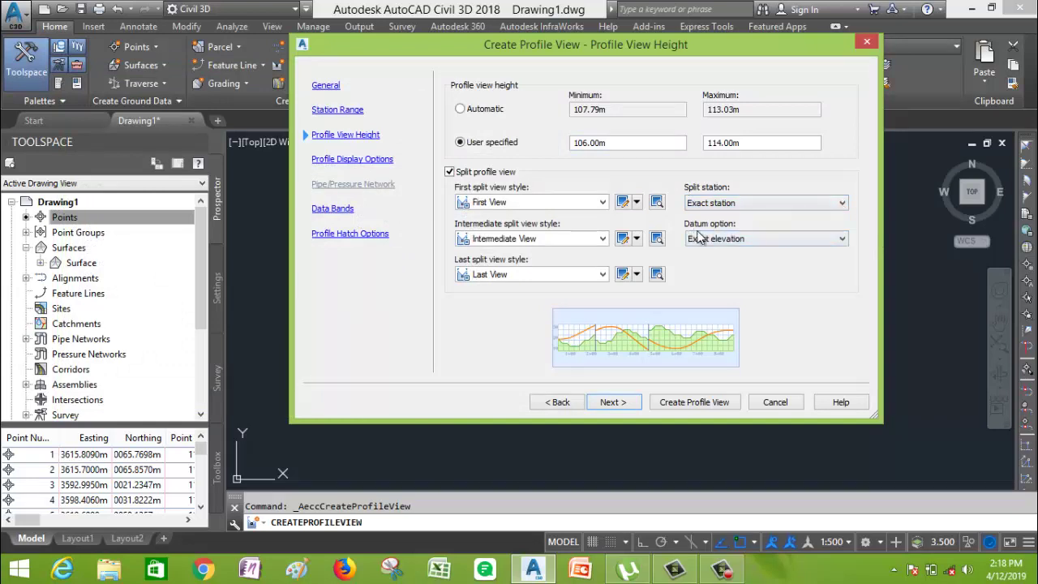
Keep the datum option at Exact elevation, set the profile view height to Automatic, and continue past the profile display options to the data bands
left_click(757, 243)
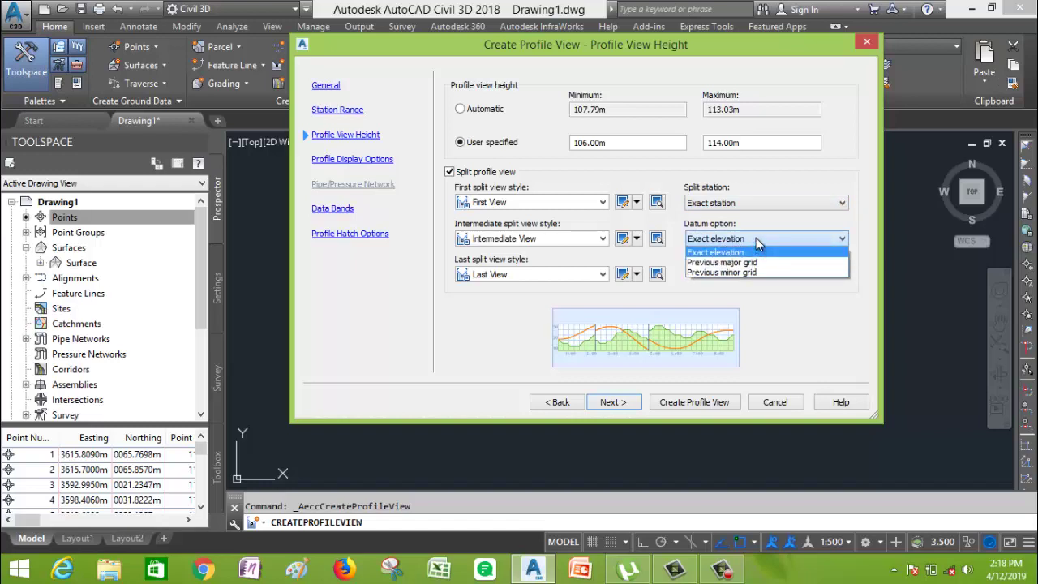
left_click(756, 240)
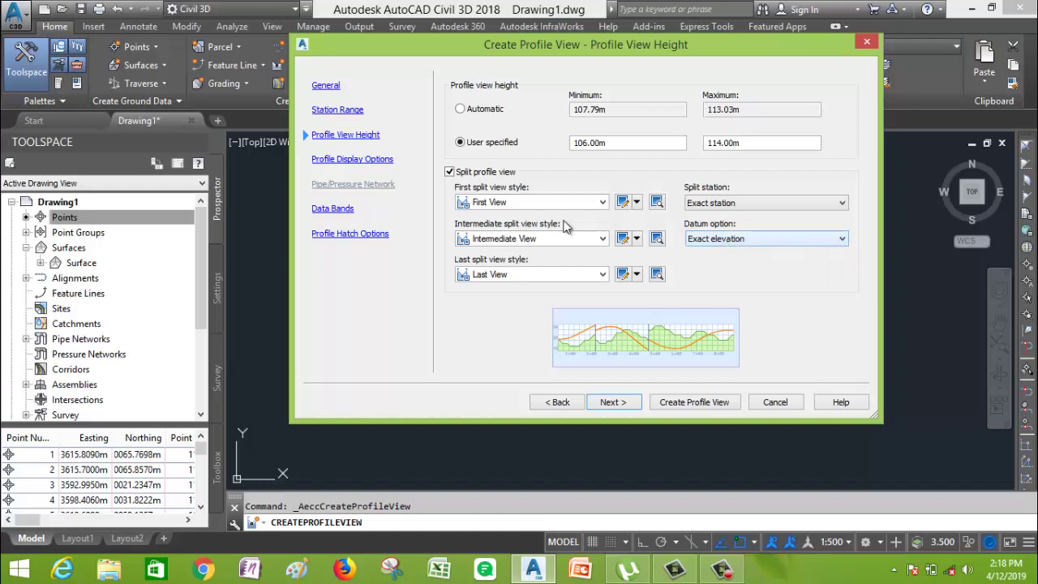
left_click(460, 110)
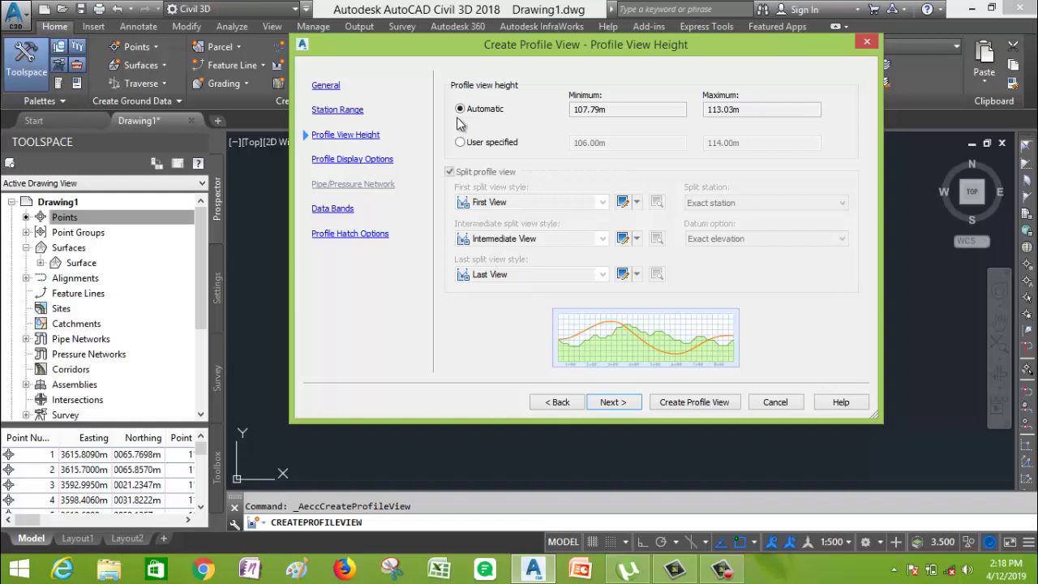
left_click(614, 403)
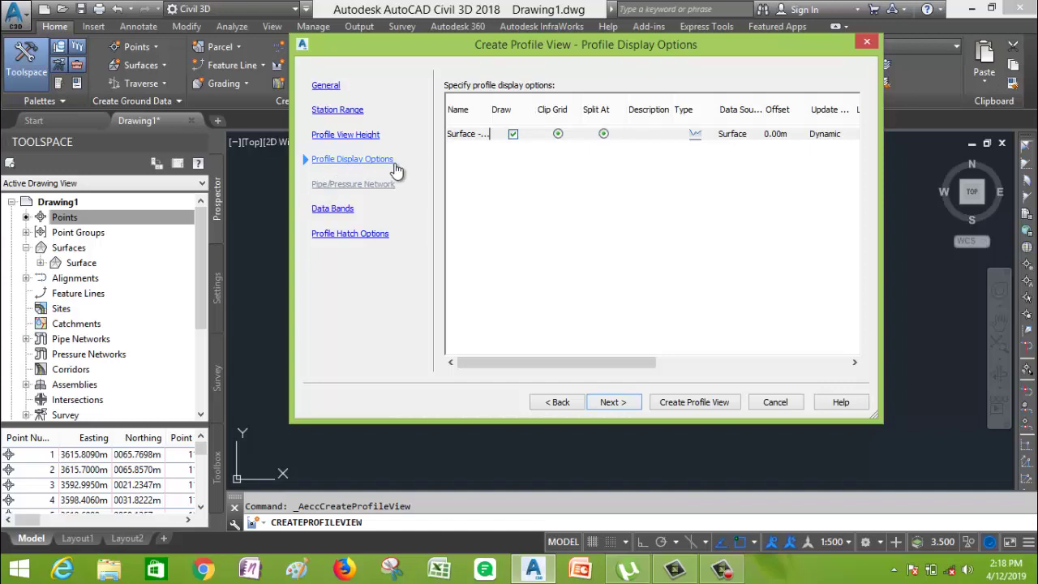
left_click(607, 401)
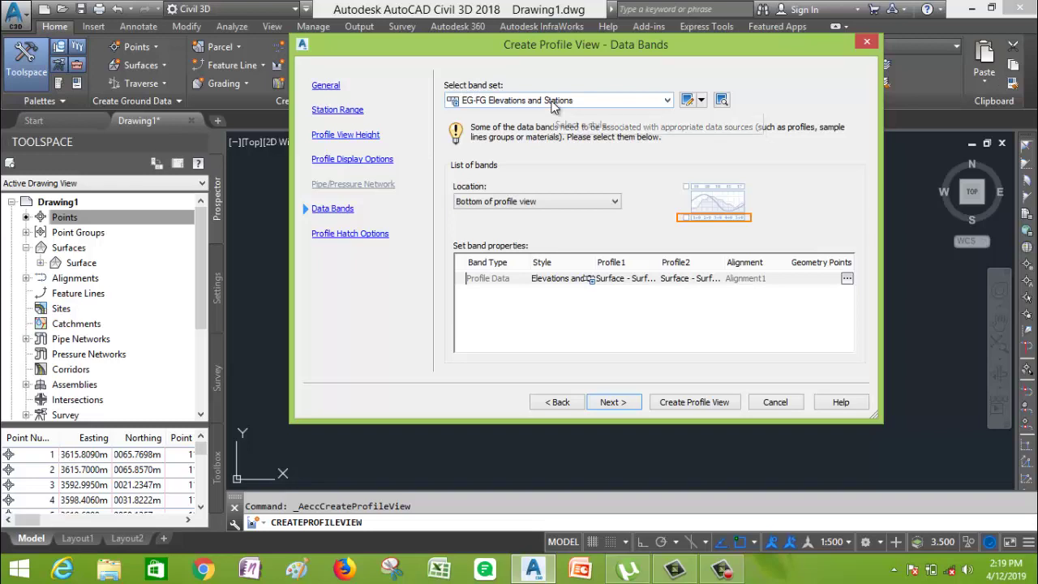
Keep the EG-FG Elevations and Stations band set at the Bottom of profile view and continue to the profile hatch options
left_click(667, 101)
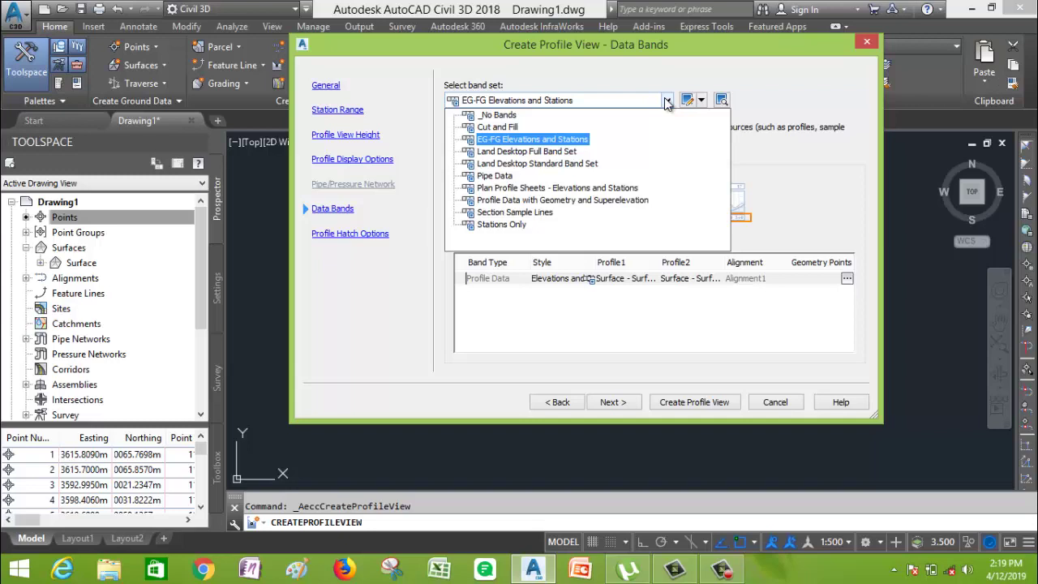
left_click(508, 140)
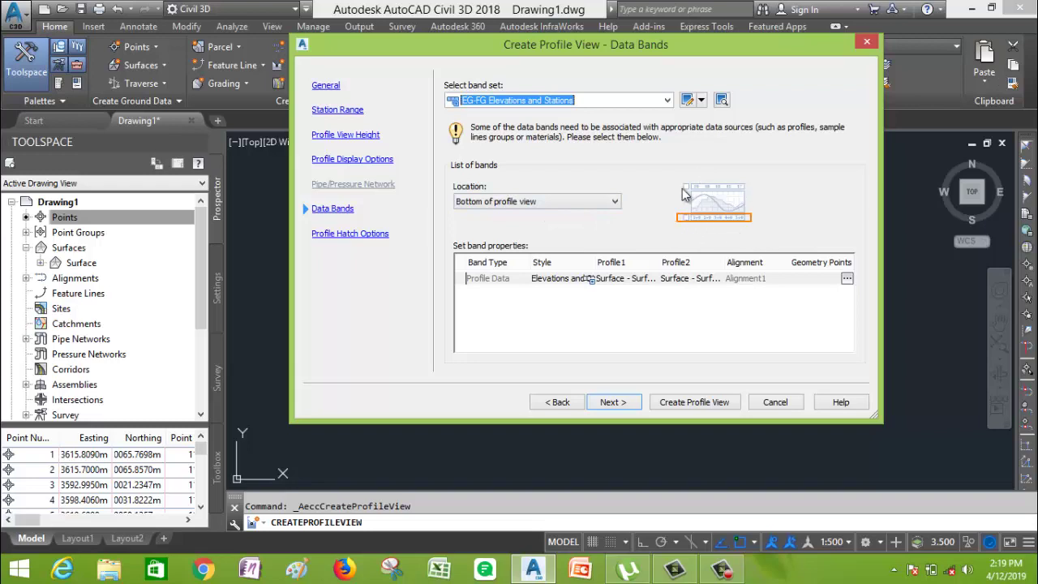
left_click(617, 202)
left_click(483, 225)
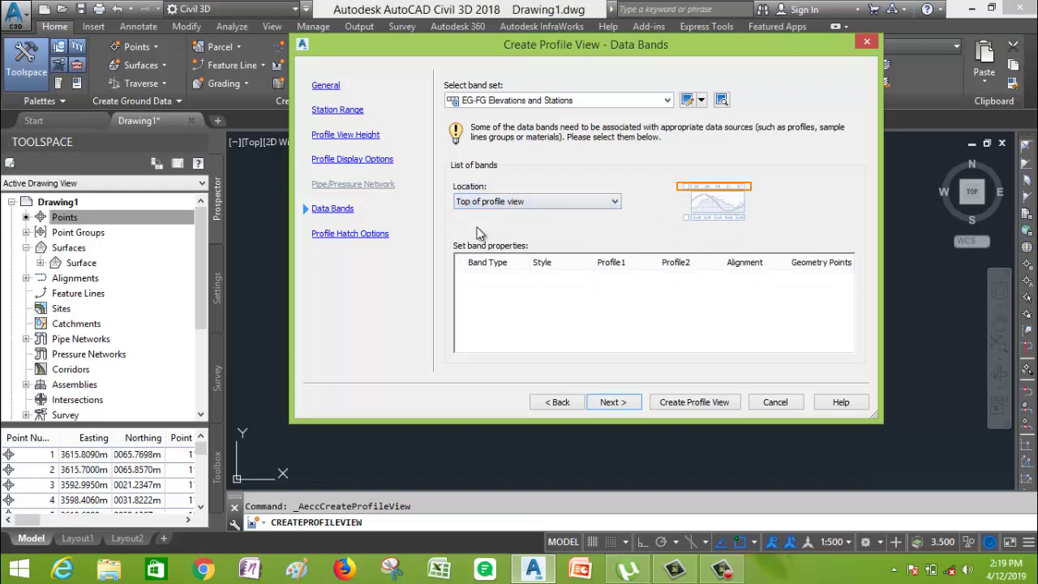
left_click(615, 202)
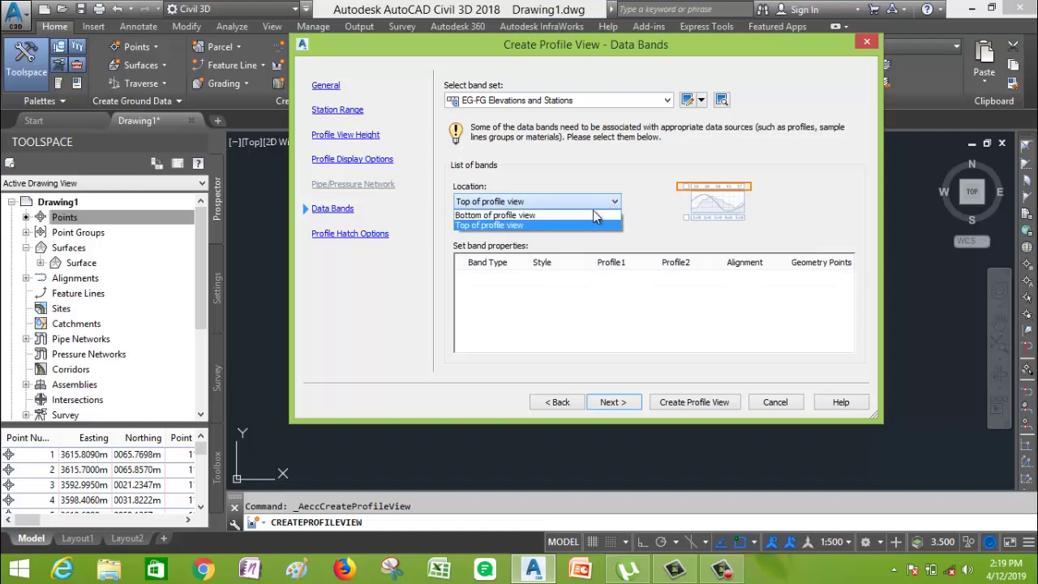
left_click(527, 215)
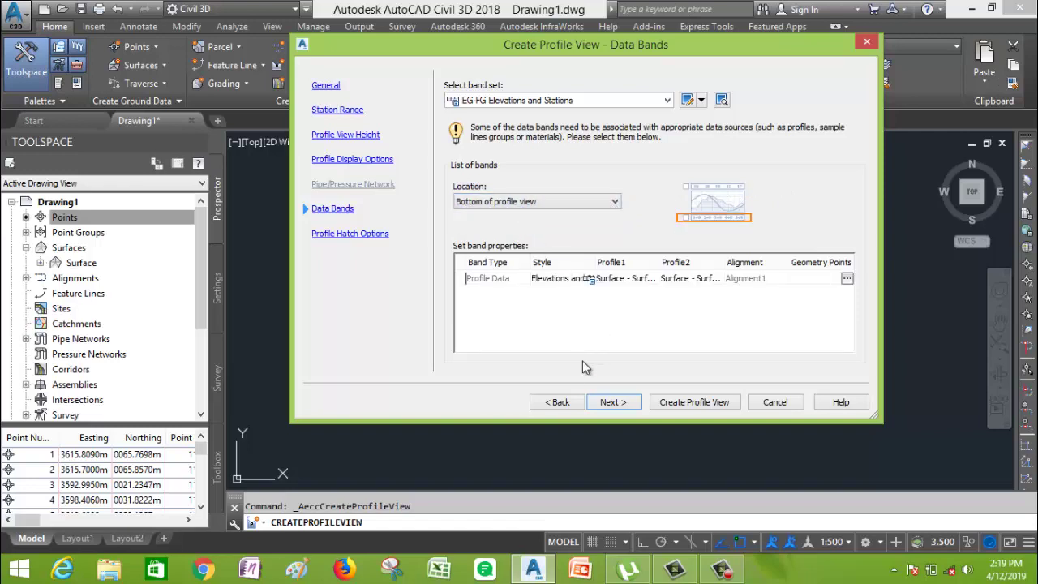
left_click(606, 401)
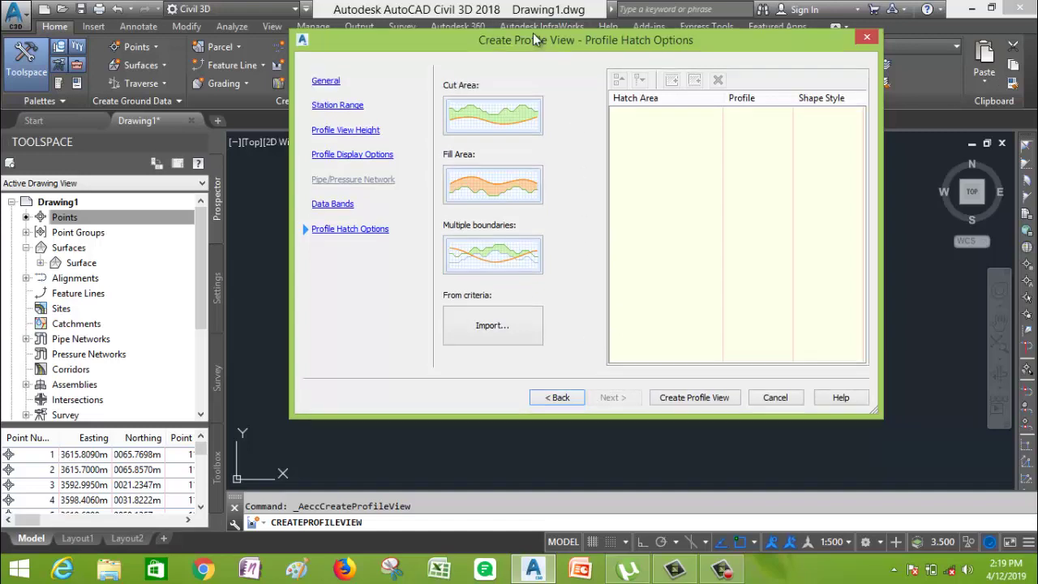
Create the profile view without hatching and place its origin in the empty area east of the surface
left_click_drag(537, 47, 484, 17)
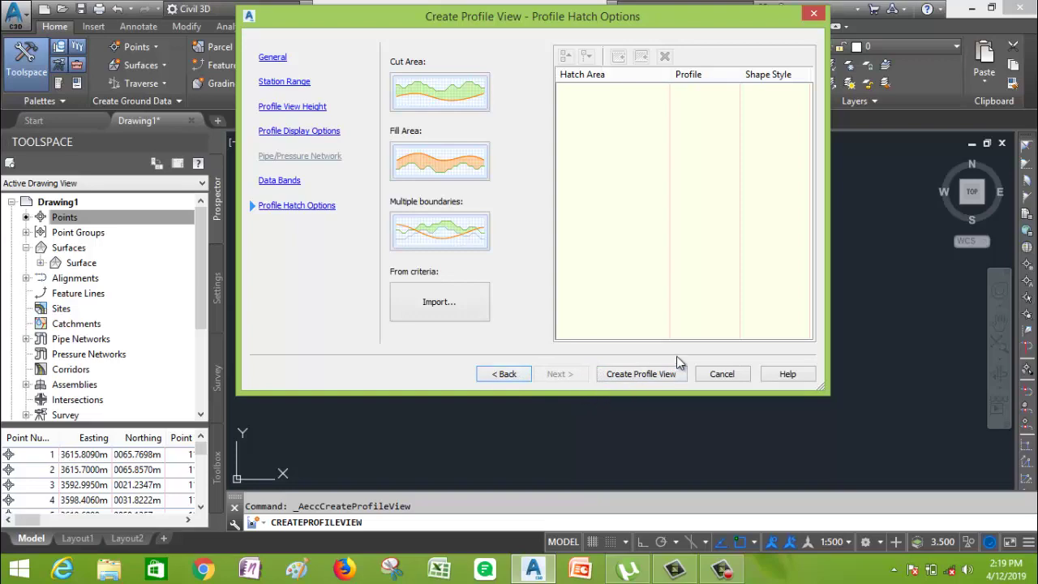
left_click(628, 378)
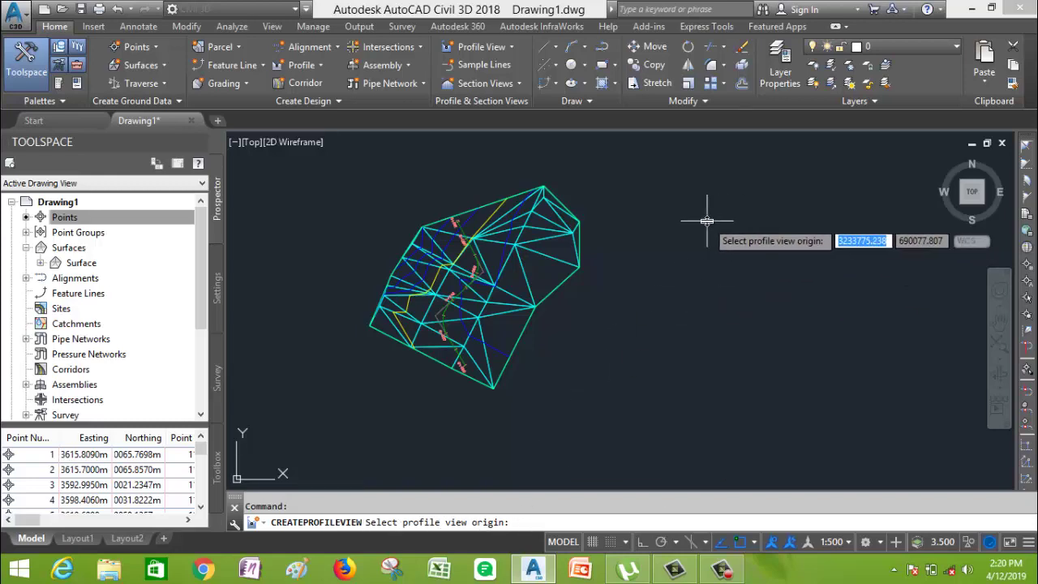
scroll(700, 213, "down", 3)
scroll(658, 230, "up", 1)
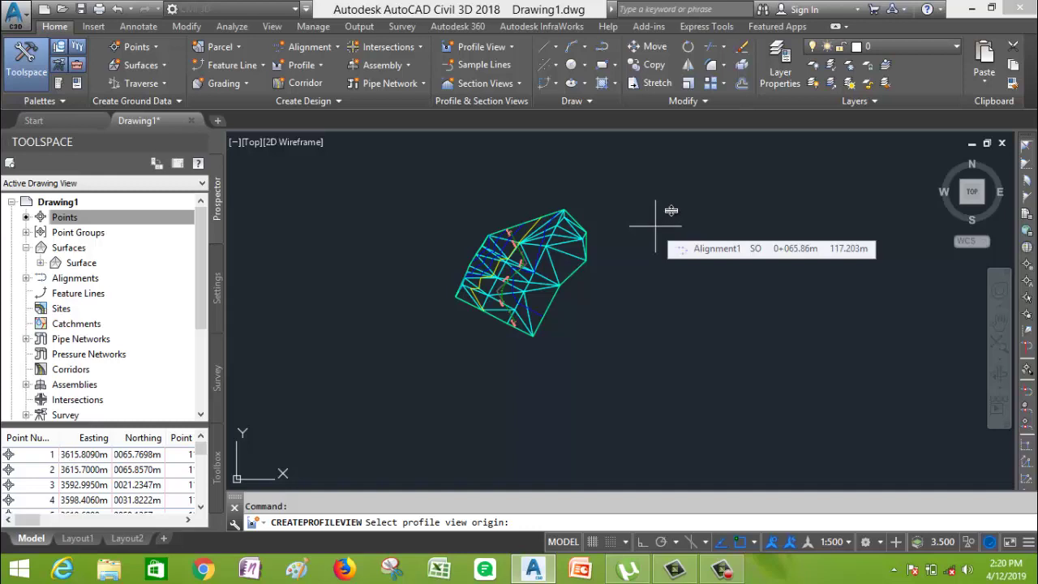
left_click(673, 233)
Examine the new profile view's ground line, elevation and station band, and compare them with the alignment's stations on the surface
scroll(776, 207, "up", 4)
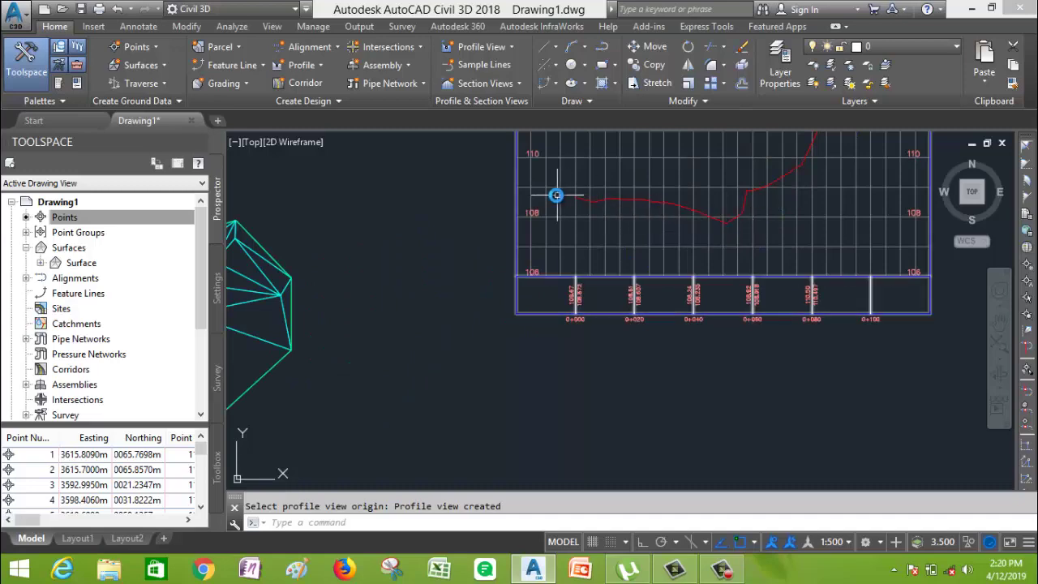
scroll(522, 301, "up", 4)
scroll(524, 304, "down", 8)
scroll(321, 390, "up", 5)
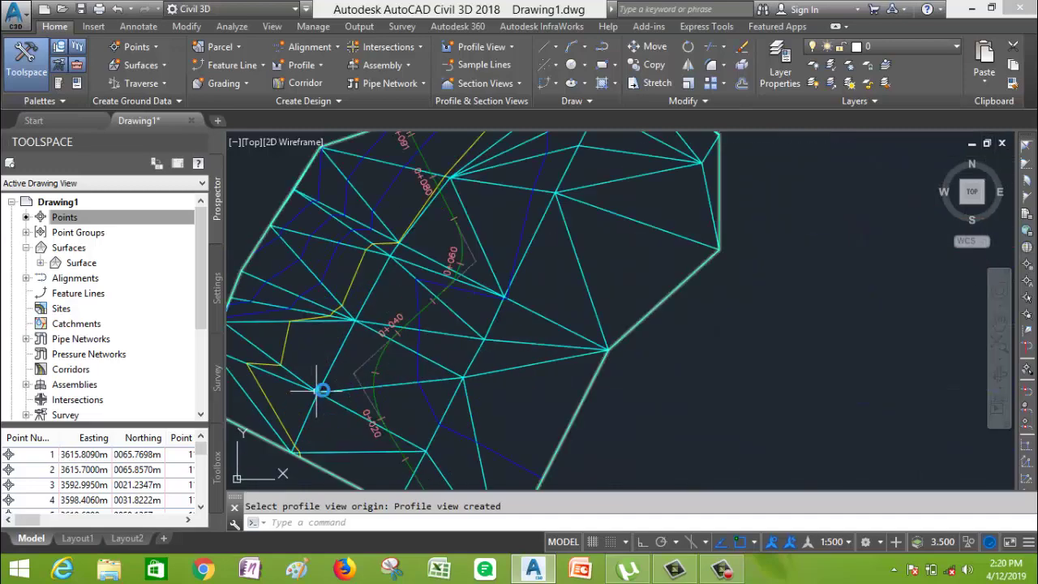
scroll(343, 405, "down", 6)
scroll(521, 322, "up", 6)
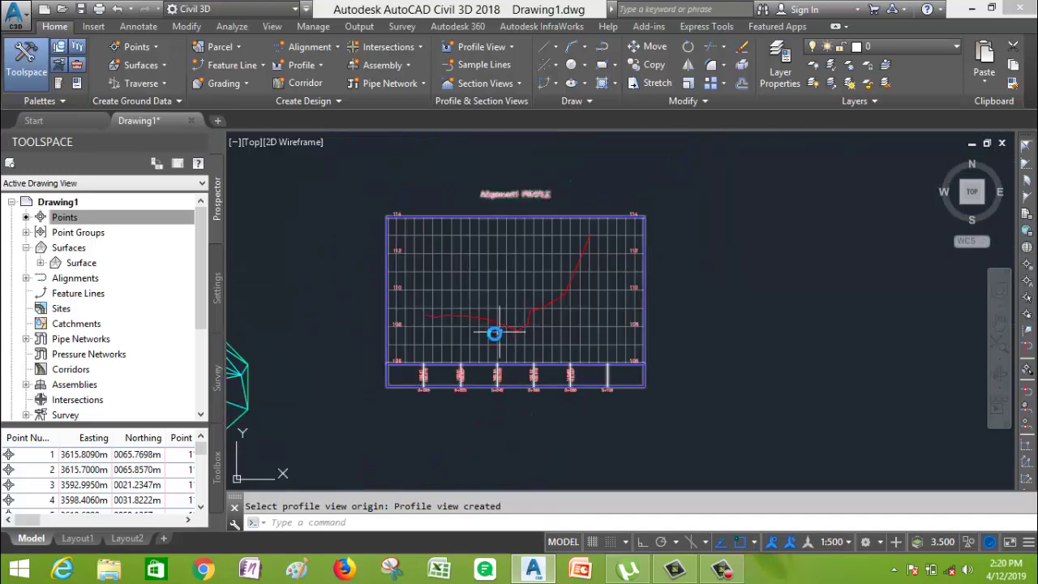
scroll(598, 200, "down", 3)
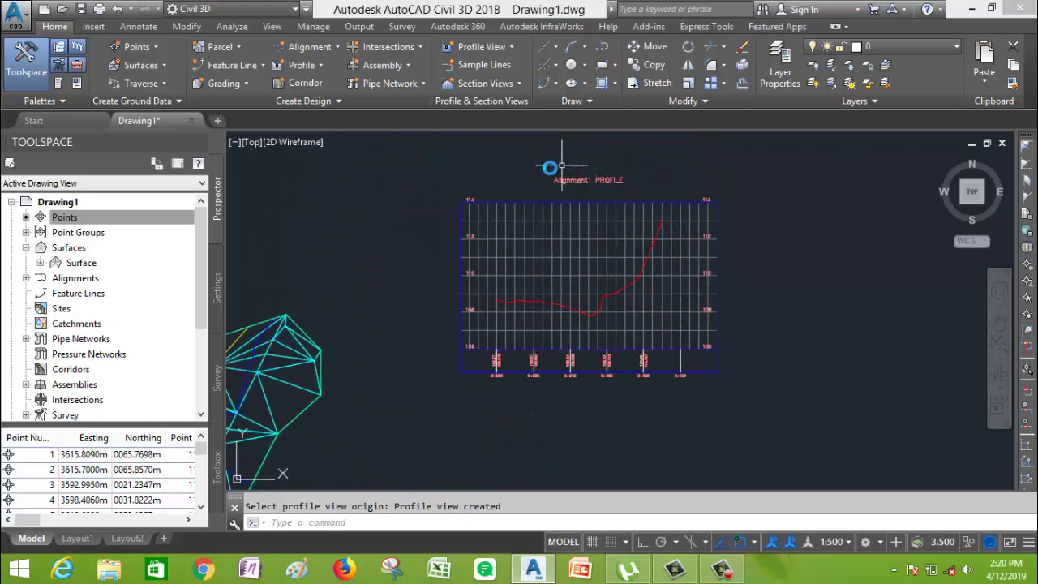
scroll(549, 174, "up", 3)
scroll(720, 180, "down", 4)
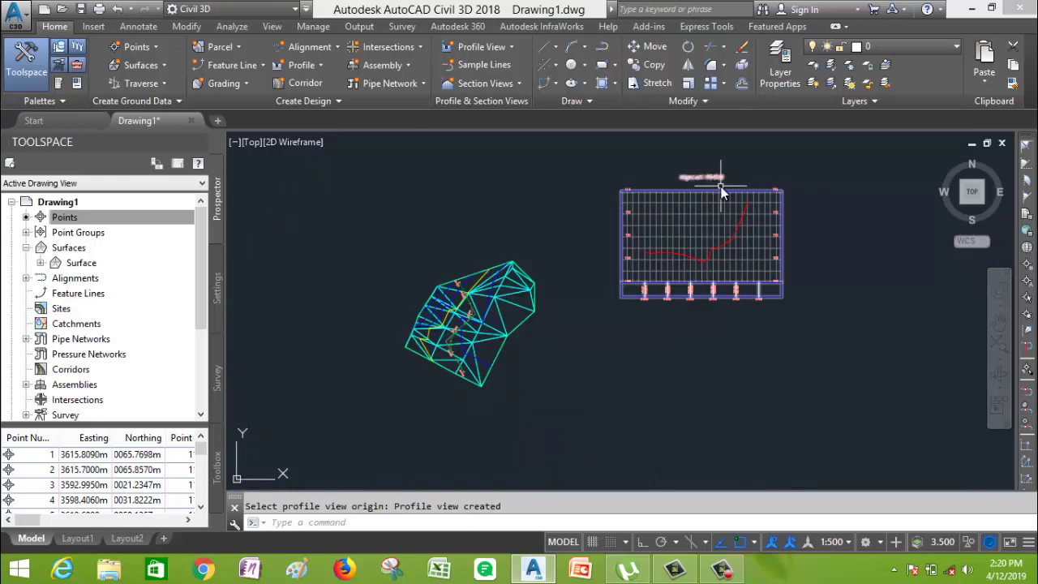
scroll(676, 370, "up", 3)
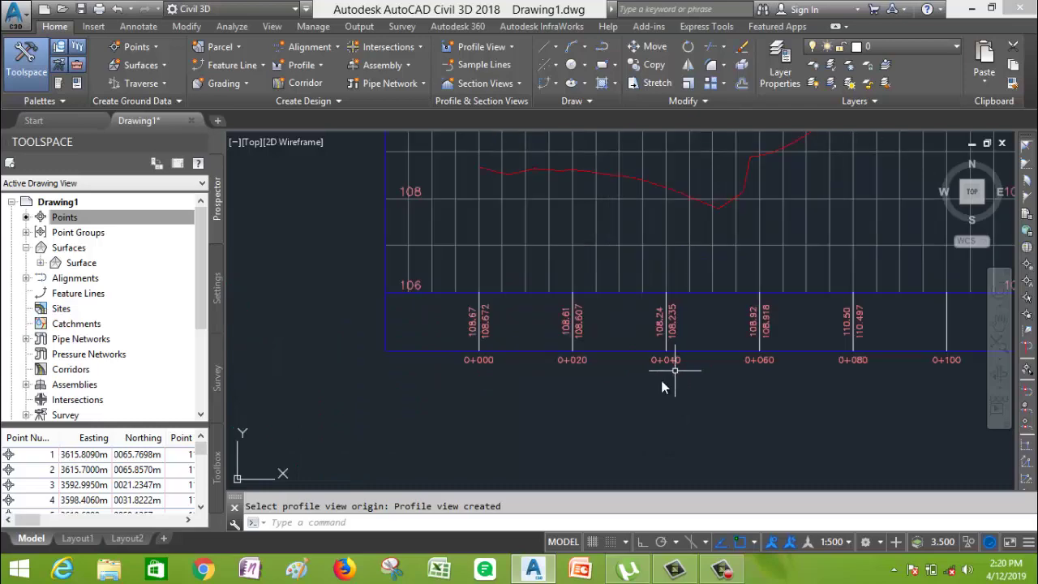
scroll(616, 409, "down", 3)
scroll(610, 340, "up", 4)
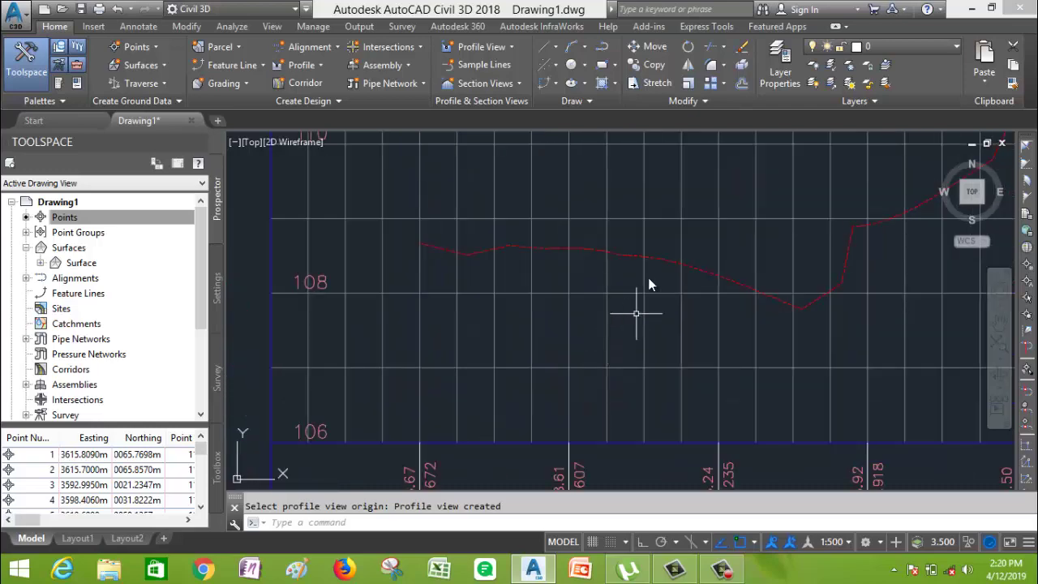
scroll(733, 209, "down", 1)
scroll(734, 211, "down", 3)
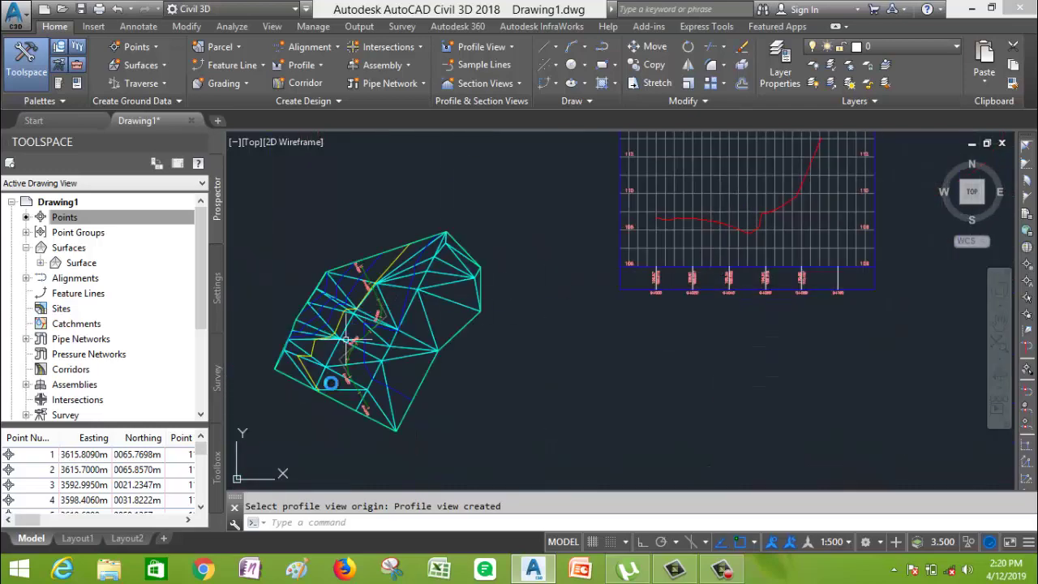
Move Alignment1's intersection point between stations 0+020 and 0+040 farther west to reshape the lower curve
middle_click_drag(713, 233, 781, 192)
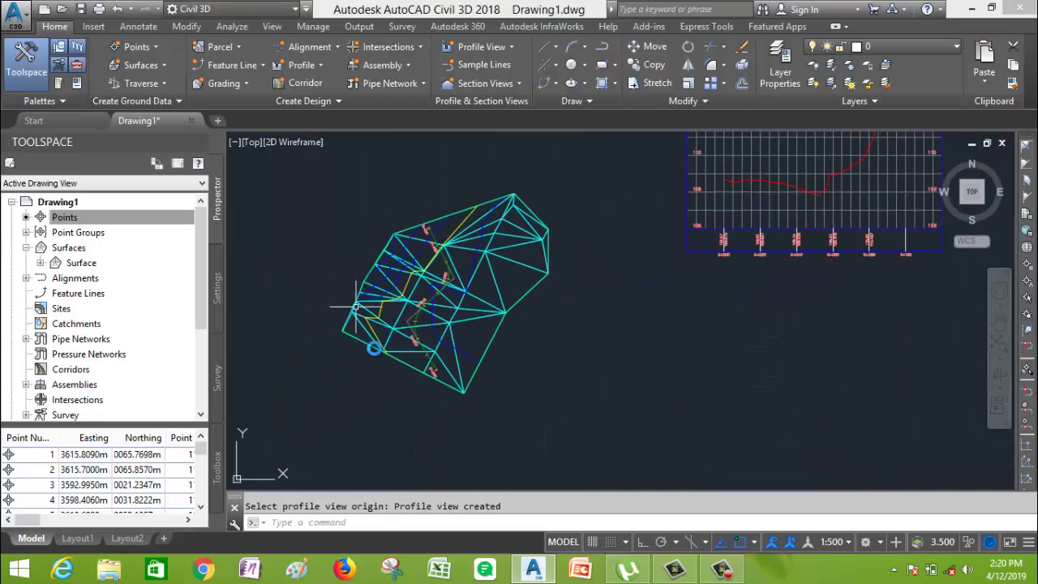
scroll(370, 352, "up", 4)
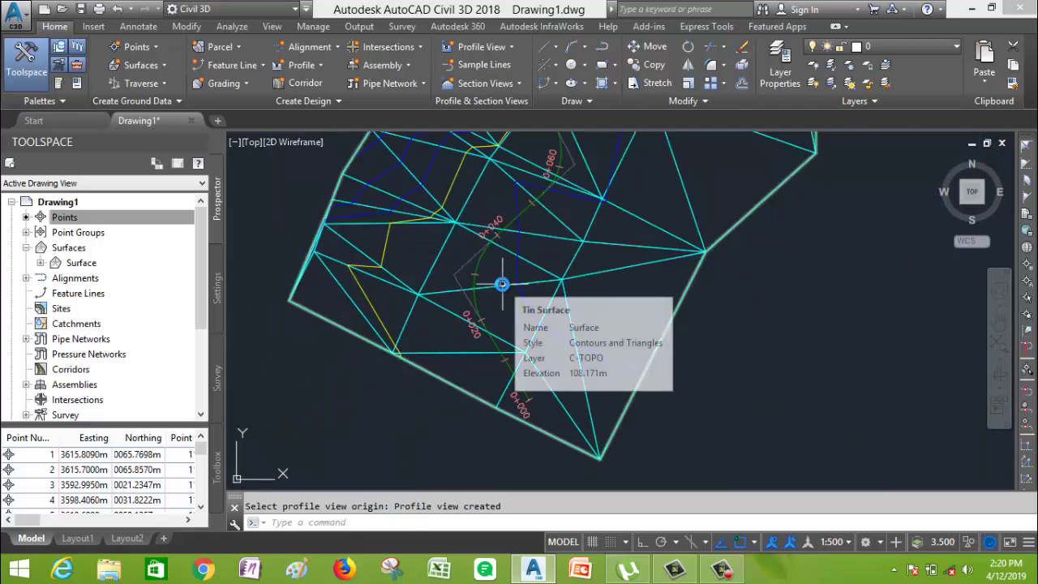
left_click(501, 227)
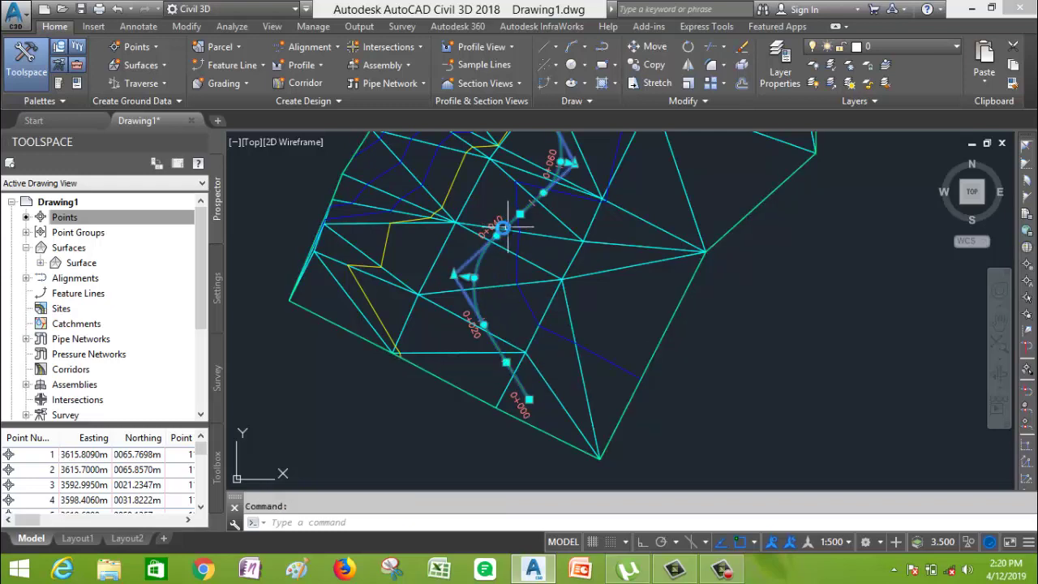
left_click(453, 277)
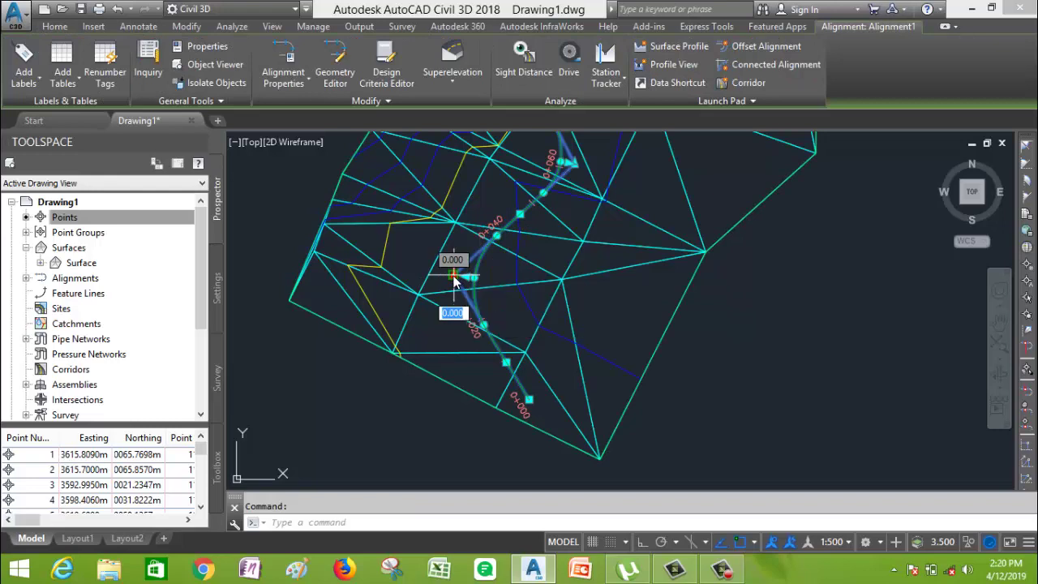
left_click(395, 276)
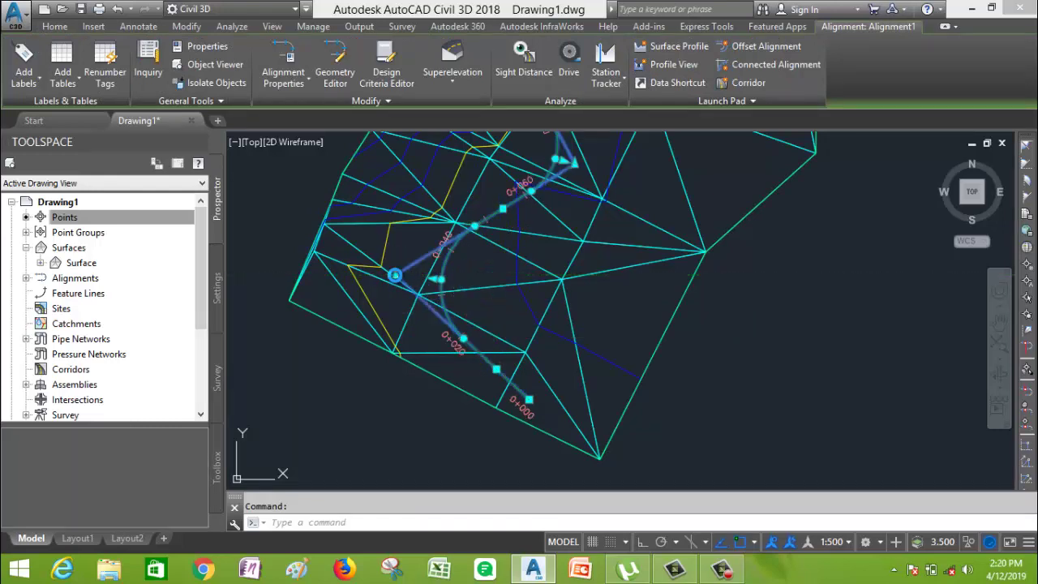
Examine how the profile's ground line and band elevations follow the reshaped alignment, comparing the profile view with the plan
scroll(527, 318, "down", 3)
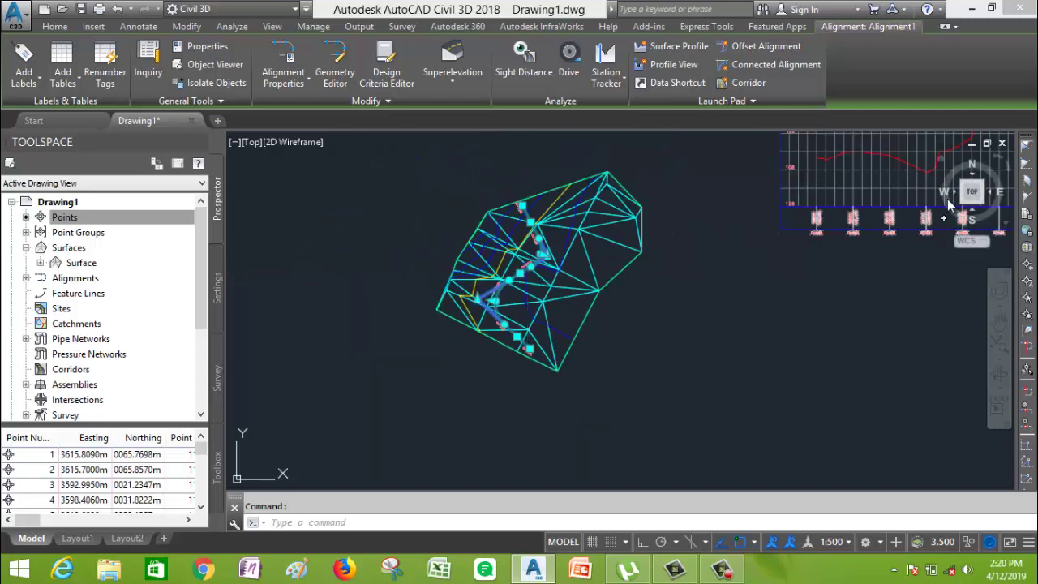
middle_click_drag(892, 198, 778, 268)
left_click(726, 221)
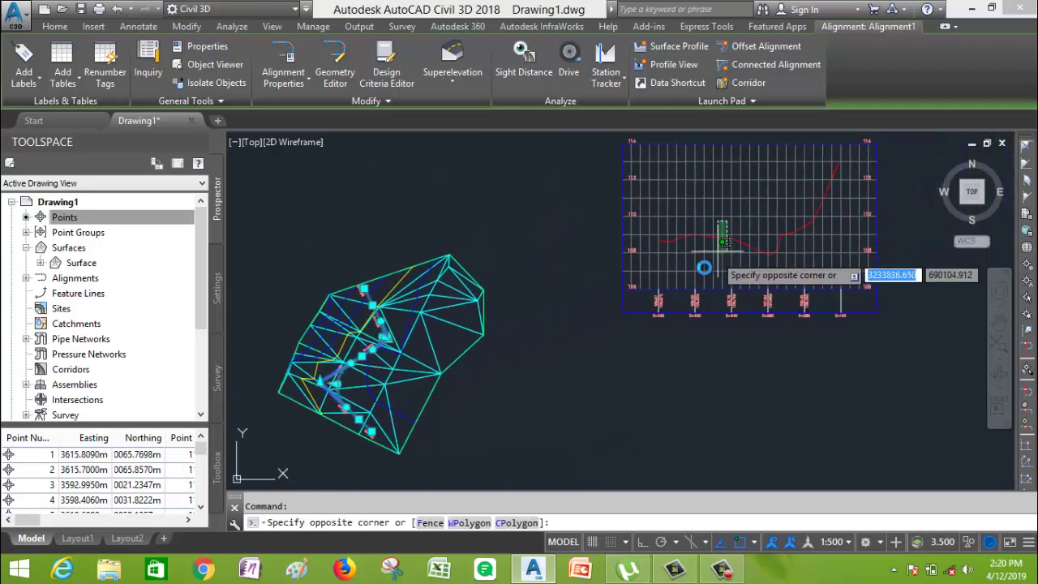
left_click(699, 254)
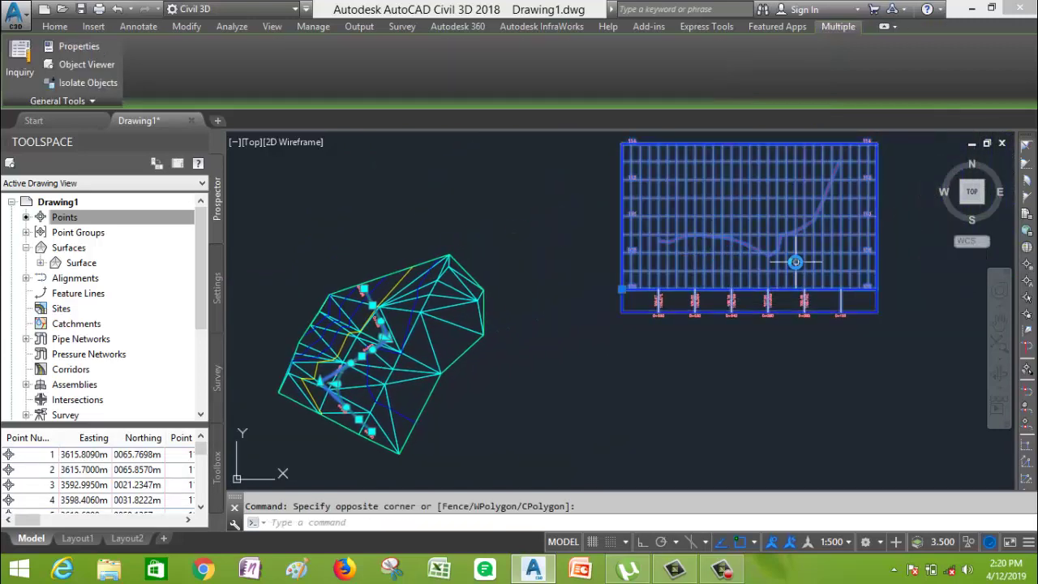
key("Escape")
scroll(742, 227, "up", 2)
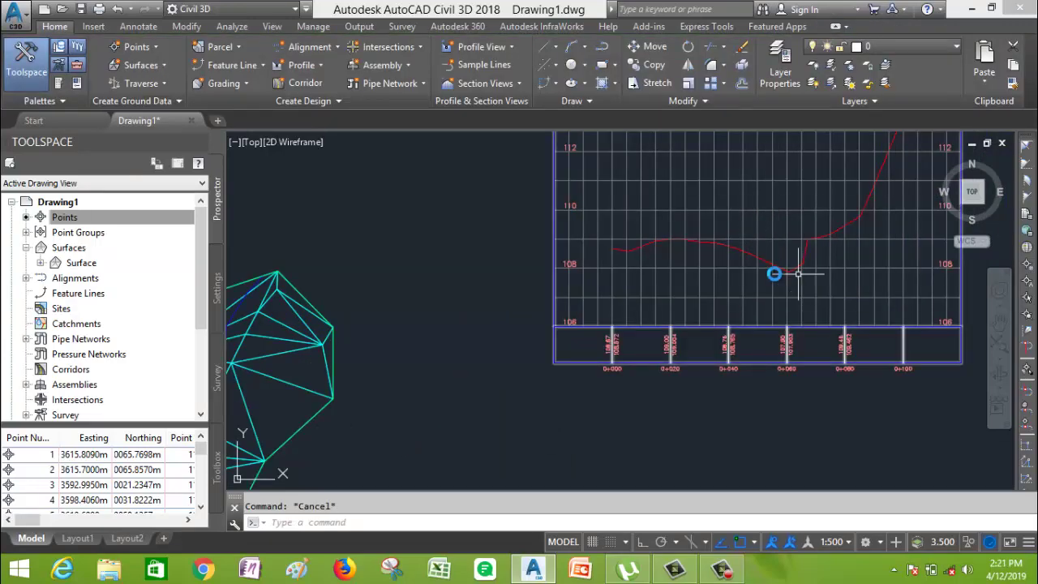
scroll(733, 258, "up", 5)
scroll(733, 258, "down", 5)
scroll(799, 278, "up", 4)
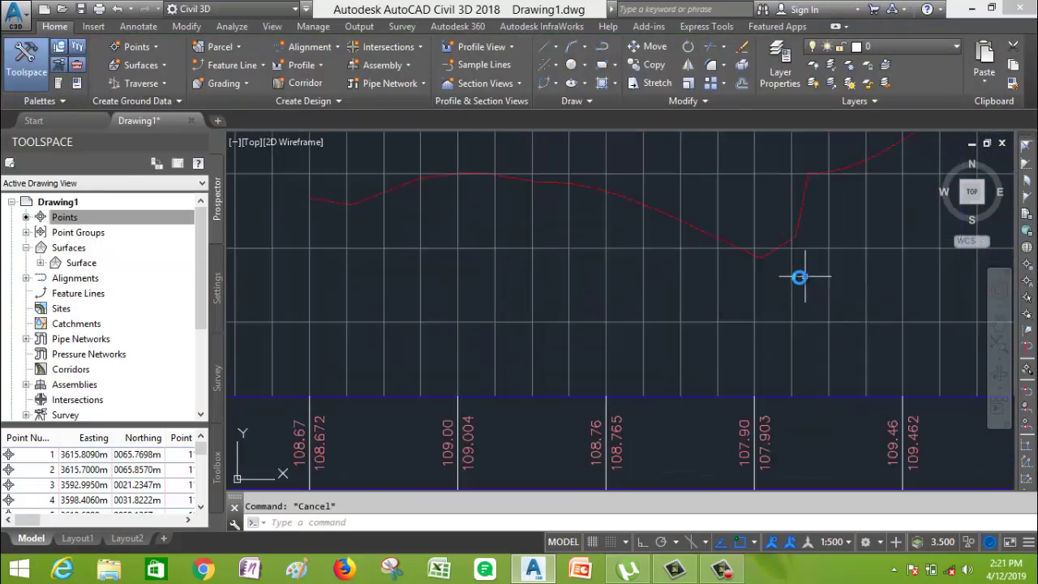
scroll(785, 269, "up", 2)
scroll(785, 269, "down", 5)
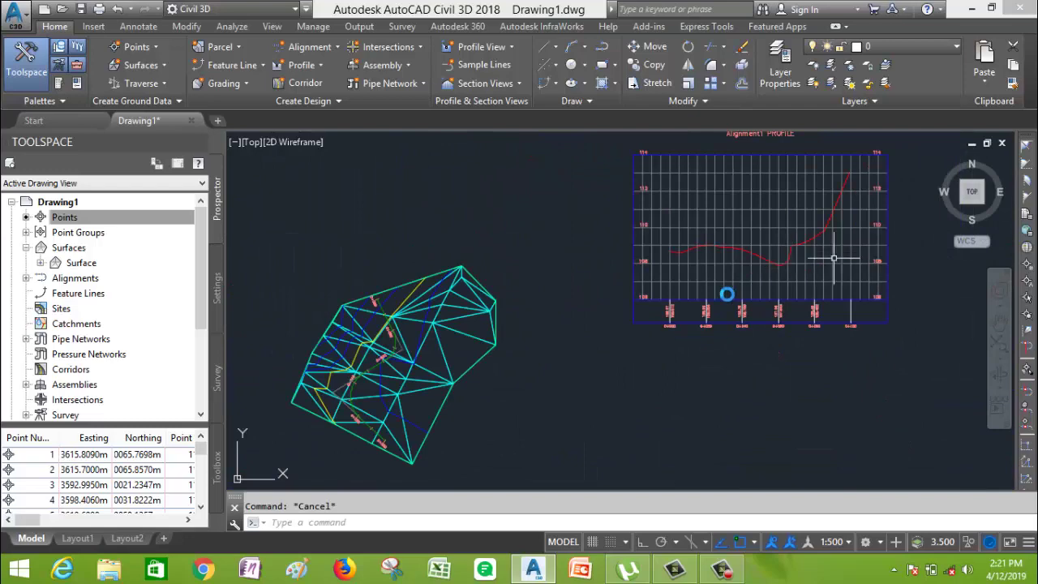
scroll(319, 407, "up", 1)
scroll(319, 407, "up", 2)
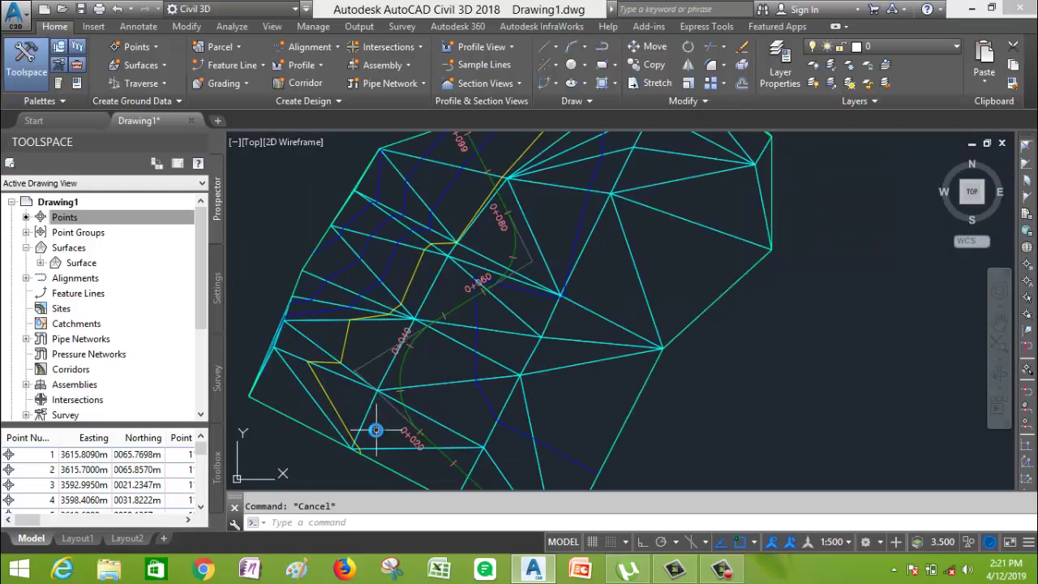
scroll(378, 431, "up", 2)
scroll(555, 280, "down", 5)
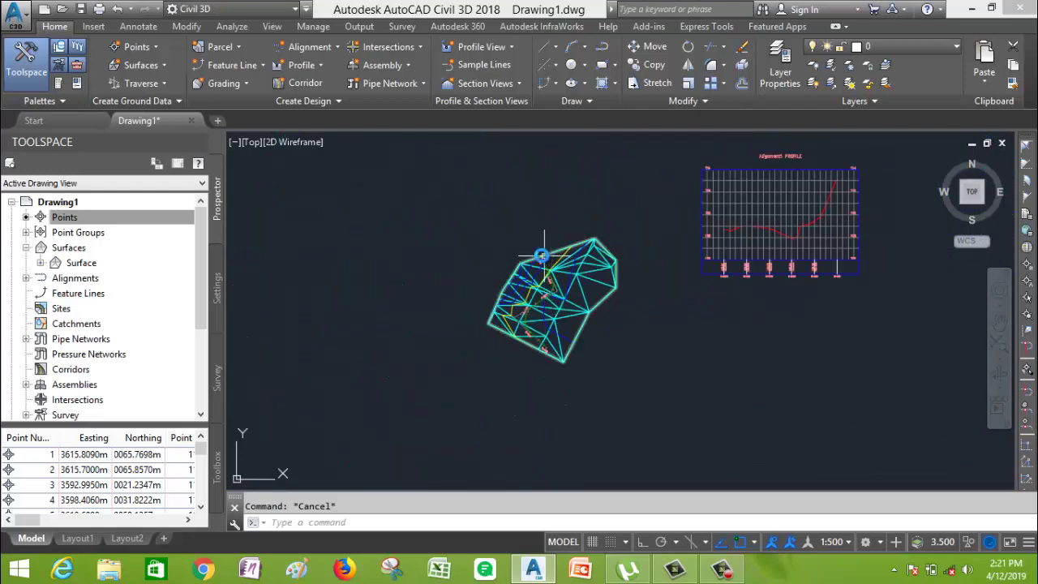
Extend Alignment1's north end slightly along its tangent from station 0+099 so that it ends at station 0+100
scroll(540, 263, "up", 5)
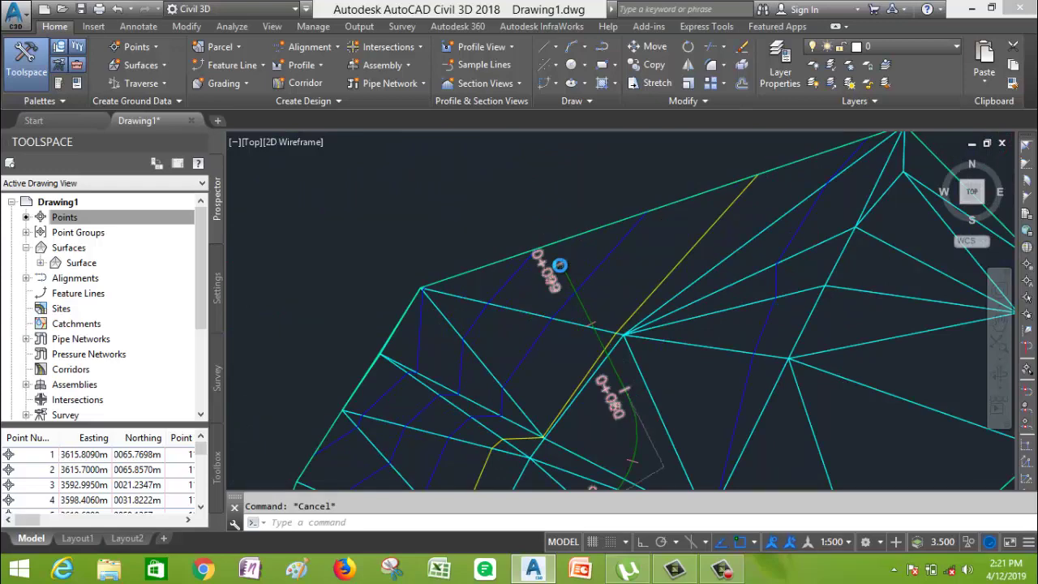
scroll(559, 263, "up", 5)
left_click(559, 264)
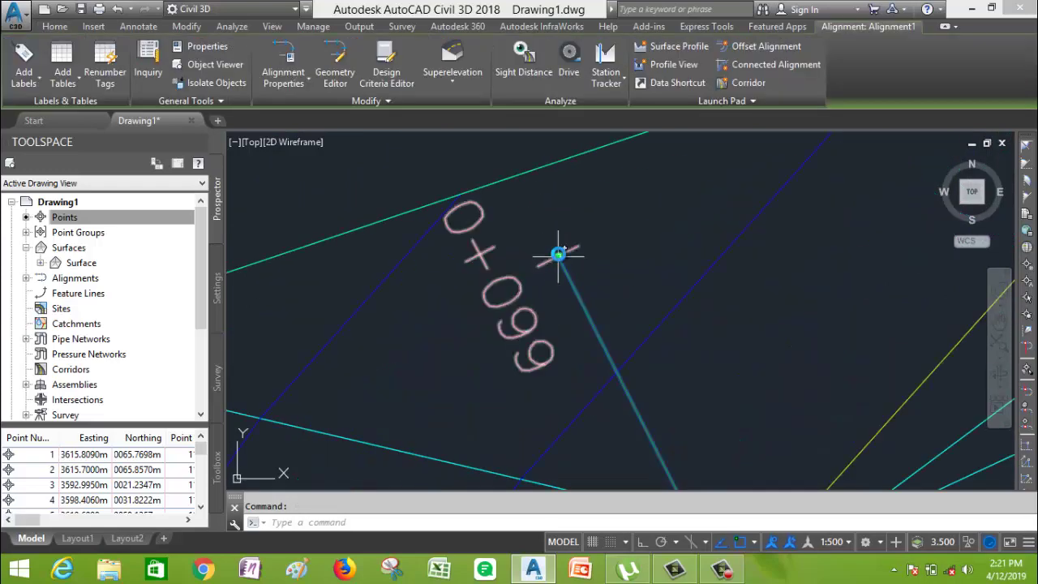
left_click(558, 254)
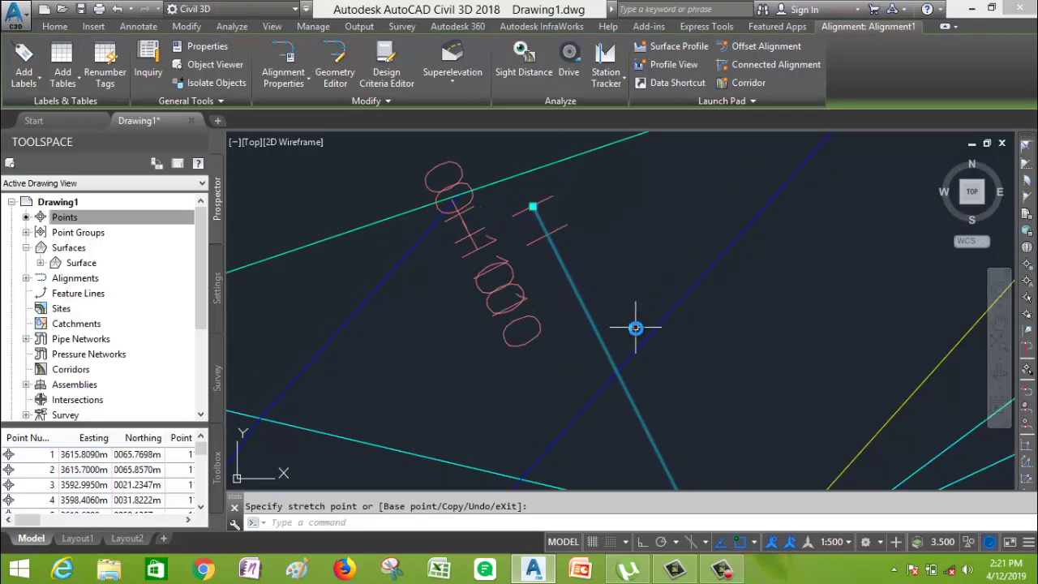
left_click(546, 233)
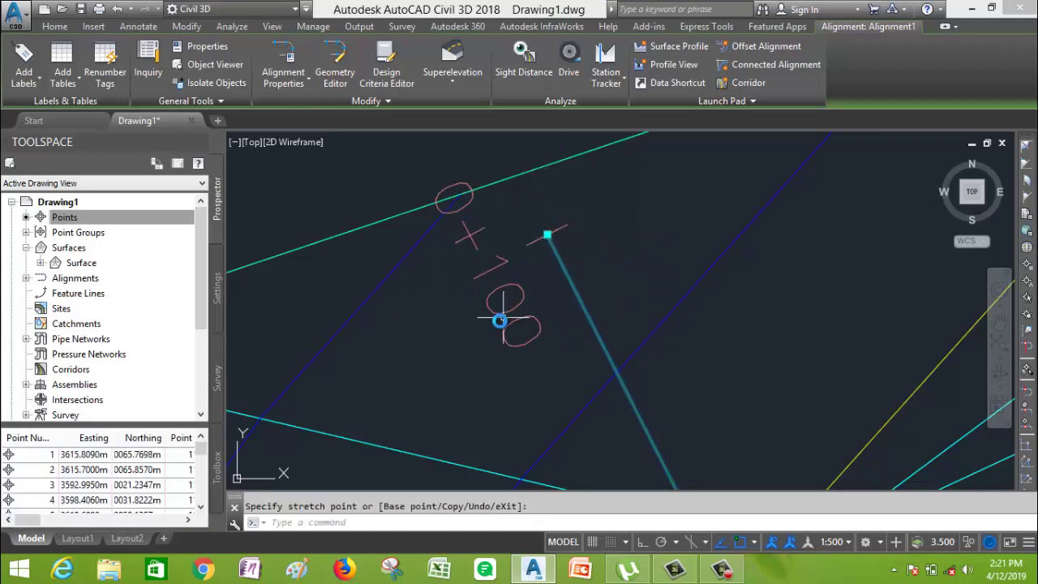
Examine the profile's ground line and the elevation and station band up to the alignment's extended end at 0+100
scroll(519, 324, "down", 5)
middle_click_drag(811, 260, 375, 286)
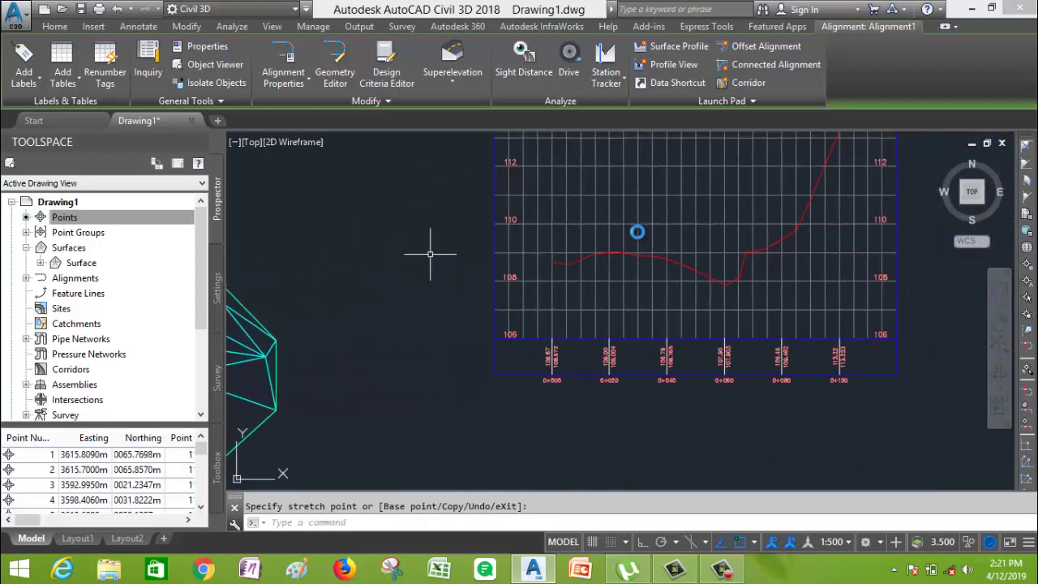
left_click(829, 159)
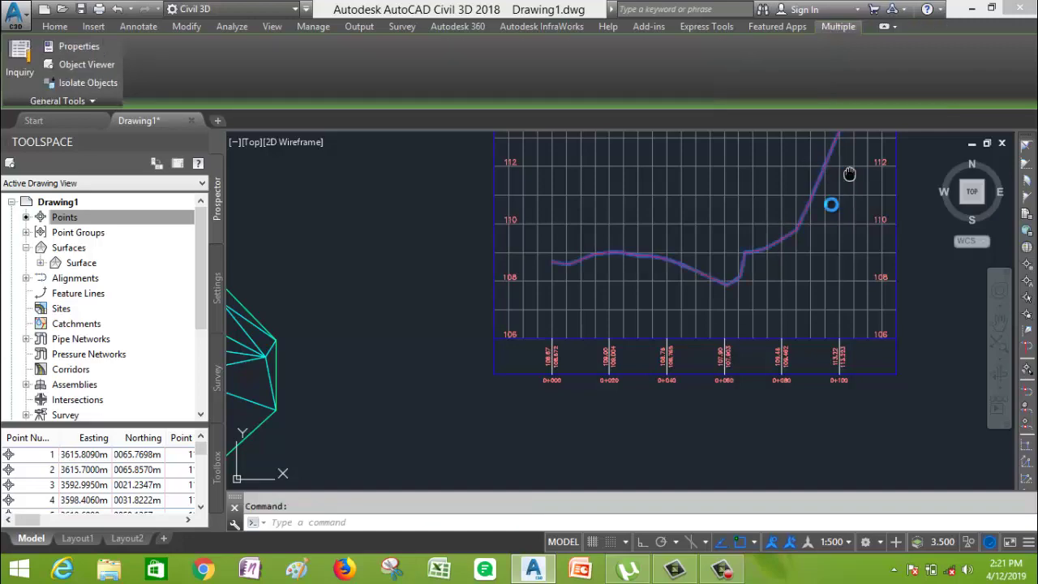
scroll(811, 203, "down", 2)
scroll(767, 232, "up", 8)
scroll(783, 226, "down", 6)
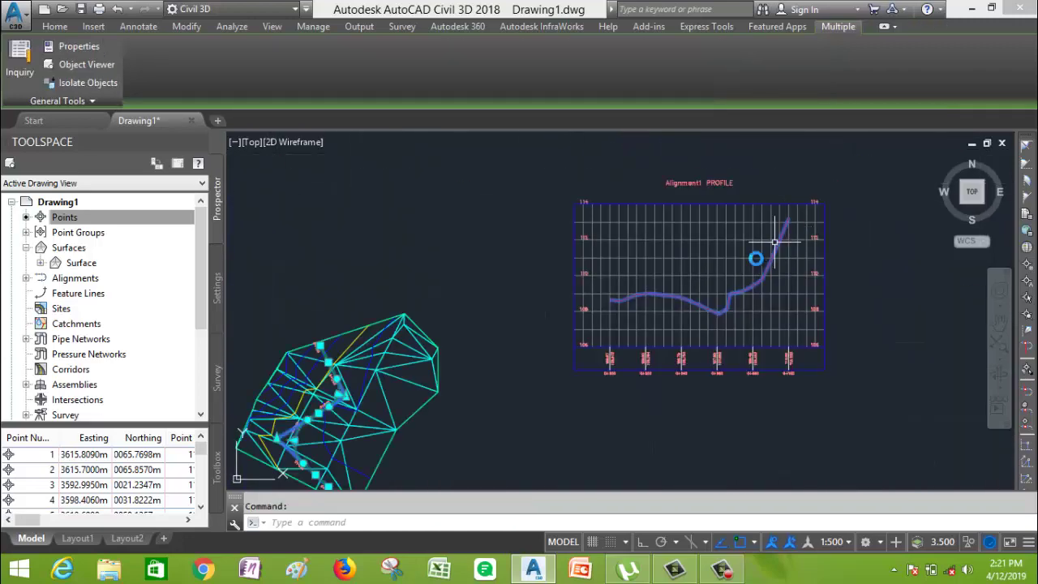
scroll(746, 232, "up", 3)
key("Escape")
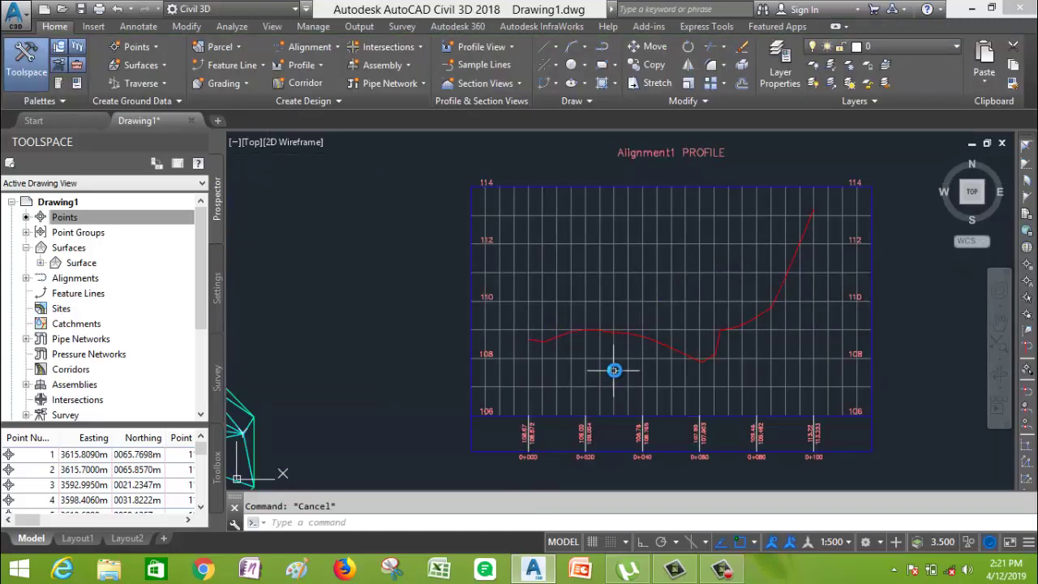
middle_click_drag(613, 368, 637, 336)
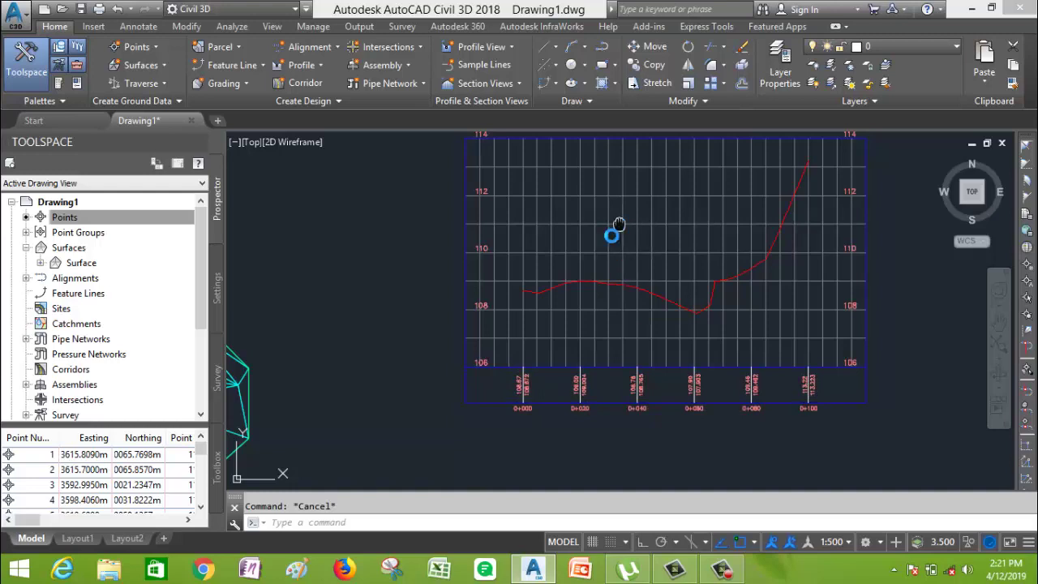
middle_click_drag(614, 232, 581, 276)
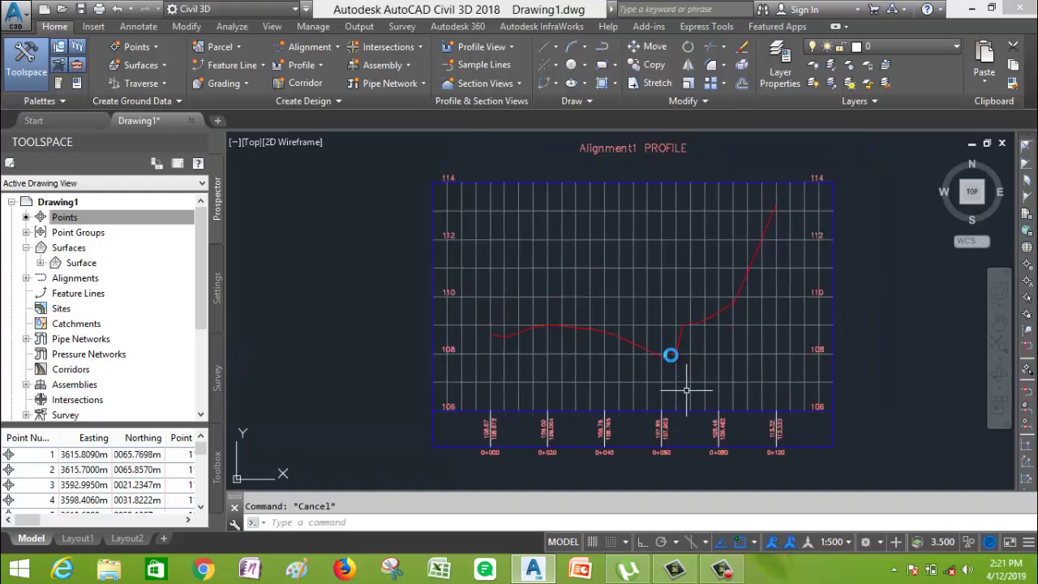
Review the general information and graph scale settings of the profile view's style, and close it without changes
mouse_move(649, 287)
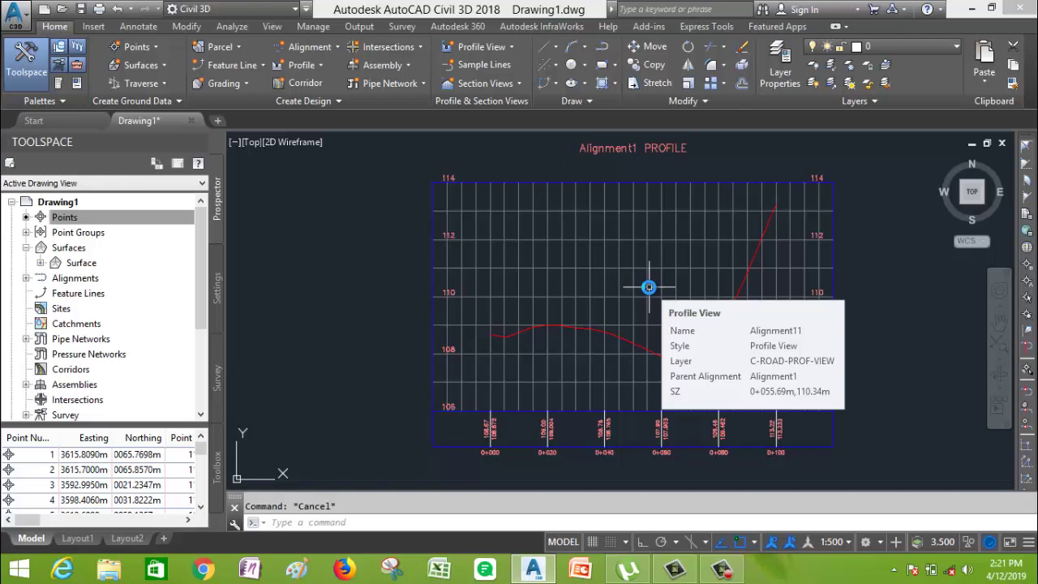
left_click(598, 275)
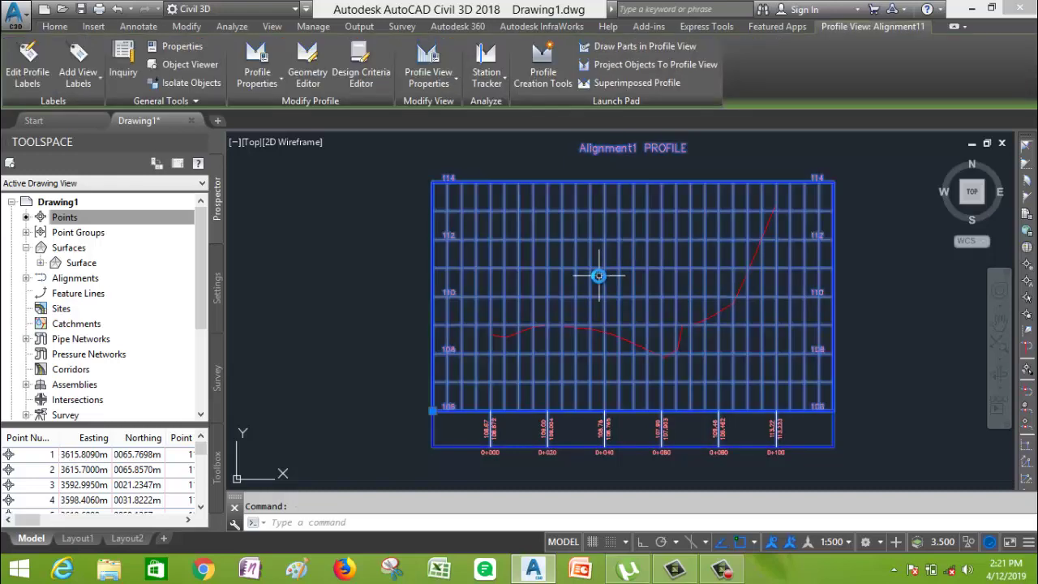
mouse_move(597, 276)
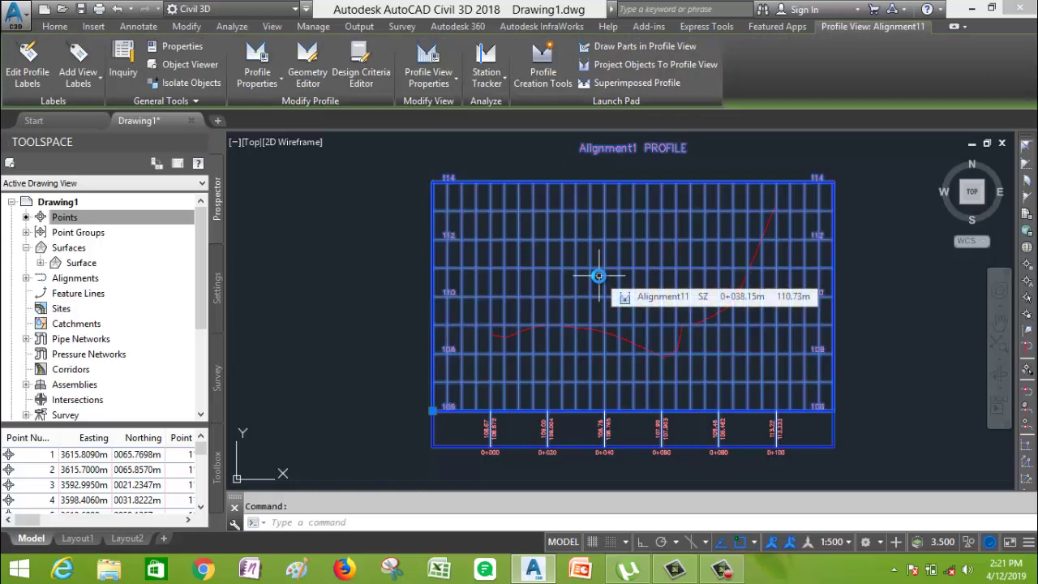
right_click(600, 280)
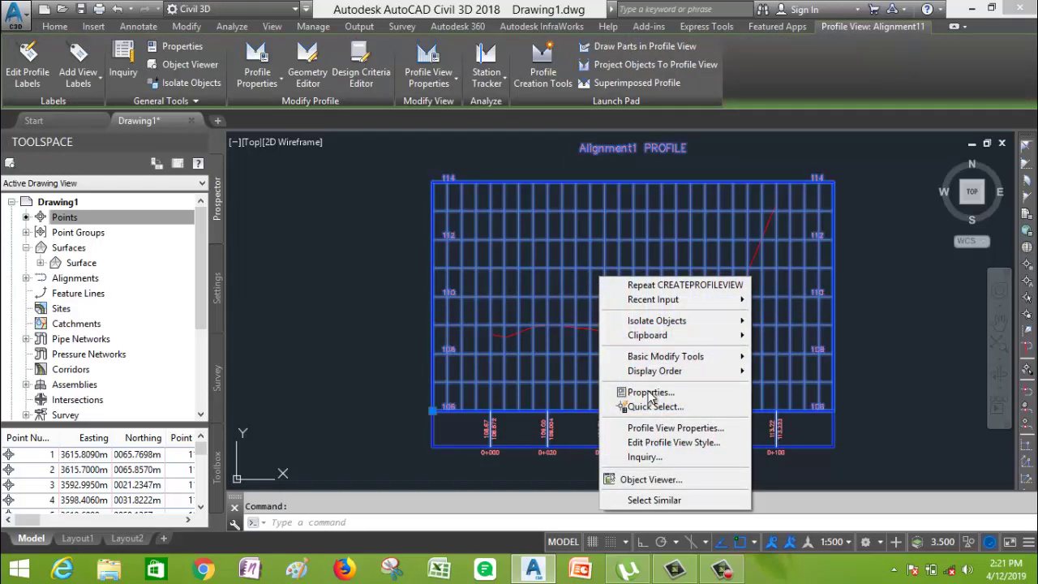
left_click(667, 443)
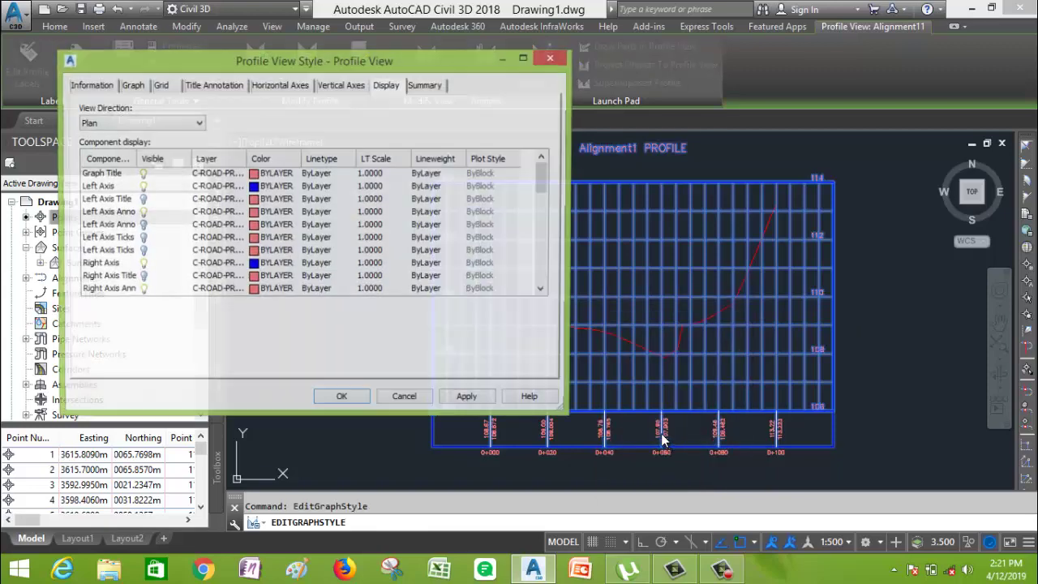
left_click(89, 91)
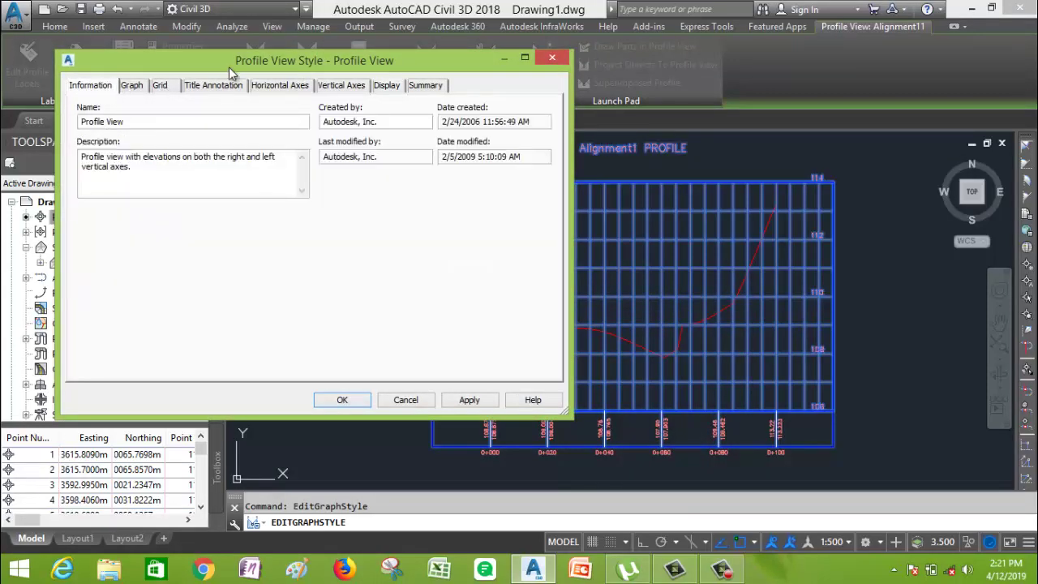
left_click_drag(247, 59, 373, 17)
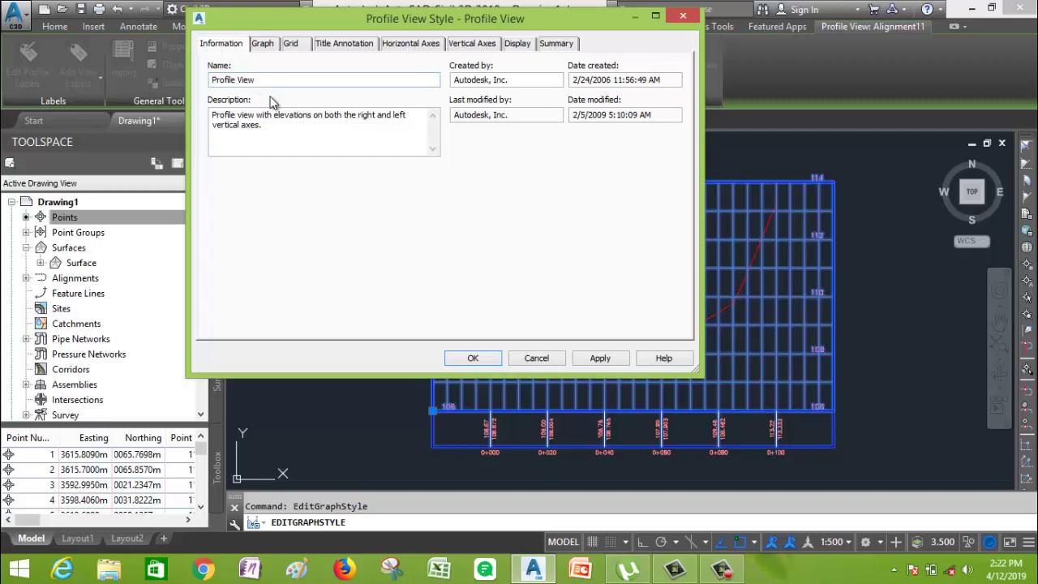
left_click(264, 45)
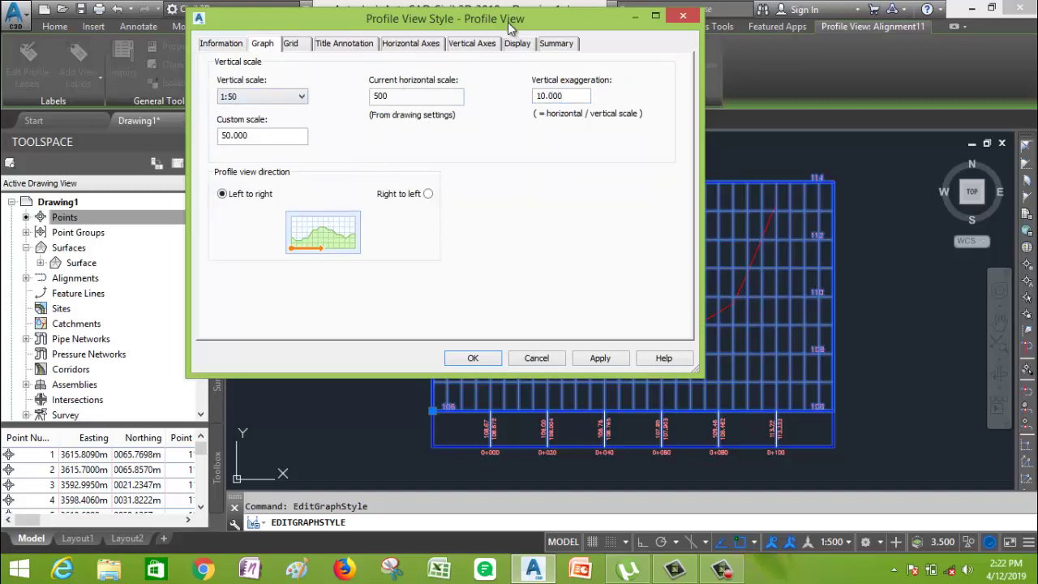
left_click_drag(504, 21, 354, 14)
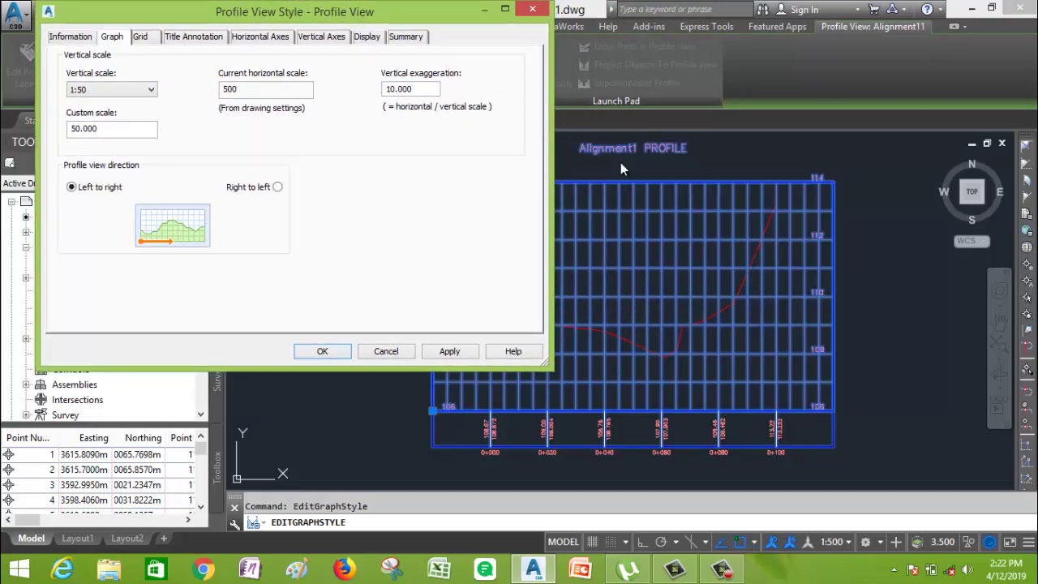
left_click(542, 8)
Set the vertical exaggeration to 20 in the profile view's style and apply it
scroll(648, 260, "down", 5)
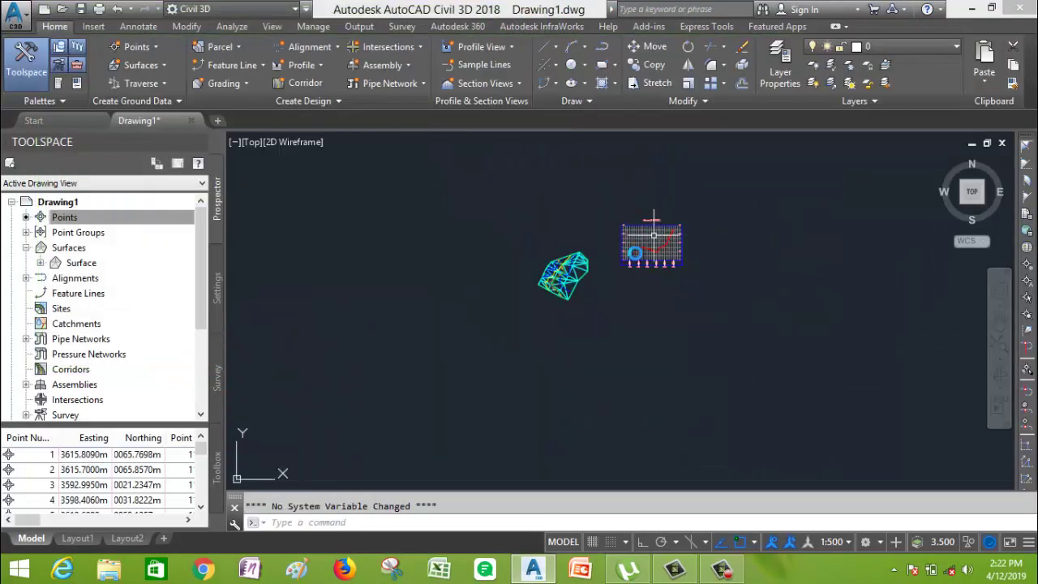
scroll(599, 266, "up", 8)
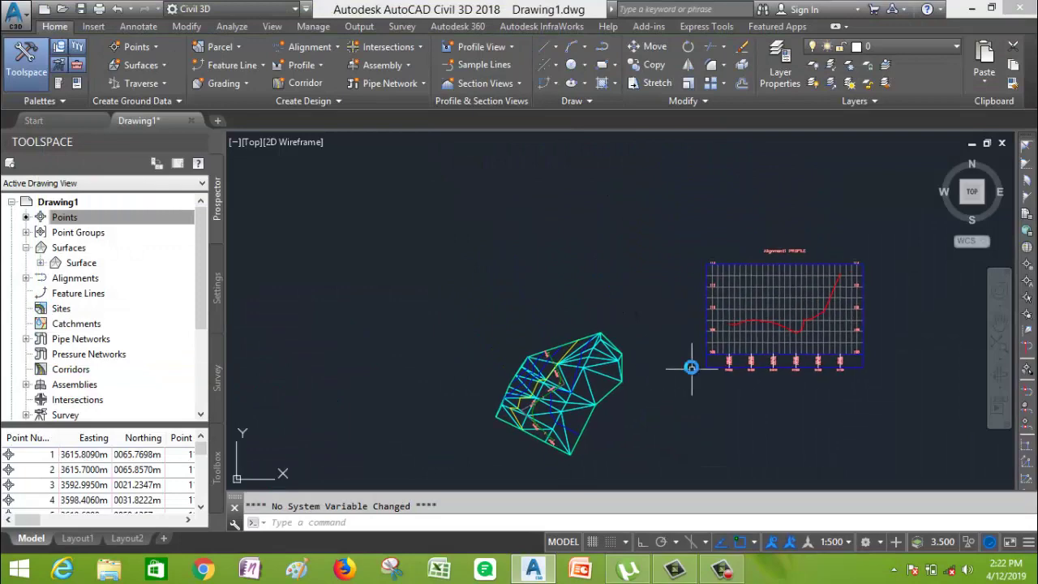
mouse_move(717, 367)
middle_mouse_down()
mouse_move(596, 384)
mouse_move(528, 354)
mouse_move(491, 447)
mouse_move(511, 423)
middle_mouse_up()
left_click(621, 343)
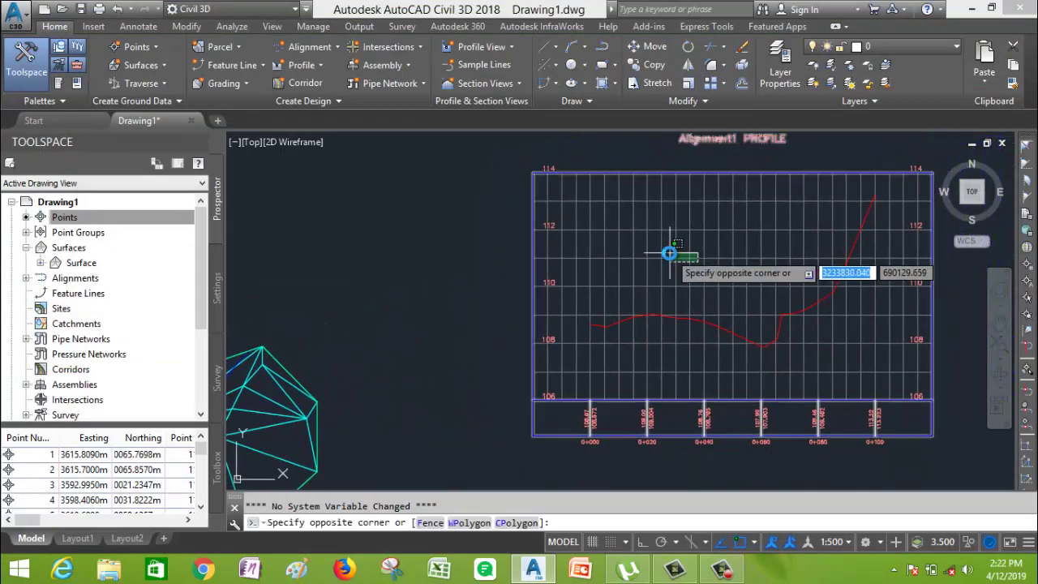
left_click(668, 260)
right_click(668, 254)
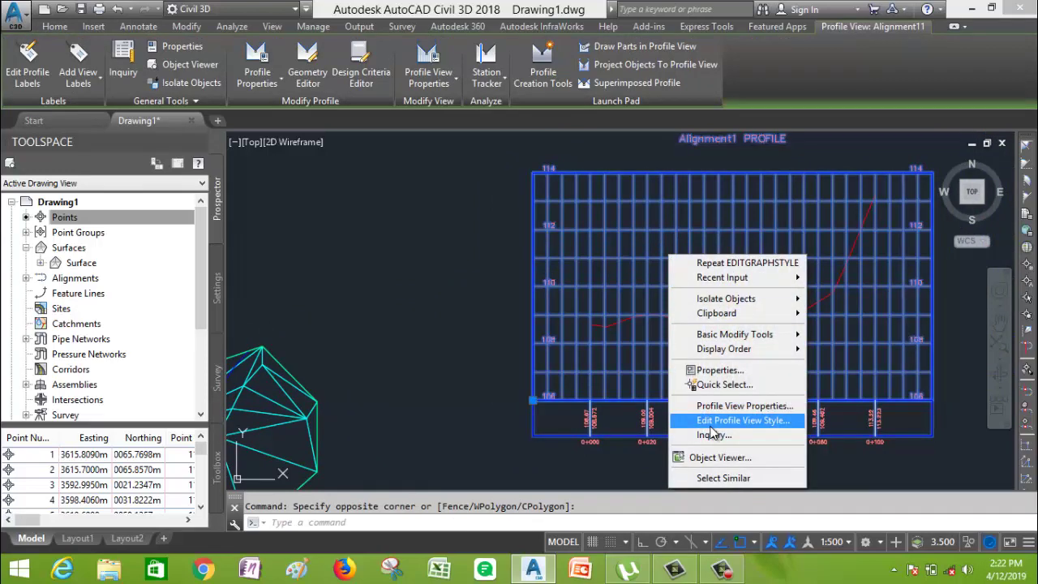
left_click(689, 420)
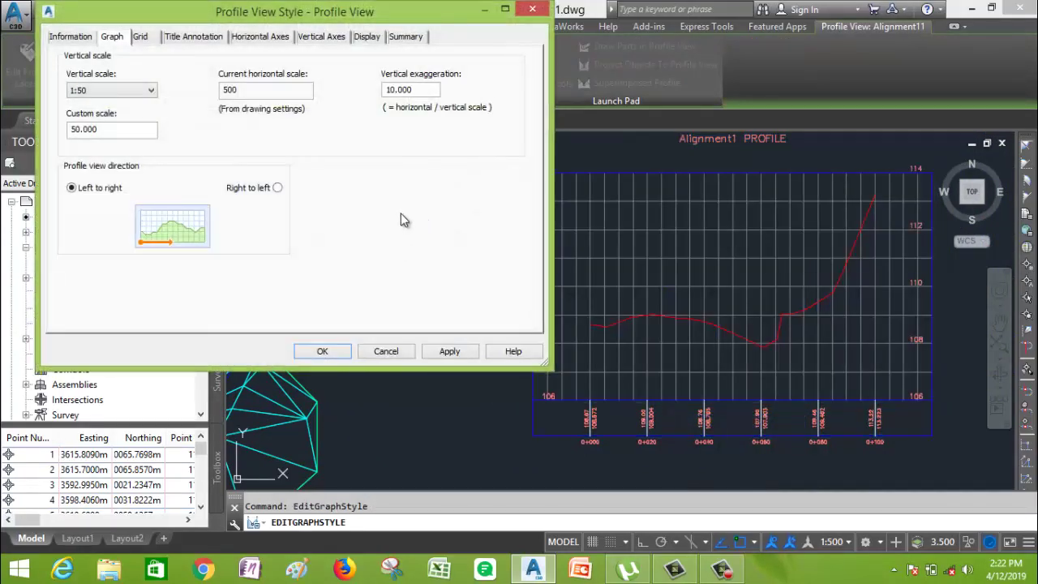
left_click_drag(418, 16, 388, 20)
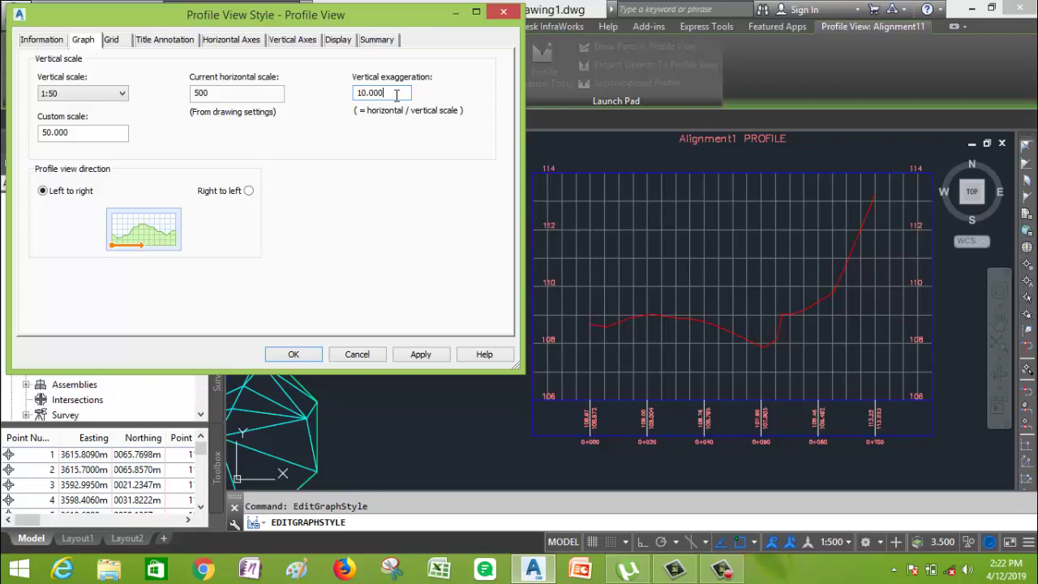
key("BackSpace")
key("BackSpace")
key("BackSpace")
key("BackSpace")
type("20")
left_click(421, 355)
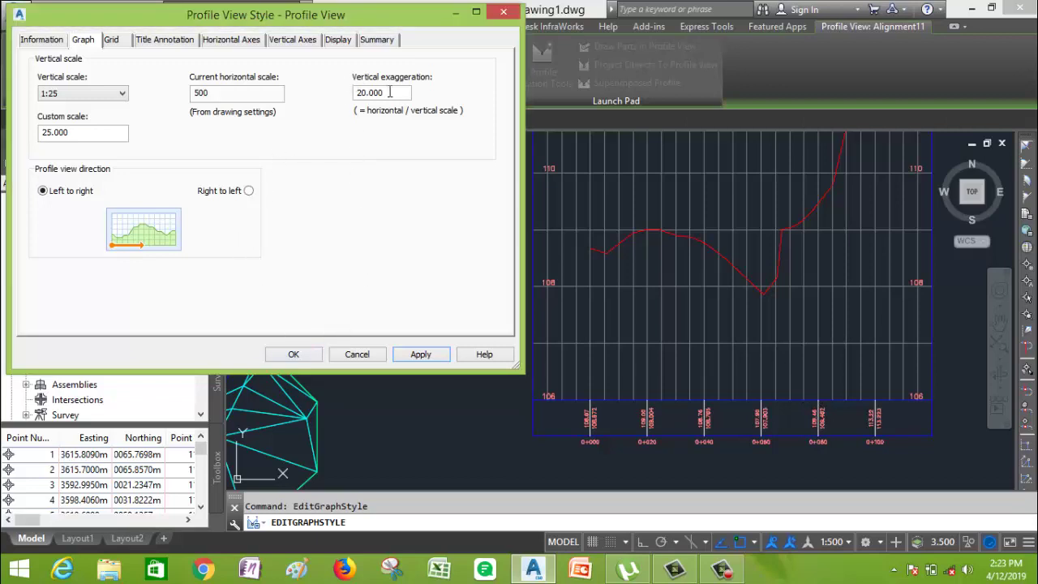
Set the profile view style's vertical exaggeration back to 10 and accept the style
key("BackSpace")
key("BackSpace")
key("BackSpace")
key("BackSpace")
key("BackSpace")
type("10")
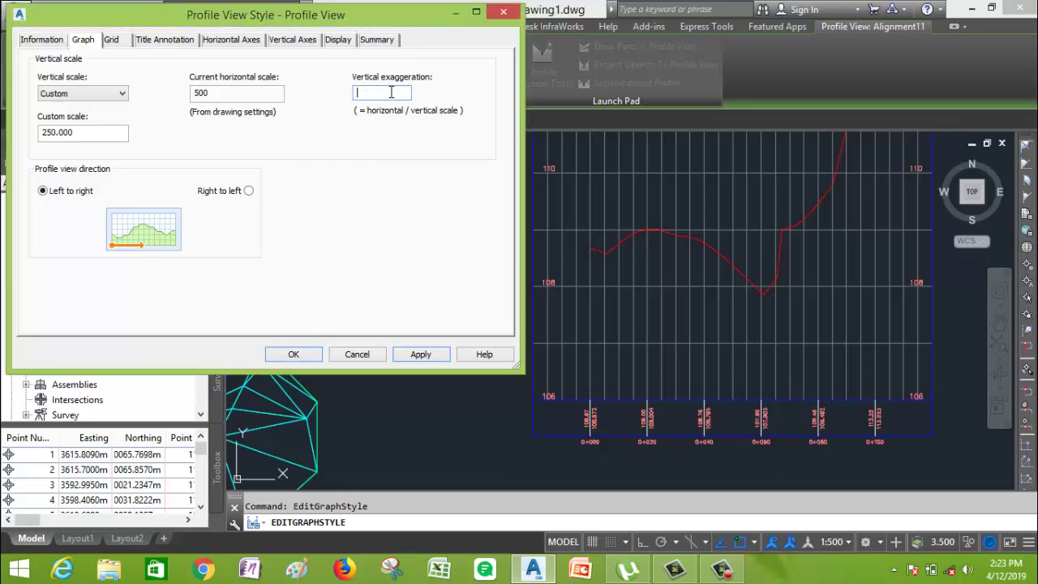
key("Return")
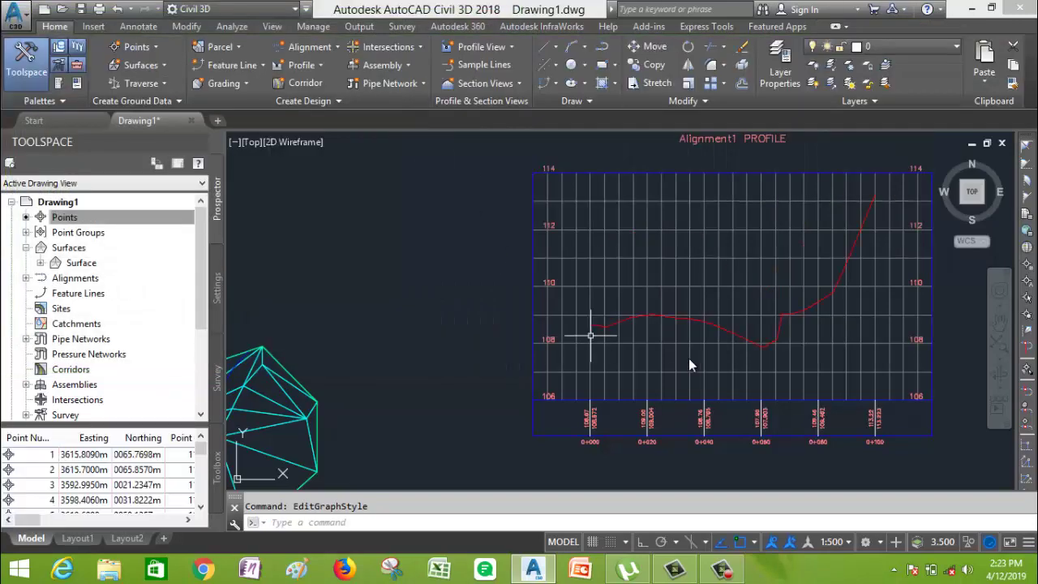
Review the vertical scale choices in the profile view's style, keeping 1:50, close it, and inspect the elevation and station band
left_click(716, 259)
right_click(717, 258)
left_click(791, 425)
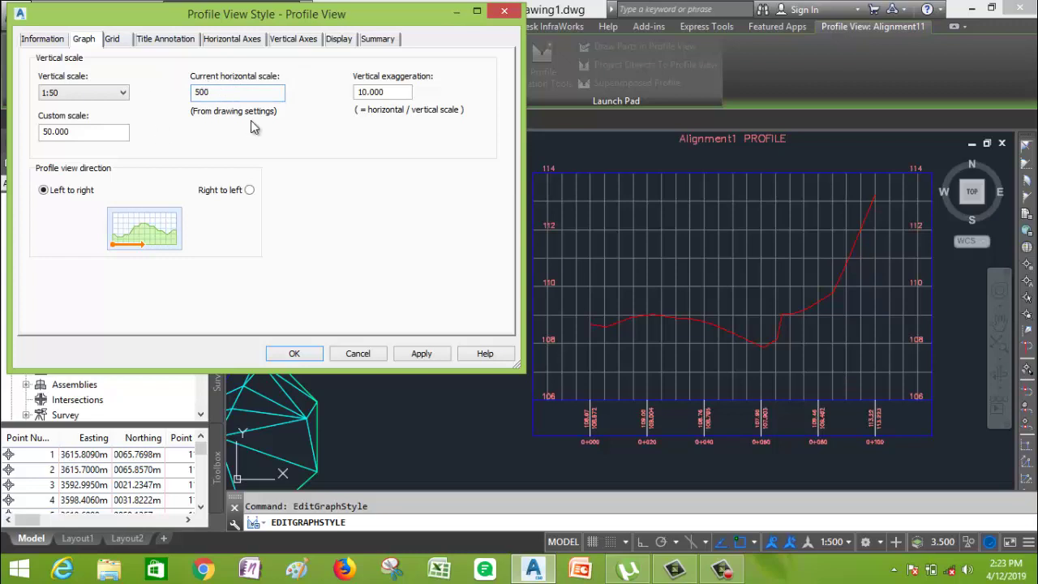
left_click(124, 96)
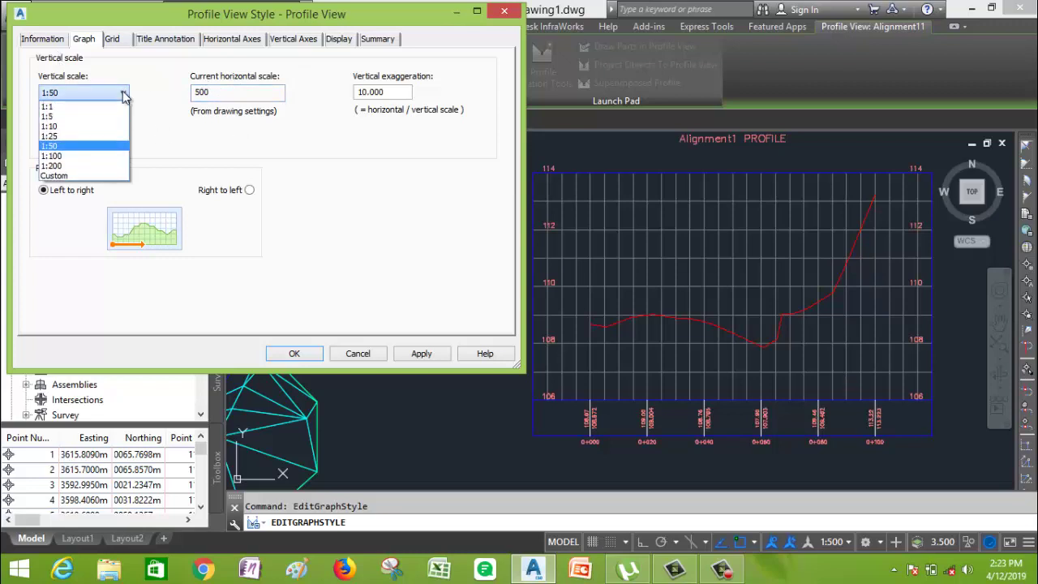
left_click(123, 95)
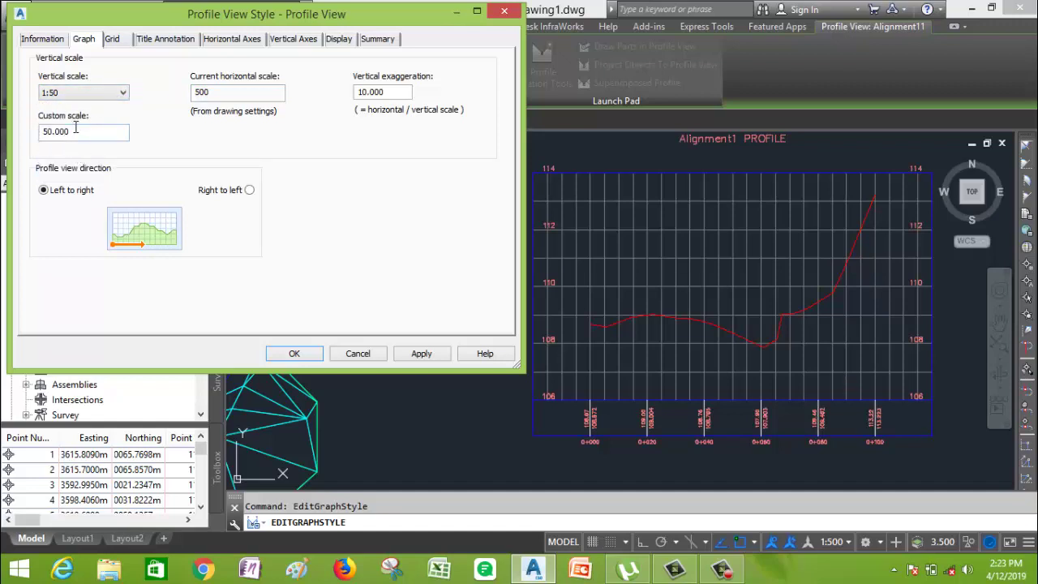
left_click(122, 92)
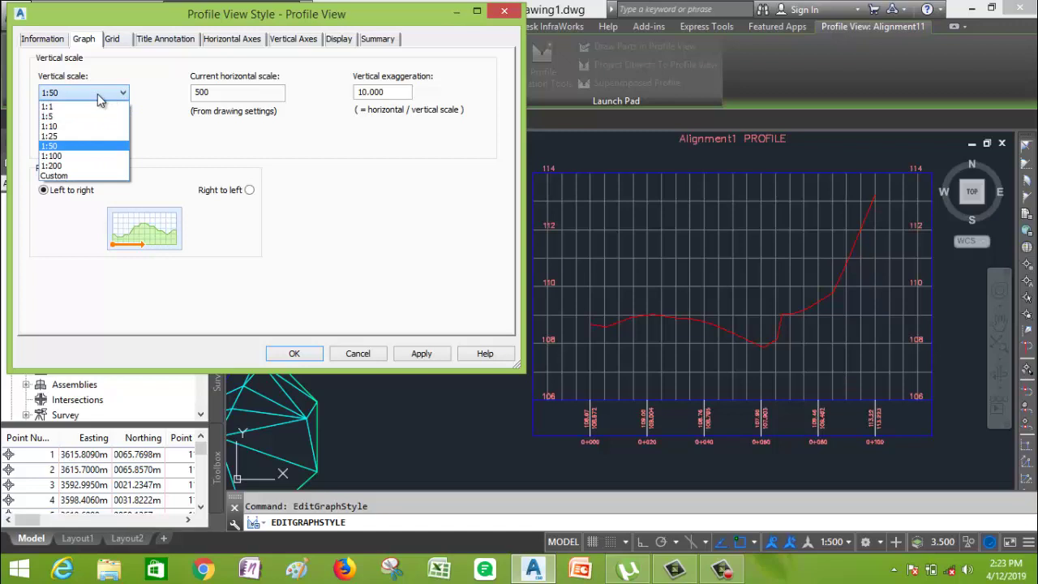
left_click(51, 146)
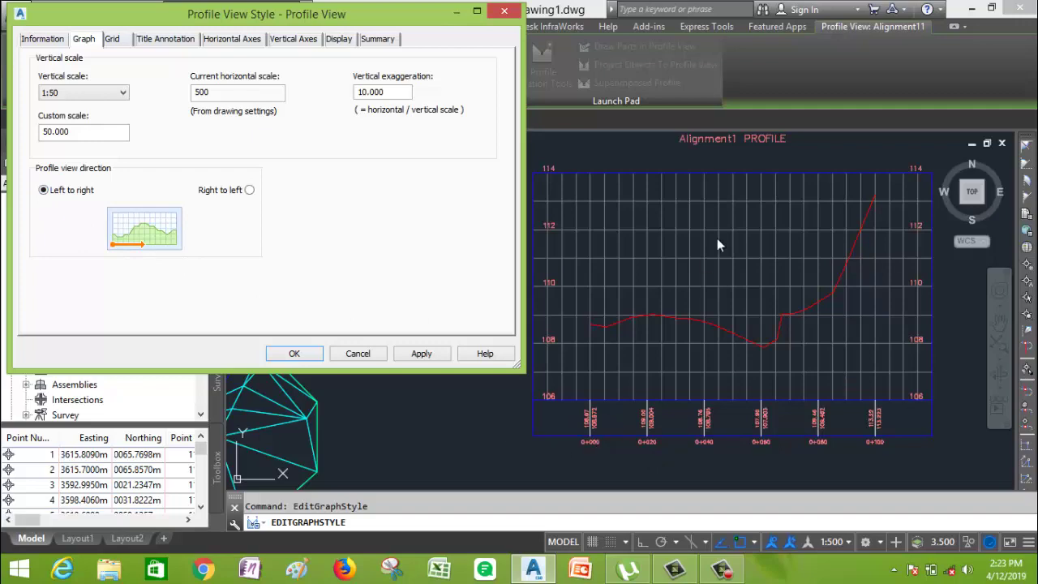
left_click(504, 10)
scroll(560, 430, "up", 6)
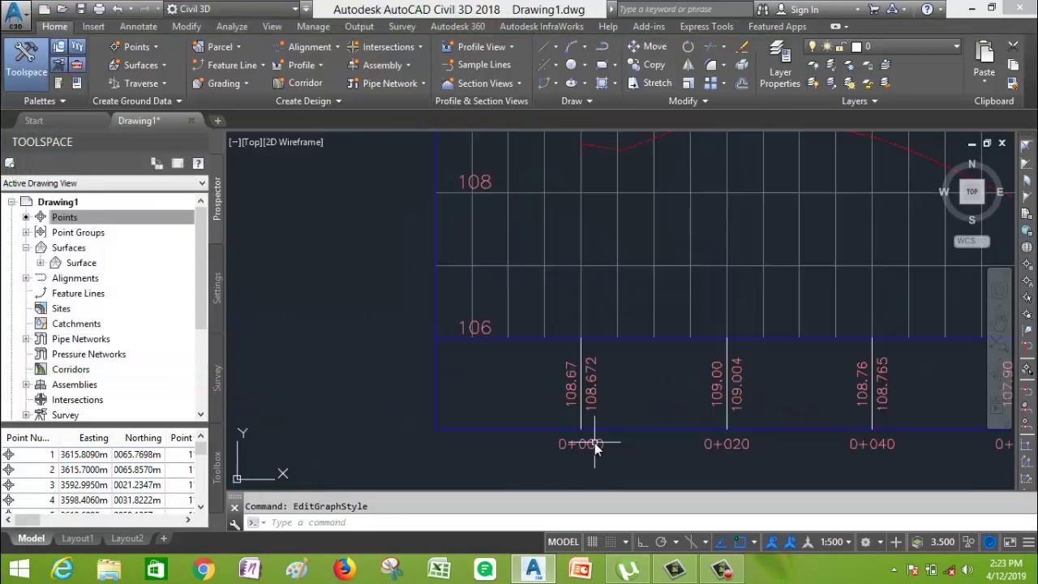
scroll(528, 457, "down", 5)
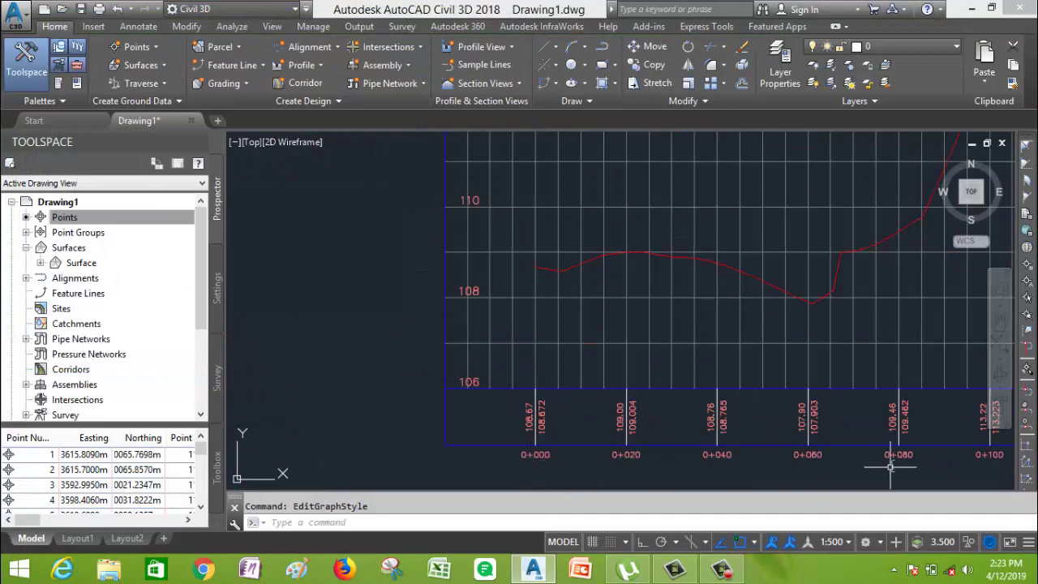
Examine the stations along the profile view's band from its start at 0+000 to its end
middle_click_drag(528, 458, 574, 368)
scroll(638, 361, "up", 2)
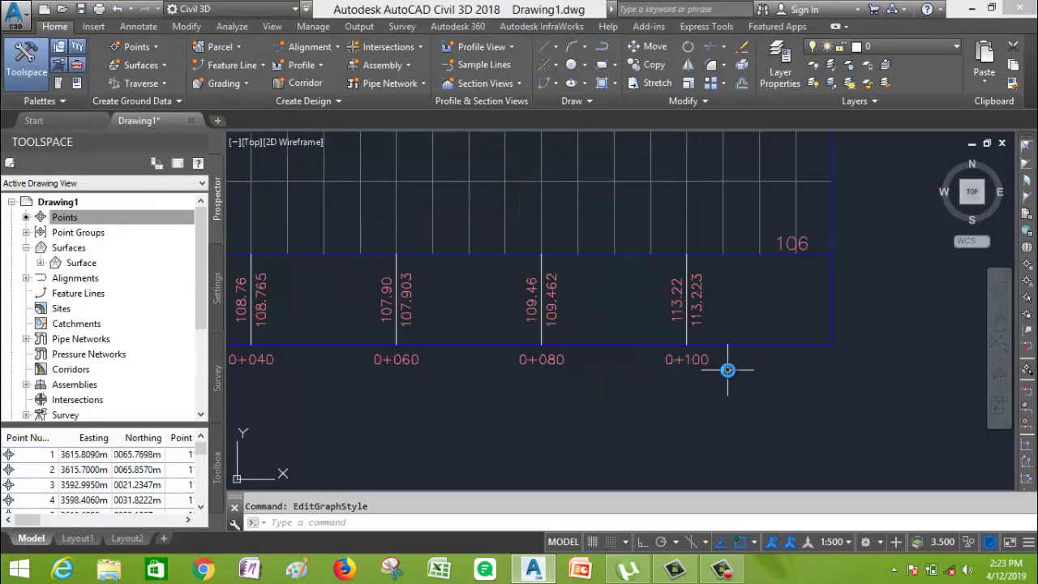
scroll(695, 371, "down", 4)
middle_click_drag(431, 388, 506, 444)
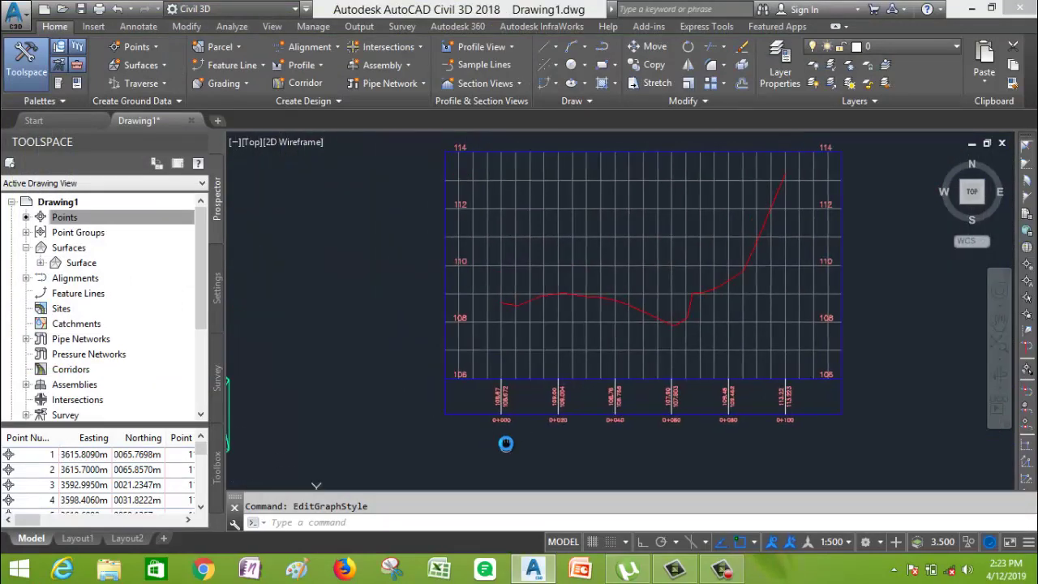
scroll(494, 422, "up", 4)
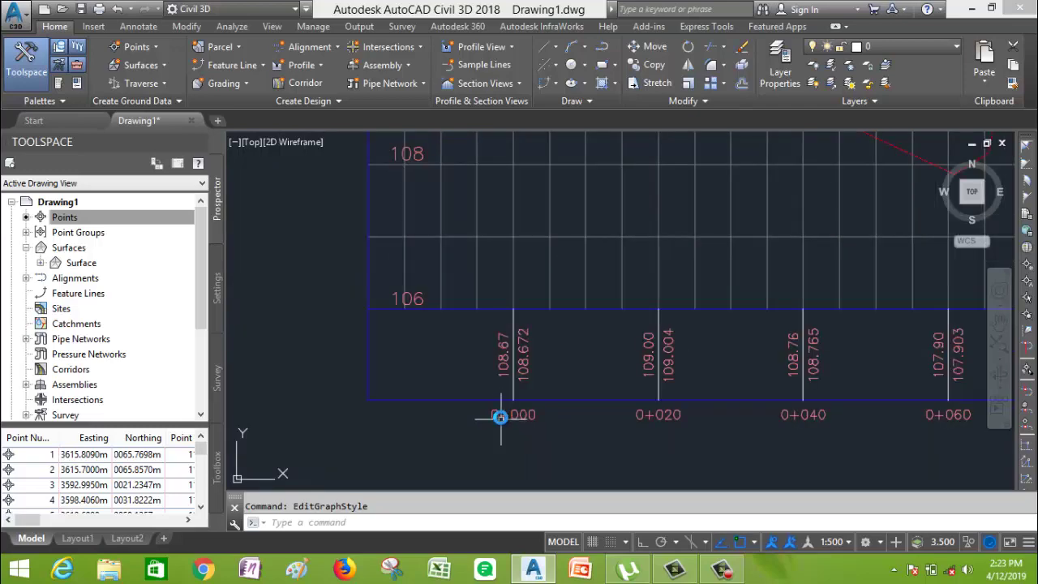
scroll(483, 417, "down", 4)
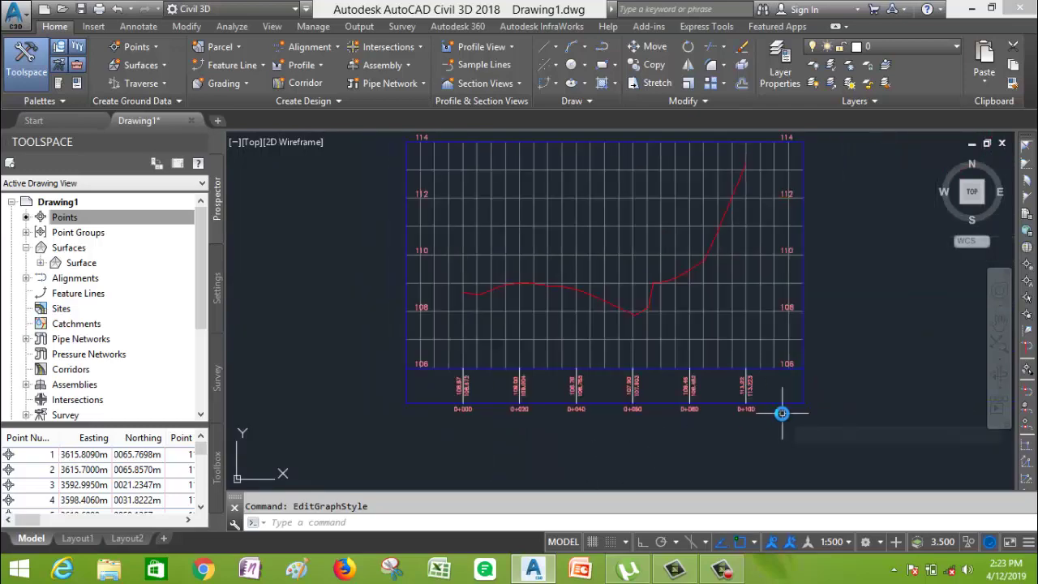
Apply the right-to-left direction in the profile view's style, and restore and apply the left-to-right direction
left_click(605, 281)
right_click(604, 281)
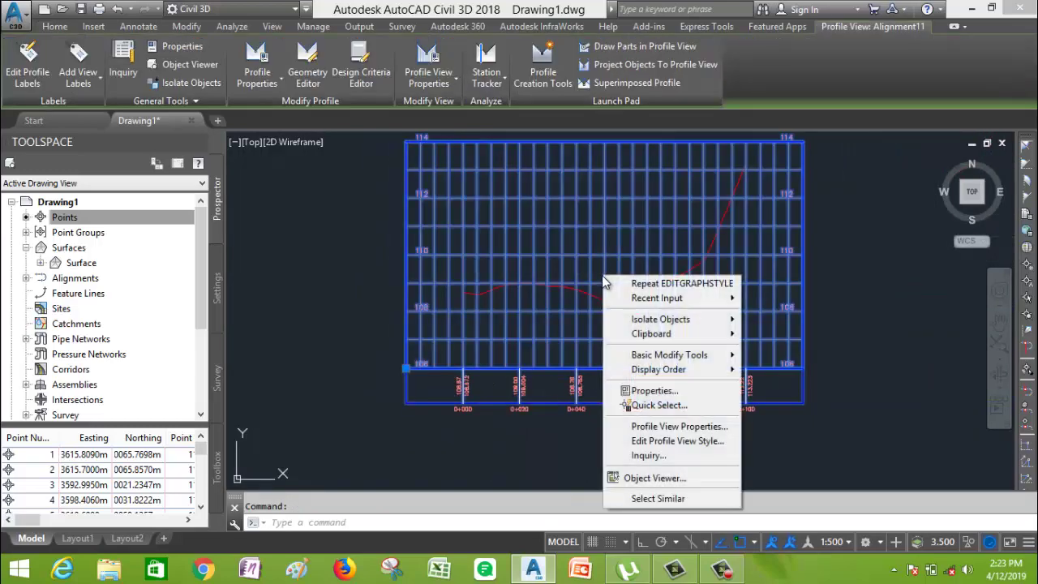
left_click(649, 441)
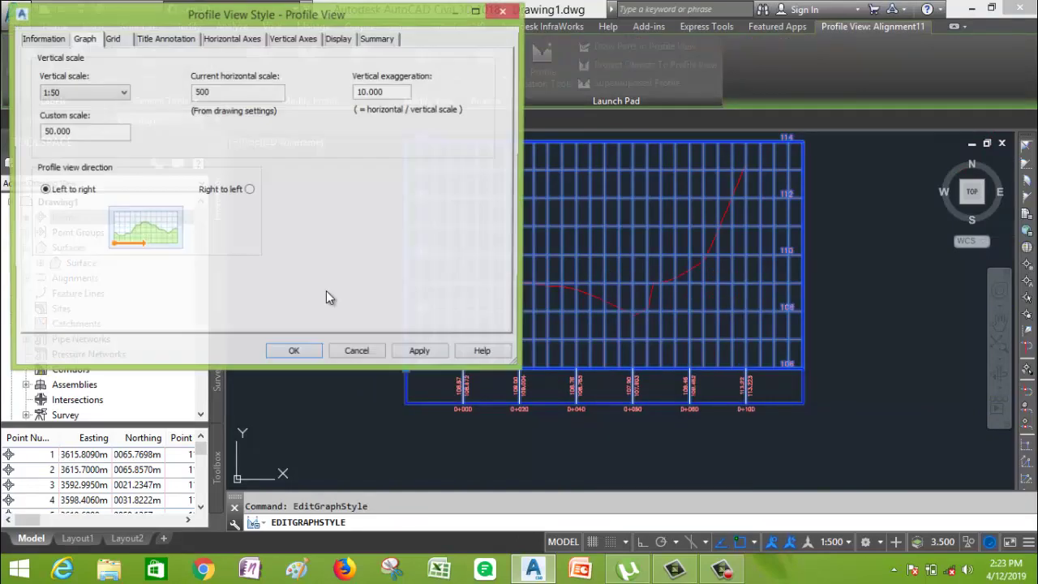
left_click(249, 190)
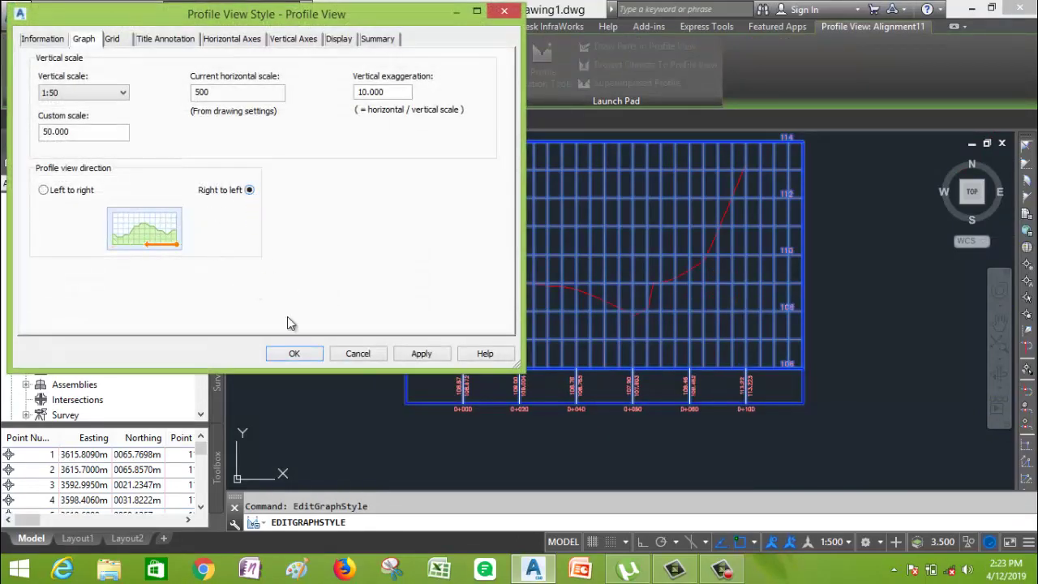
left_click(422, 354)
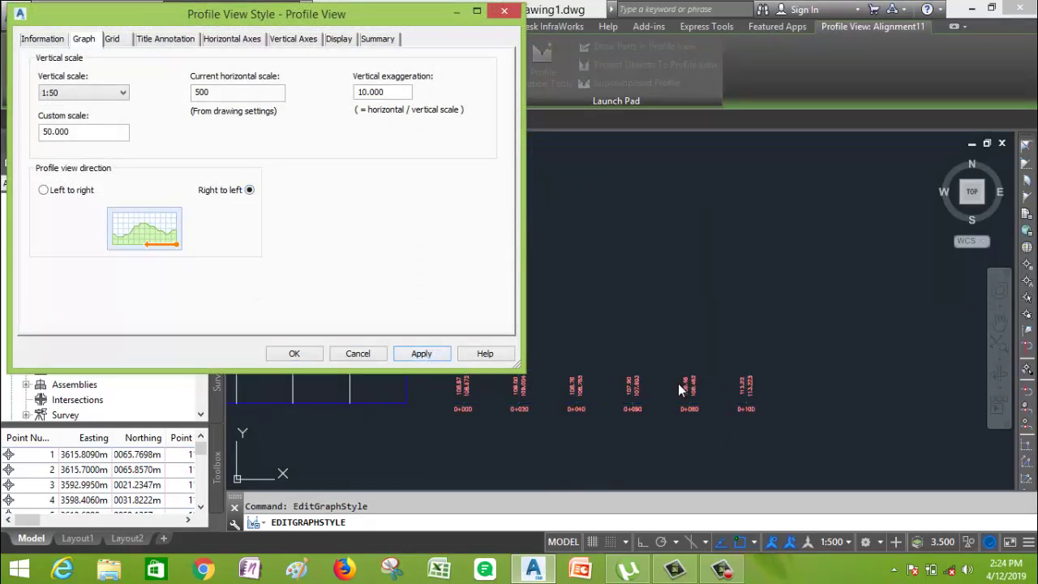
left_click(44, 191)
left_click(420, 355)
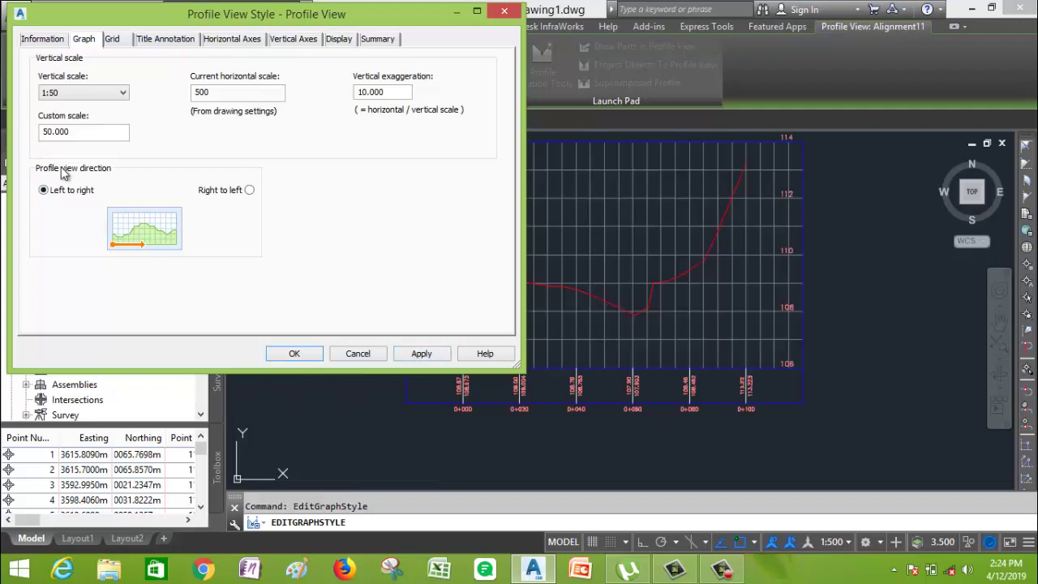
Enable vertical grid clipping in the profile view style's grid options and apply it
left_click(112, 43)
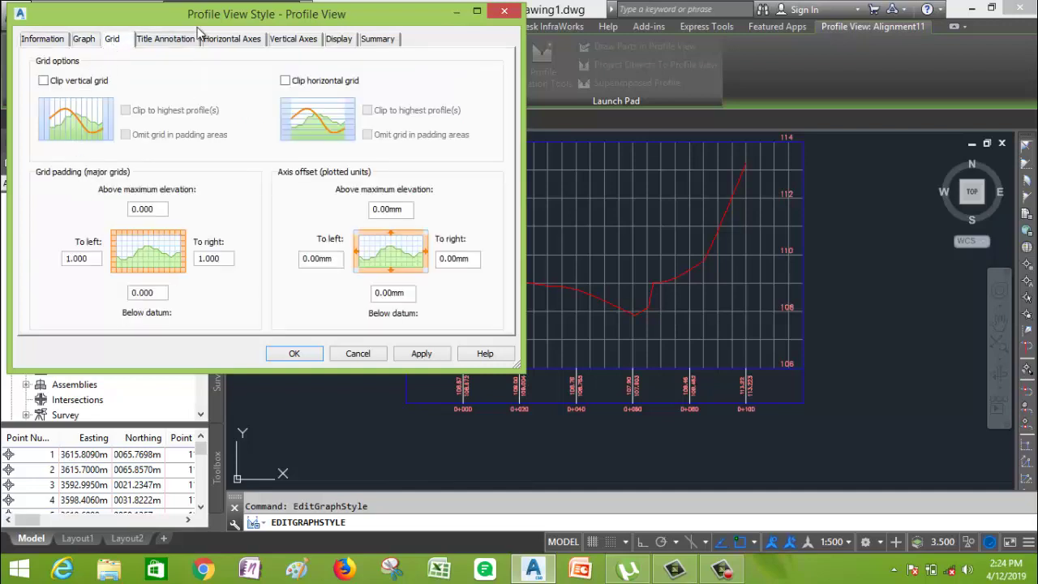
left_click_drag(180, 18, 217, 16)
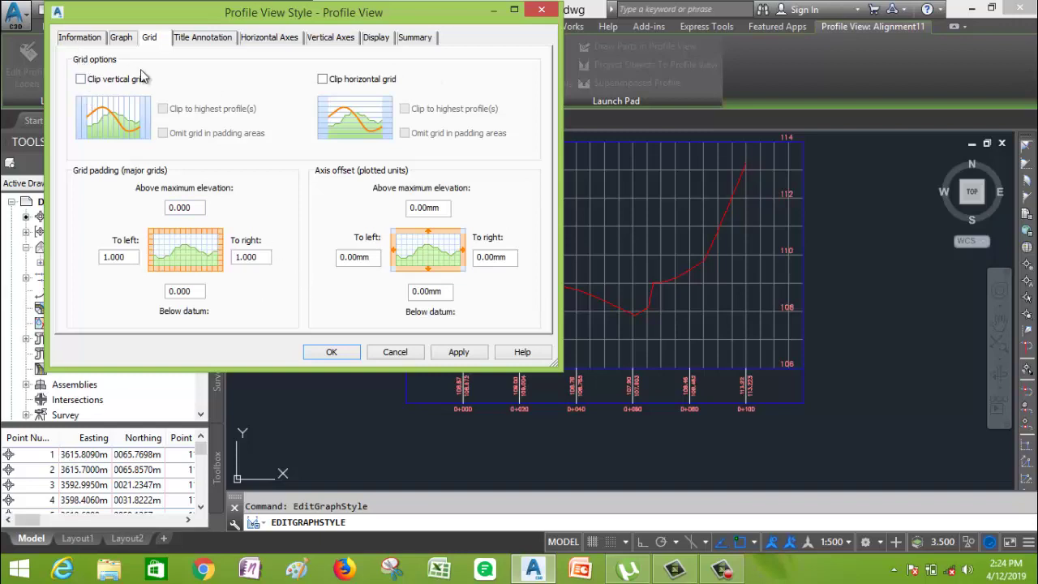
left_click(81, 80)
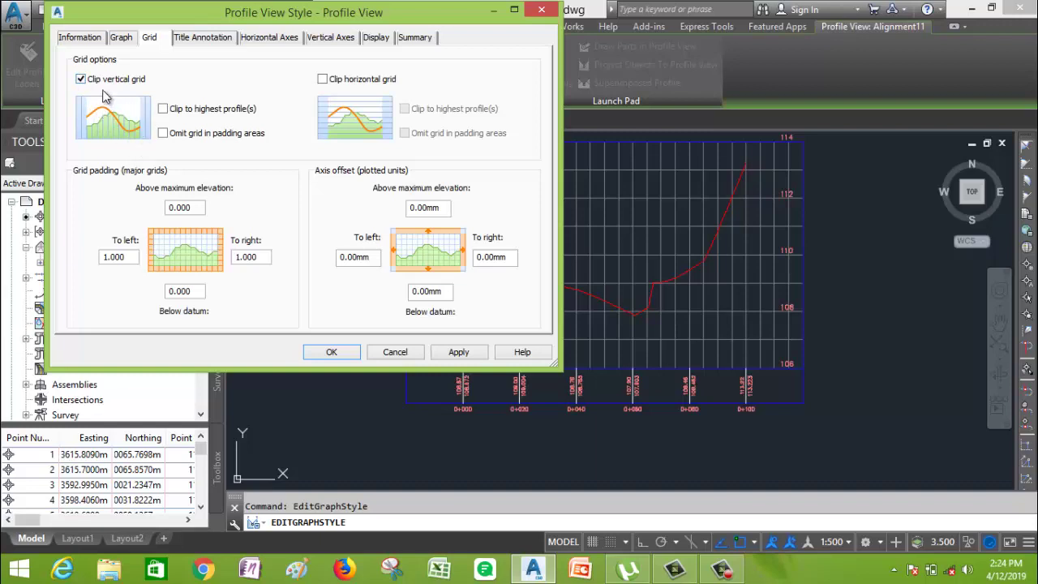
left_click(460, 353)
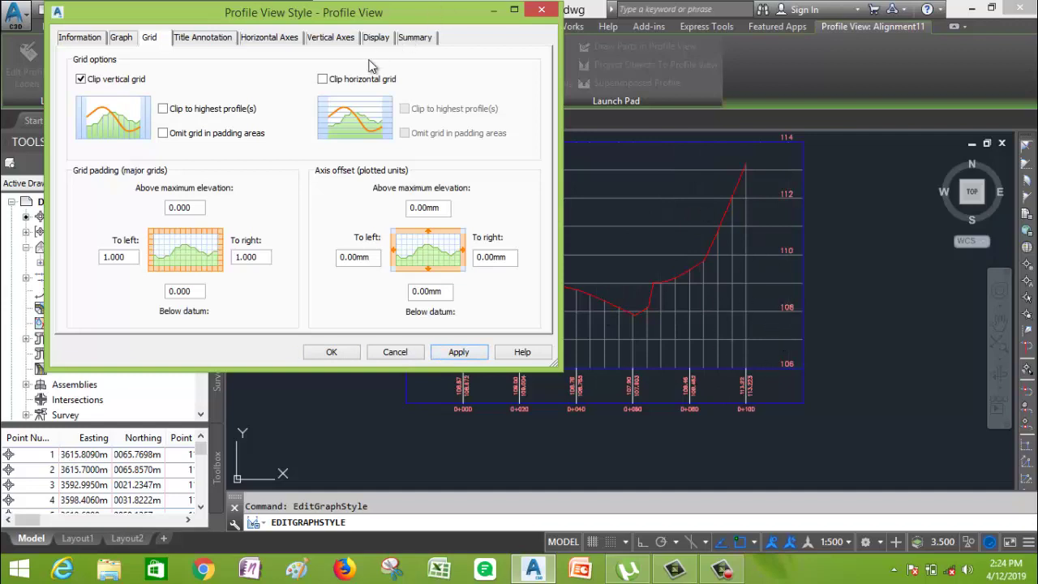
Turn on clipping to the highest profiles and omitting the grid in padding areas for the vertical grid, and apply
left_click(163, 111)
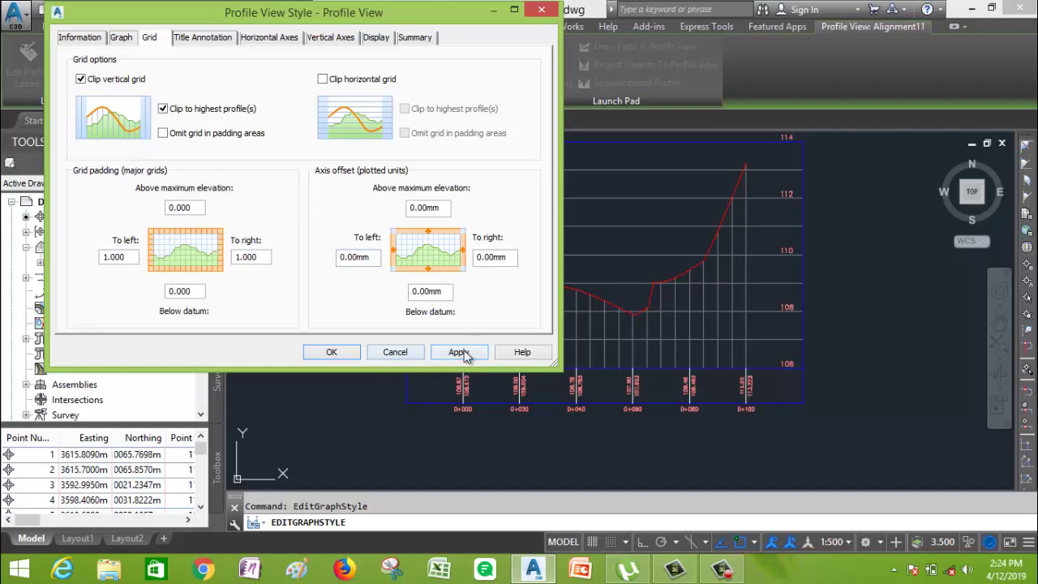
left_click(162, 133)
left_click(458, 352)
Enable horizontal grid clipping with clipping to the highest profiles, apply it, and also apply omitting the grid in padding areas
left_click(323, 79)
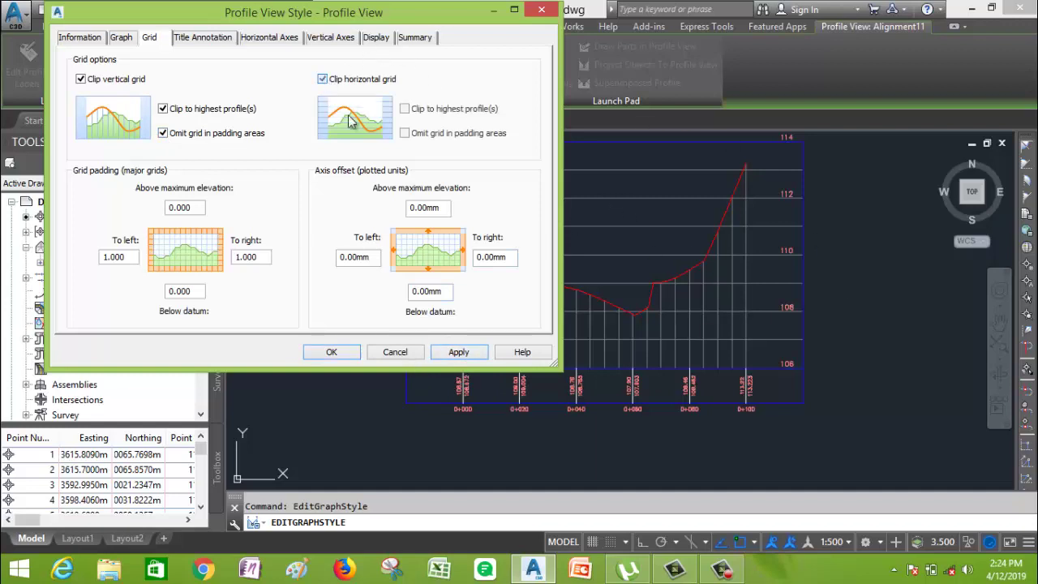
left_click(406, 110)
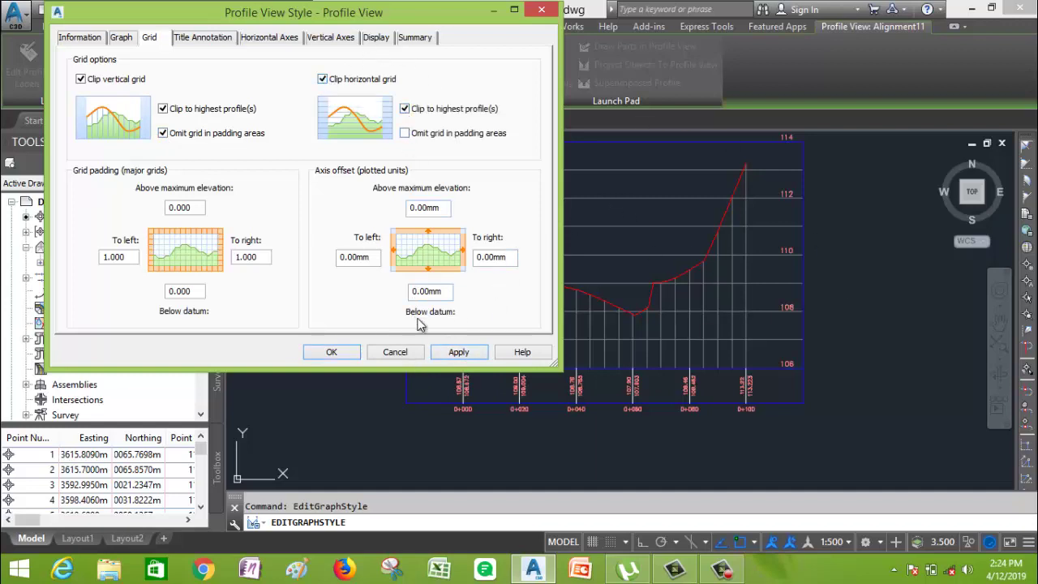
left_click(454, 352)
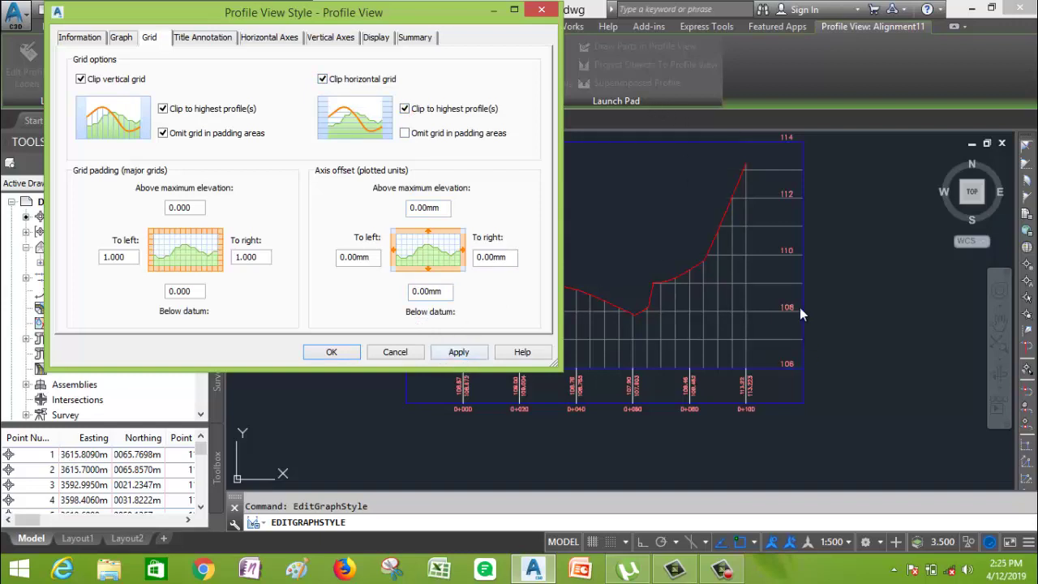
left_click(404, 133)
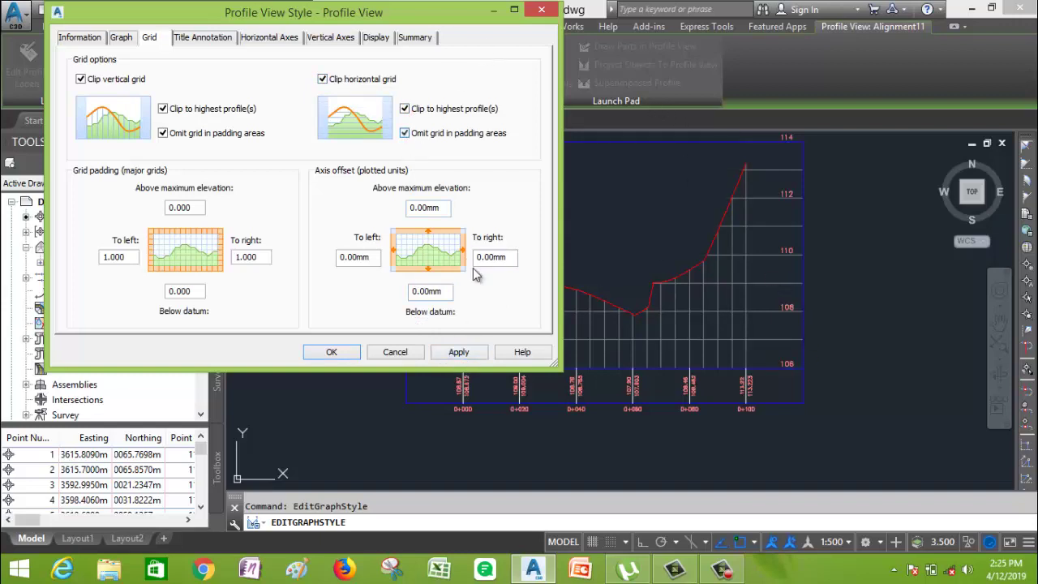
left_click(452, 357)
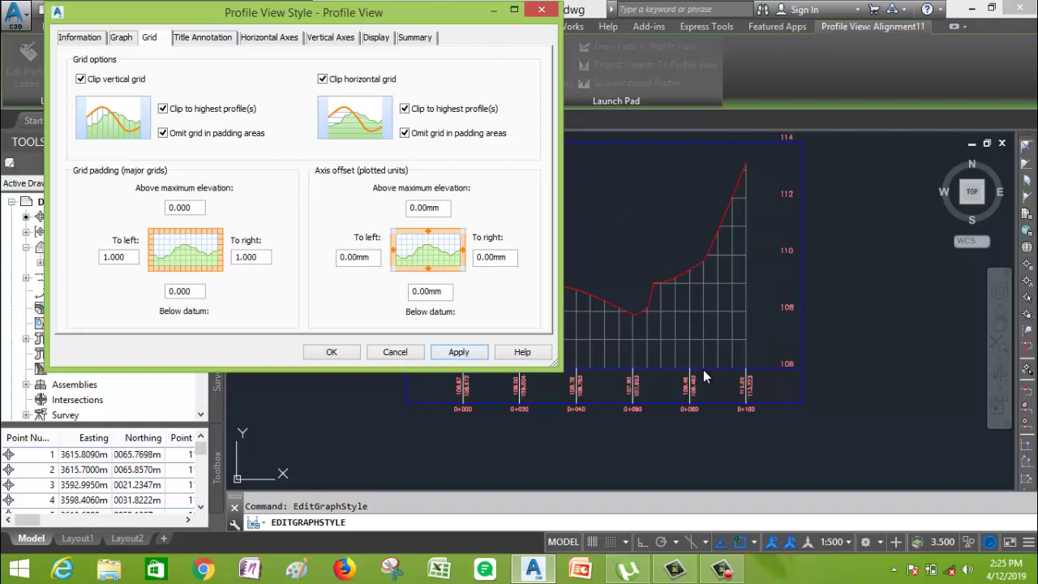
Turn off clipping to the highest profiles and omitting padding-area grids for both horizontal and vertical grids, and apply
left_click(405, 133)
left_click(405, 109)
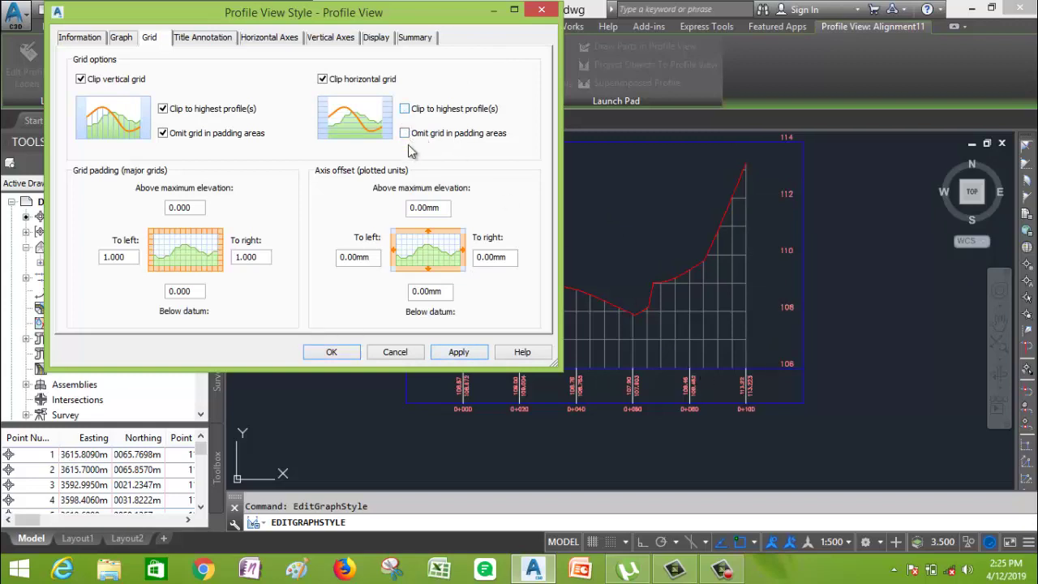
left_click(458, 355)
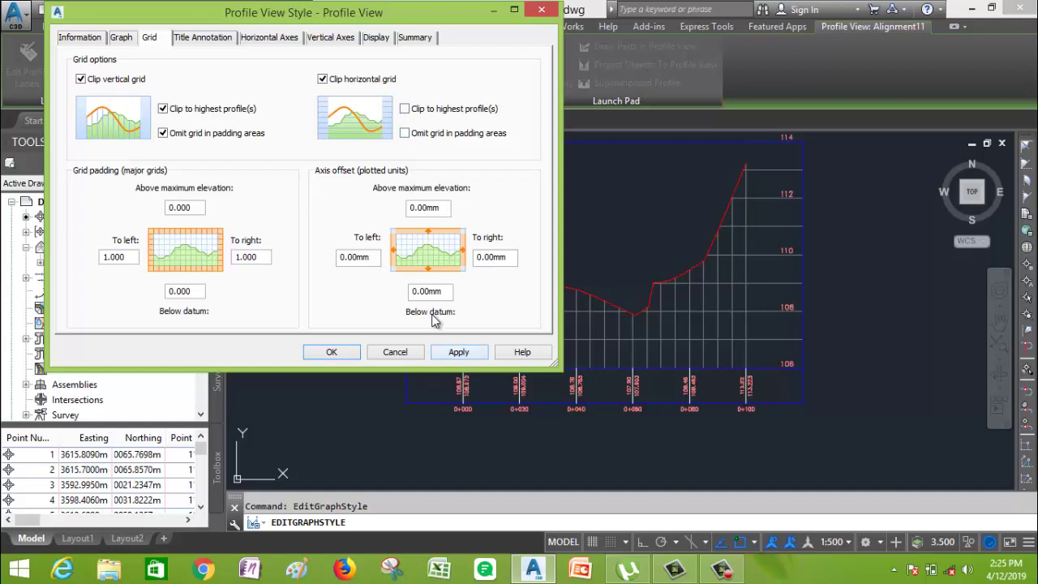
left_click(163, 133)
left_click(163, 108)
left_click(451, 356)
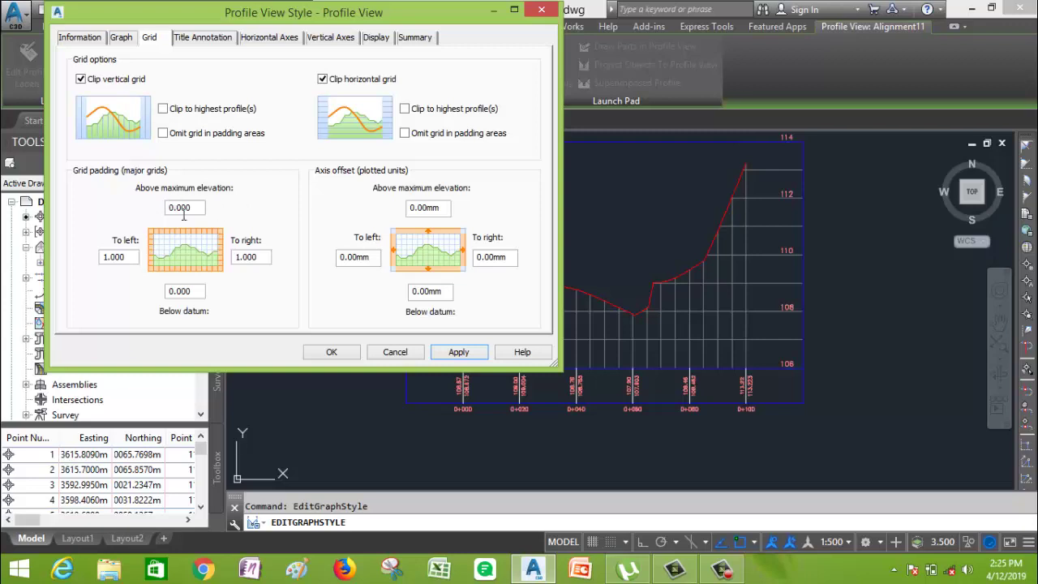
Review the grid padding settings to the left, to the right, below datum and above maximum elevation
left_click(125, 259)
left_click(251, 256)
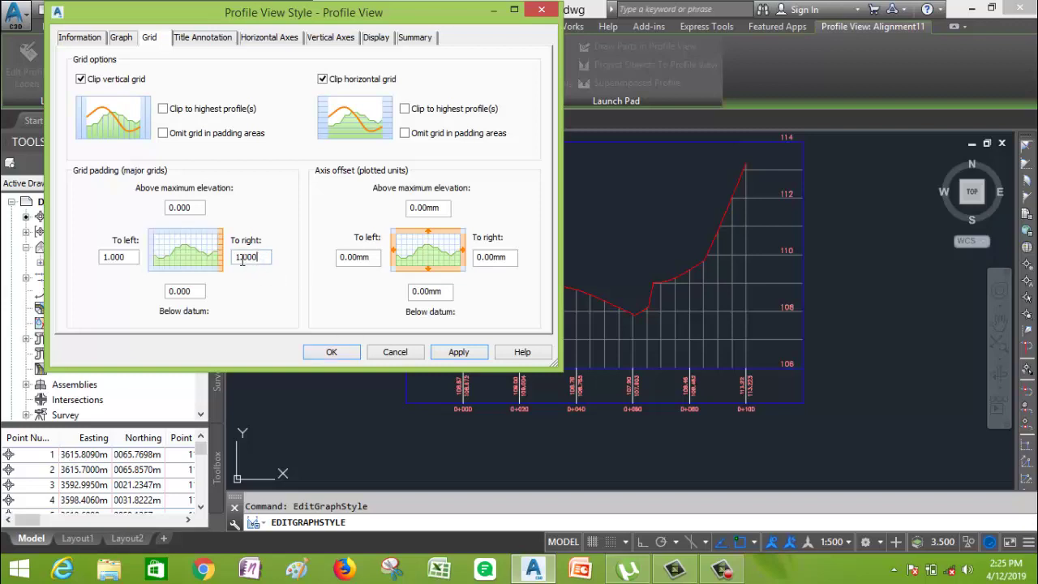
left_click(200, 294)
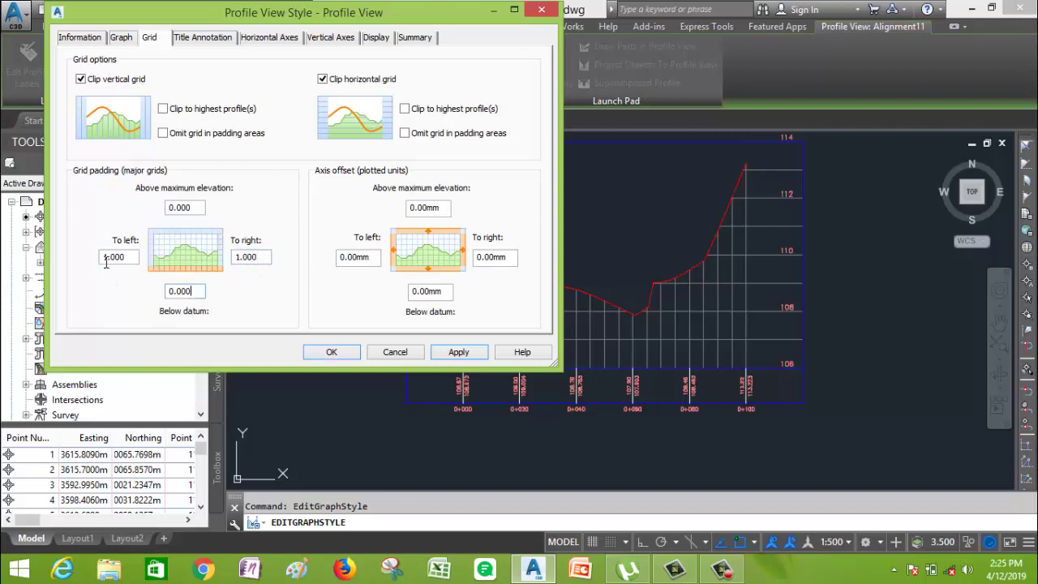
left_click(136, 256)
left_click(188, 207)
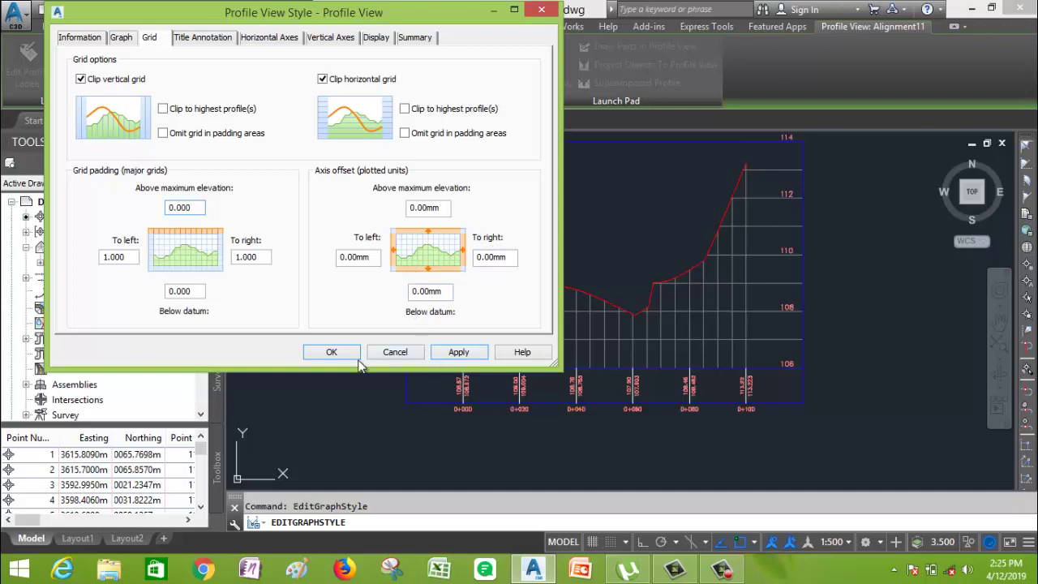
Apply the Annotative text style to the graph view title, and set the text style back to Standard
left_click(183, 41)
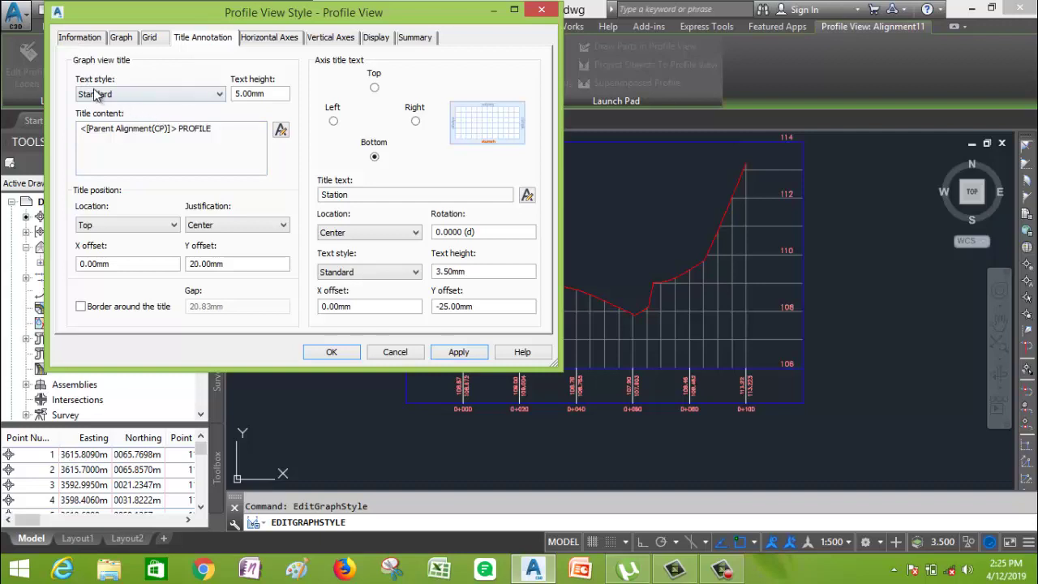
left_click(202, 95)
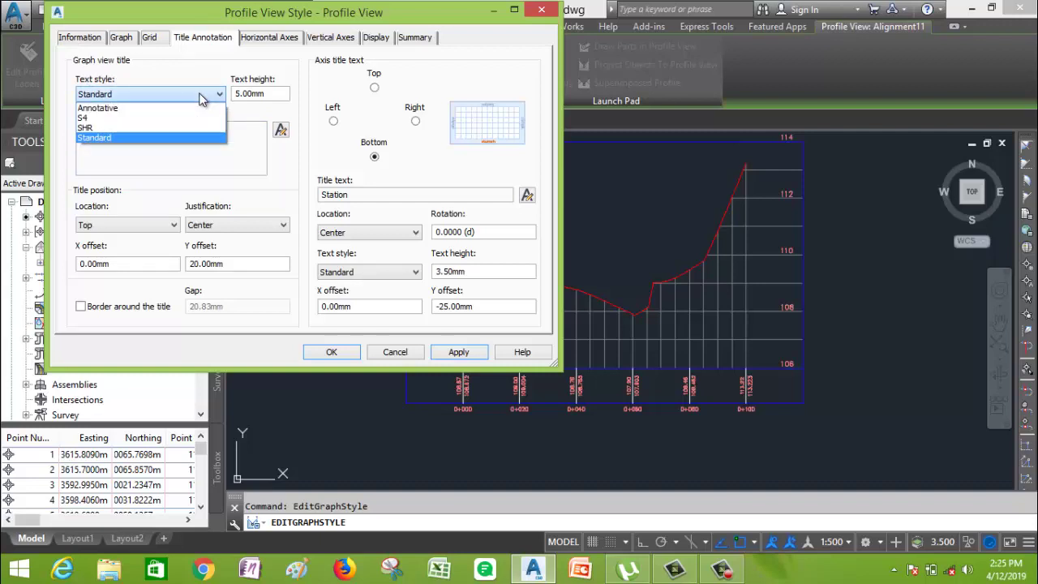
left_click(96, 108)
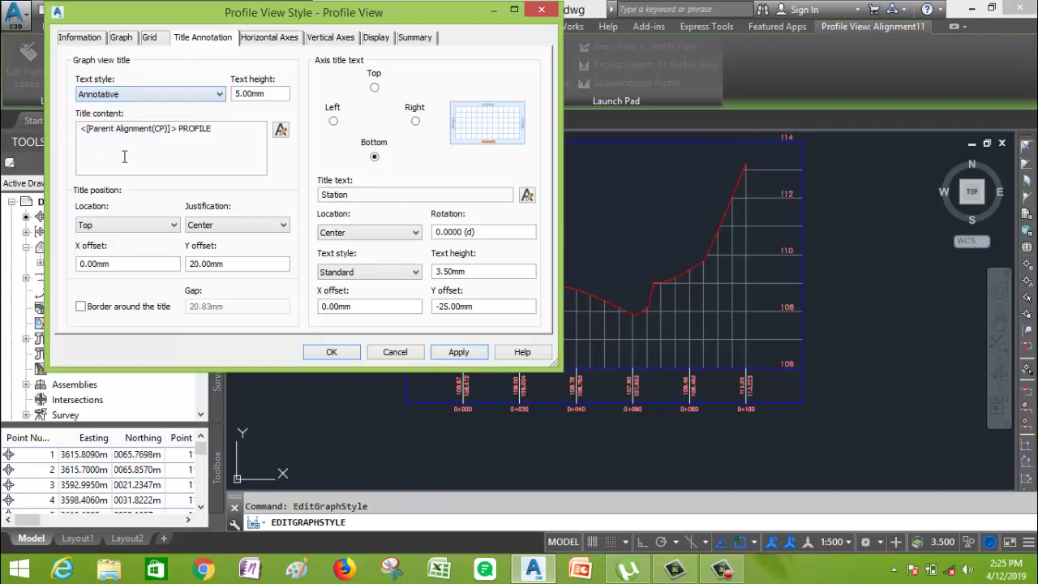
left_click(460, 352)
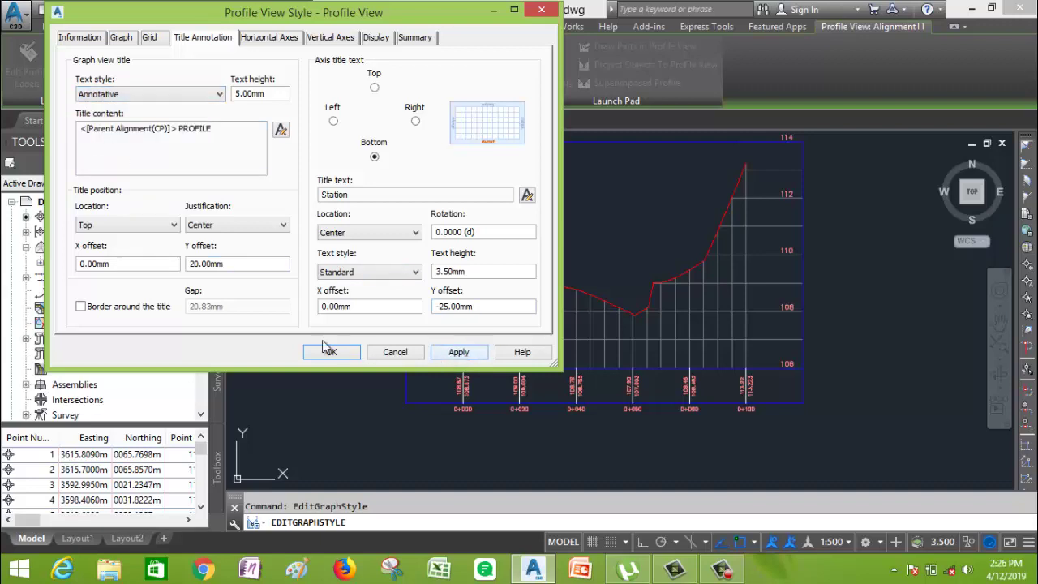
left_click(218, 96)
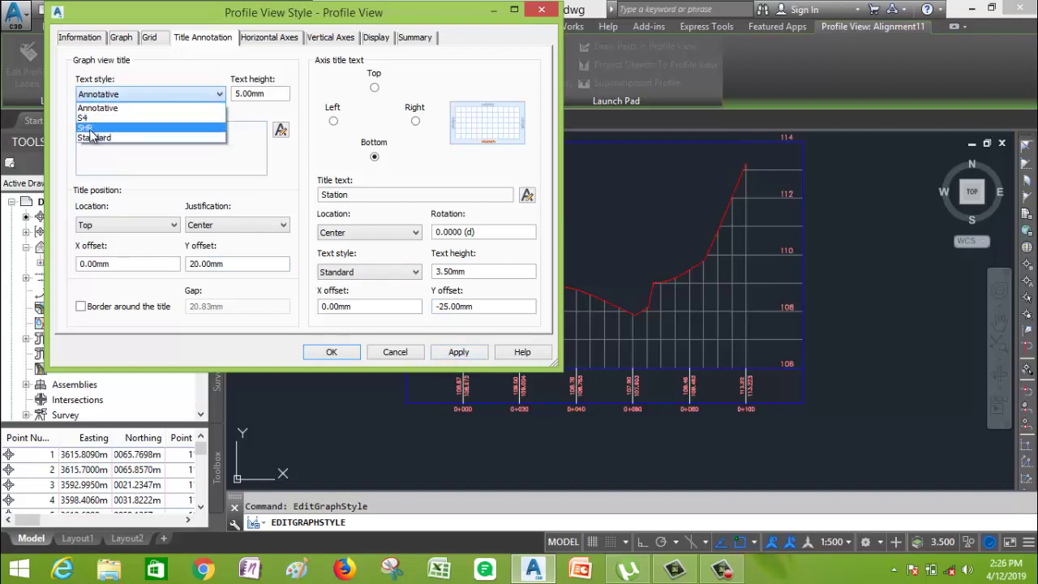
left_click(94, 137)
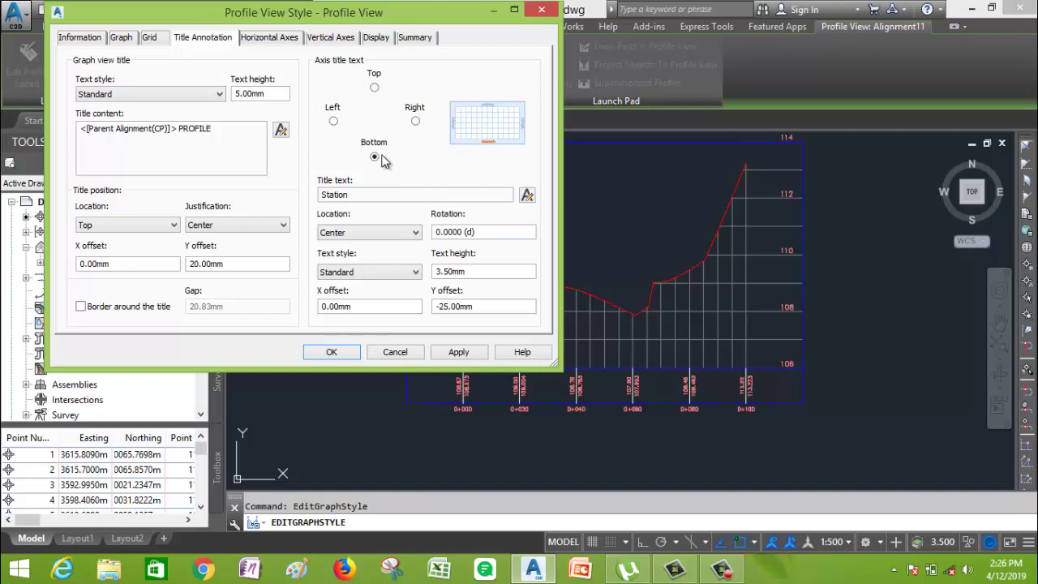
Review the right and bottom axis title settings and the graph view title's location choices, keeping Bottom and Top
left_click(415, 121)
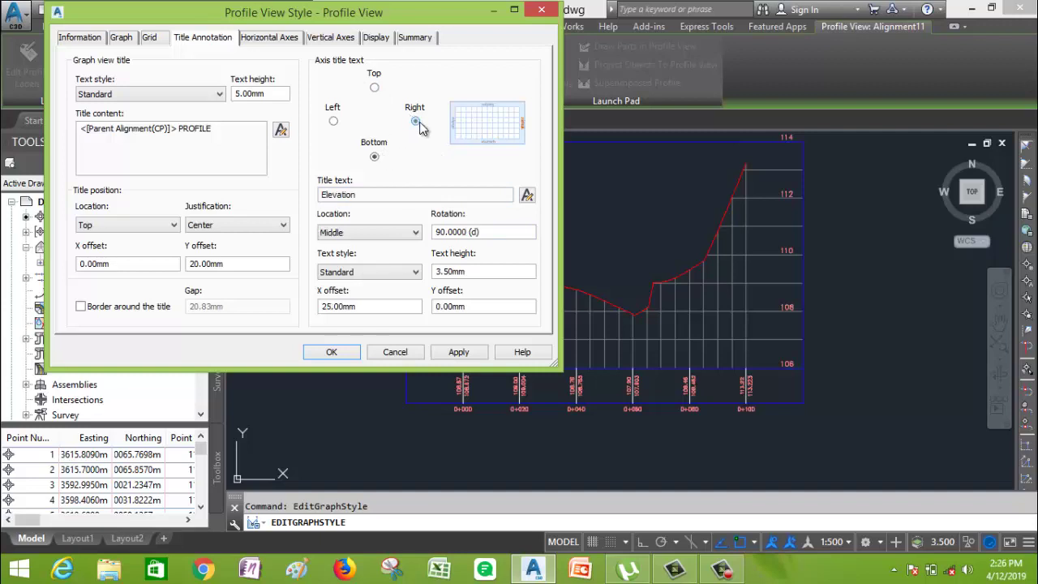
left_click(458, 353)
left_click(375, 157)
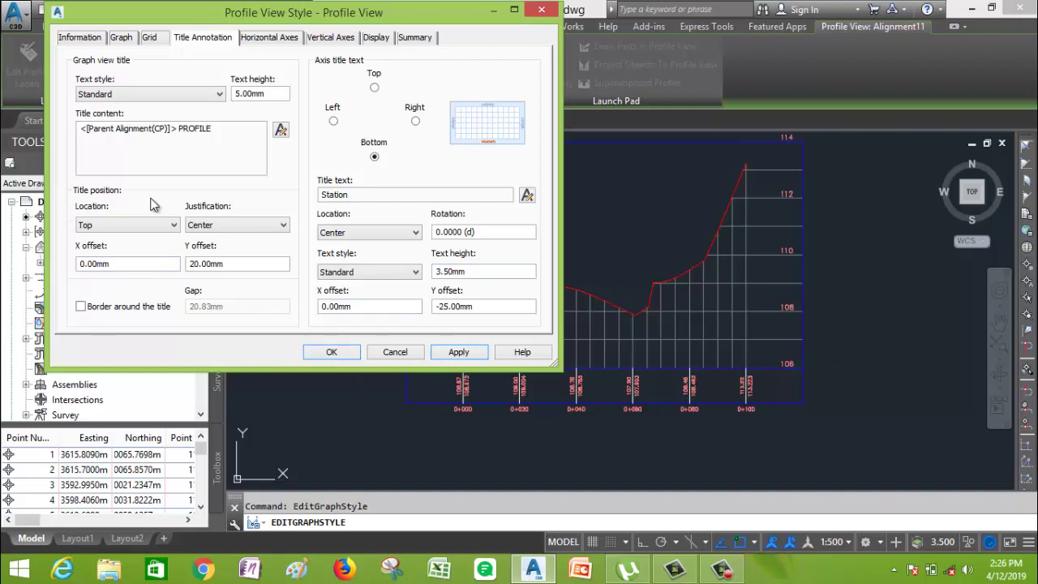
left_click(173, 226)
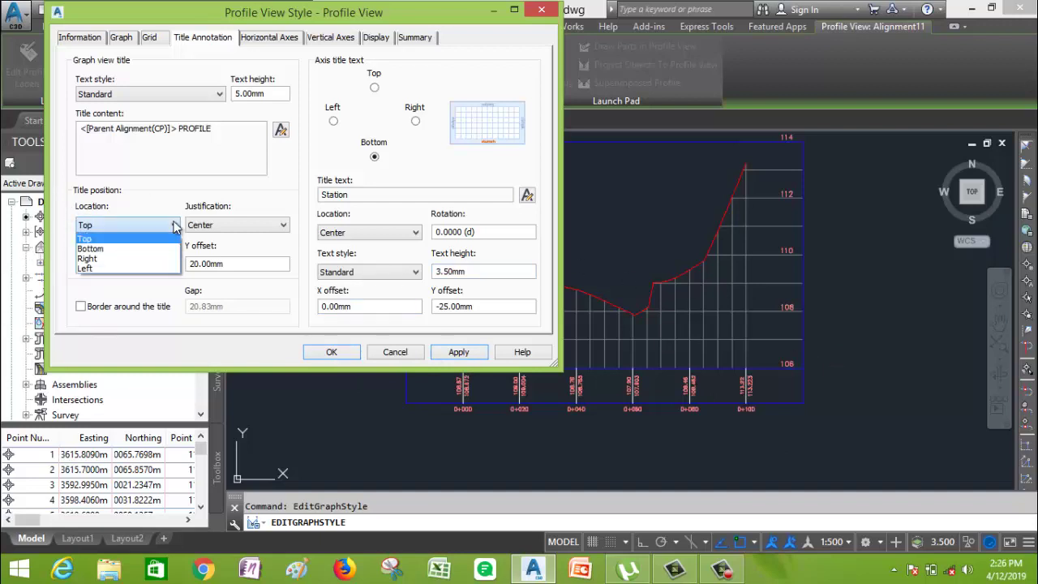
left_click(173, 225)
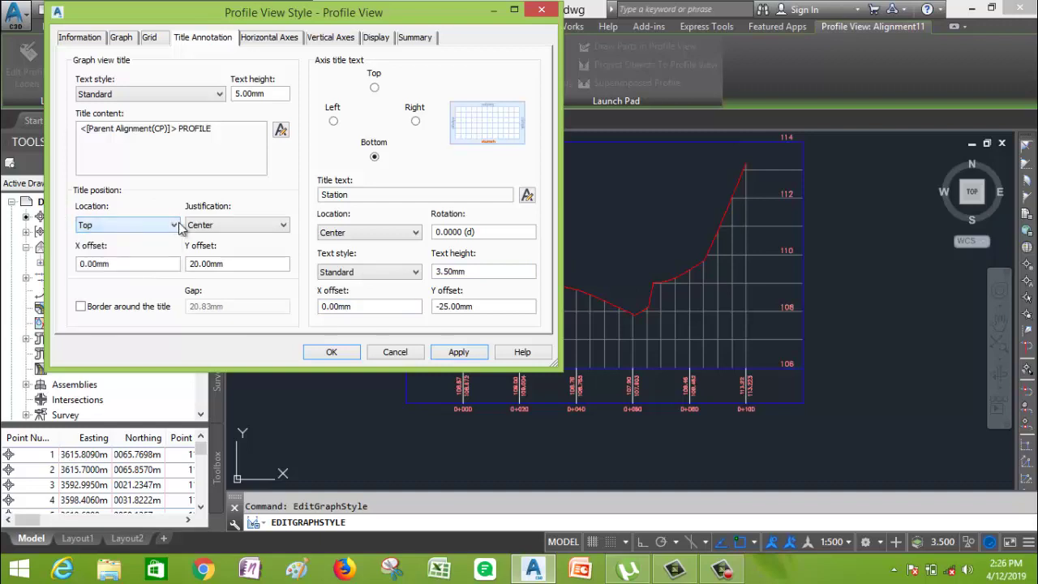
Review the graph view title's justification choices, keeping Center, and look over the tick details of the bottom horizontal axis
left_click(282, 227)
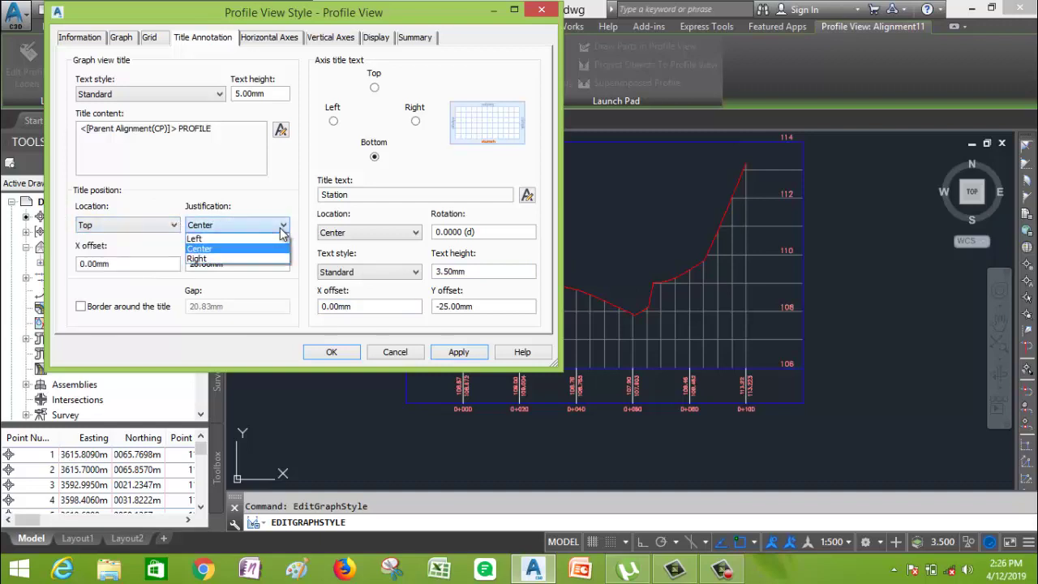
left_click(214, 247)
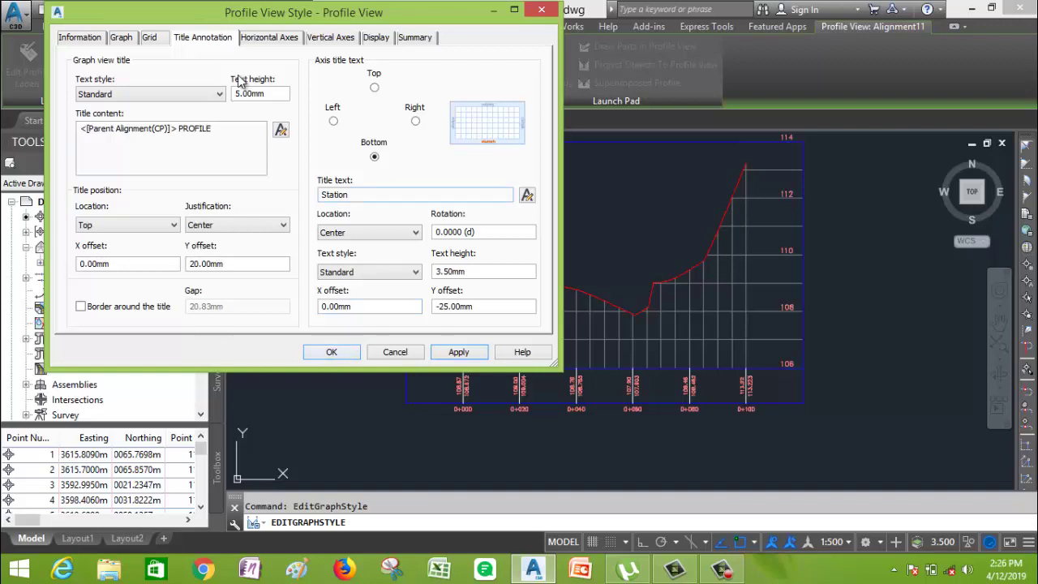
left_click(271, 39)
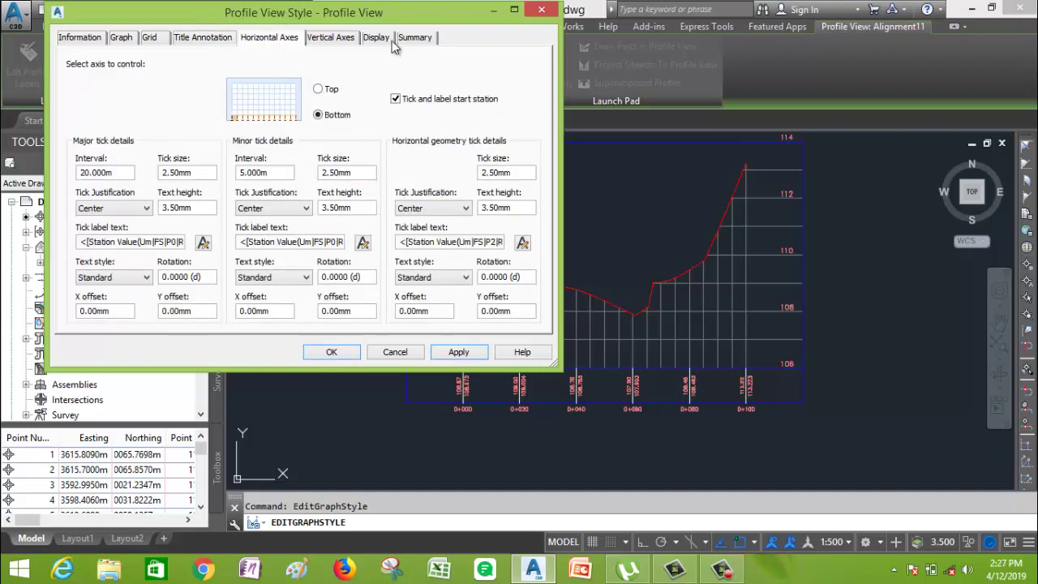
left_click(148, 38)
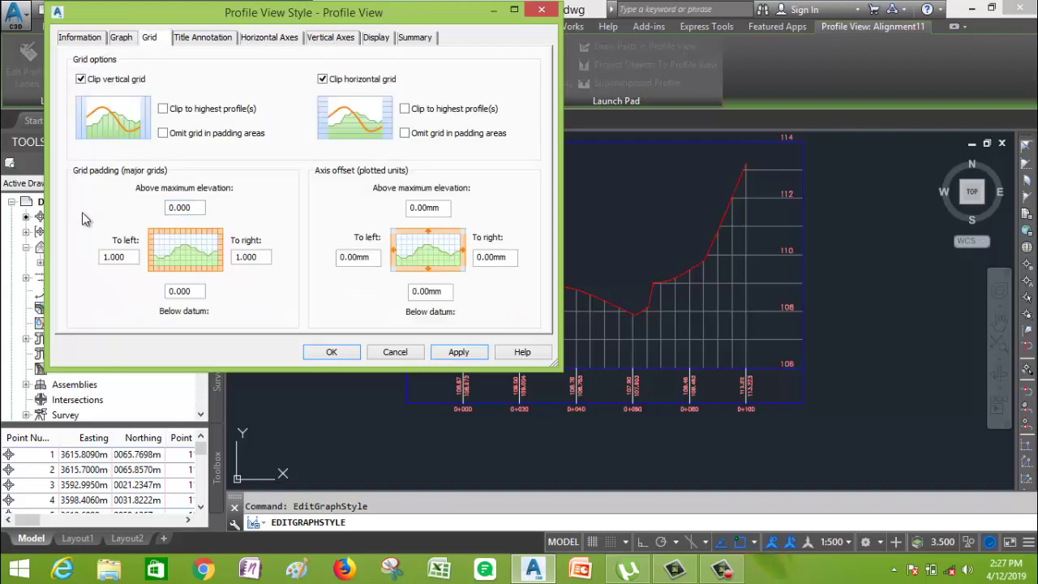
left_click(274, 39)
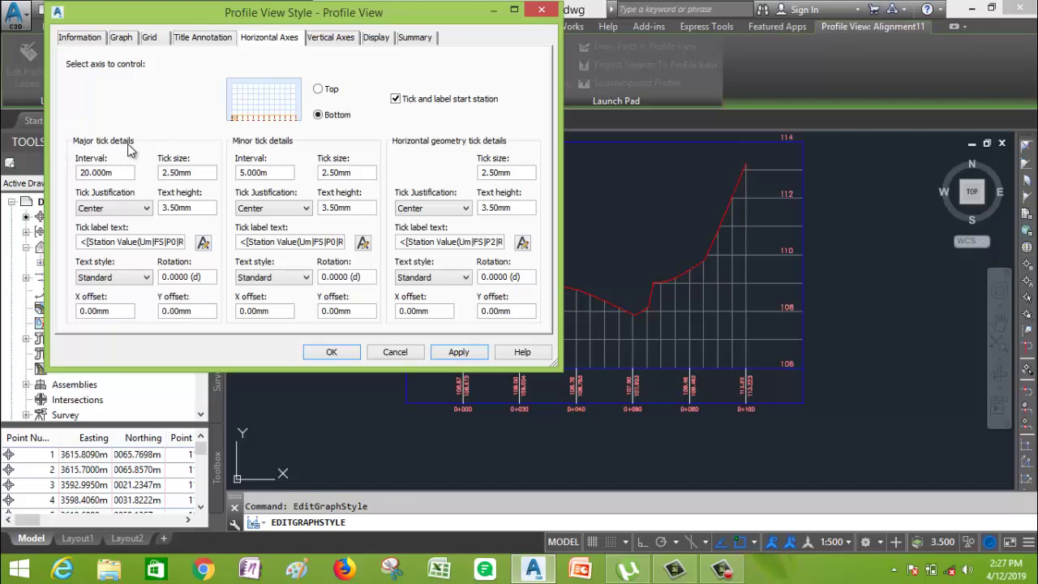
Close the profile view style and examine the vertical grid lines and station labels around 0+000 to 0+040
left_click(541, 10)
scroll(469, 430, "up", 8)
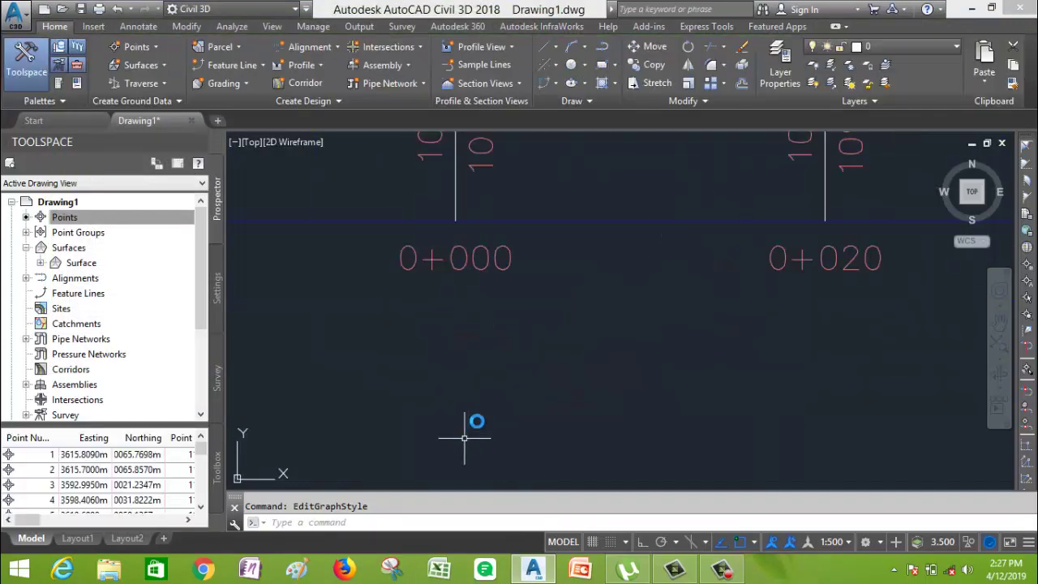
scroll(475, 417, "down", 4)
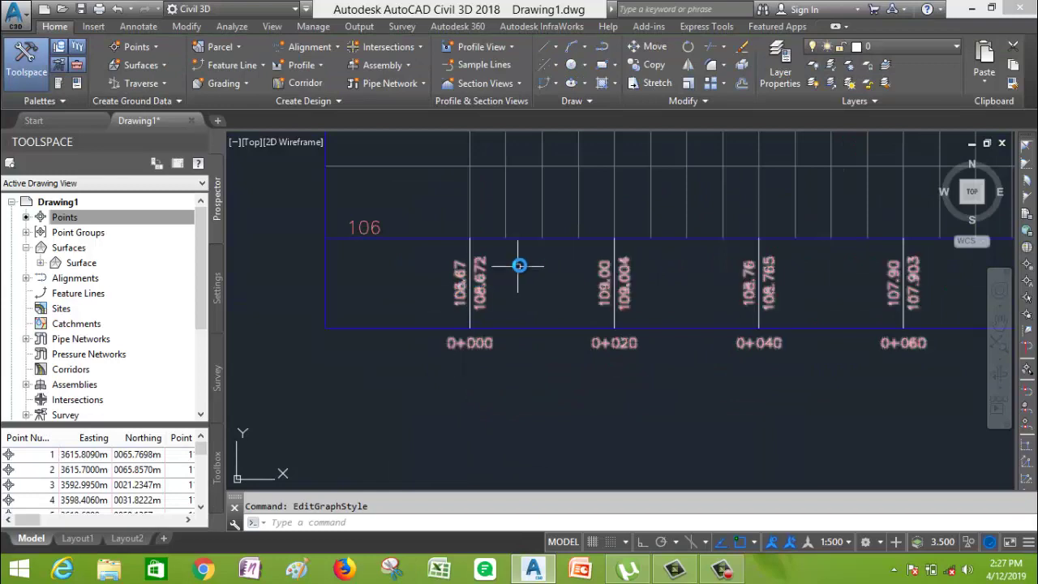
scroll(478, 302, "up", 2)
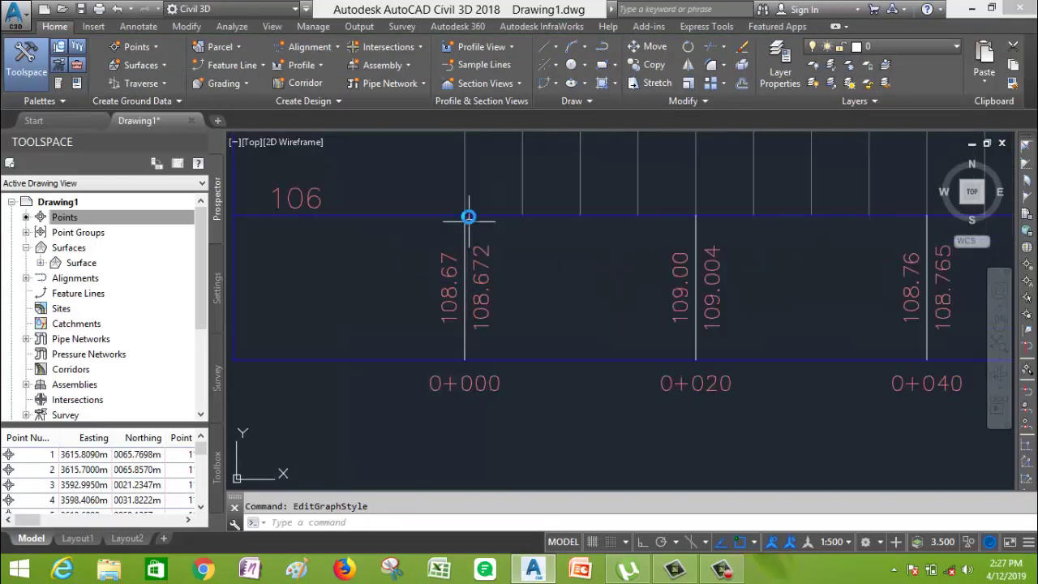
left_click(505, 191)
left_click(506, 192)
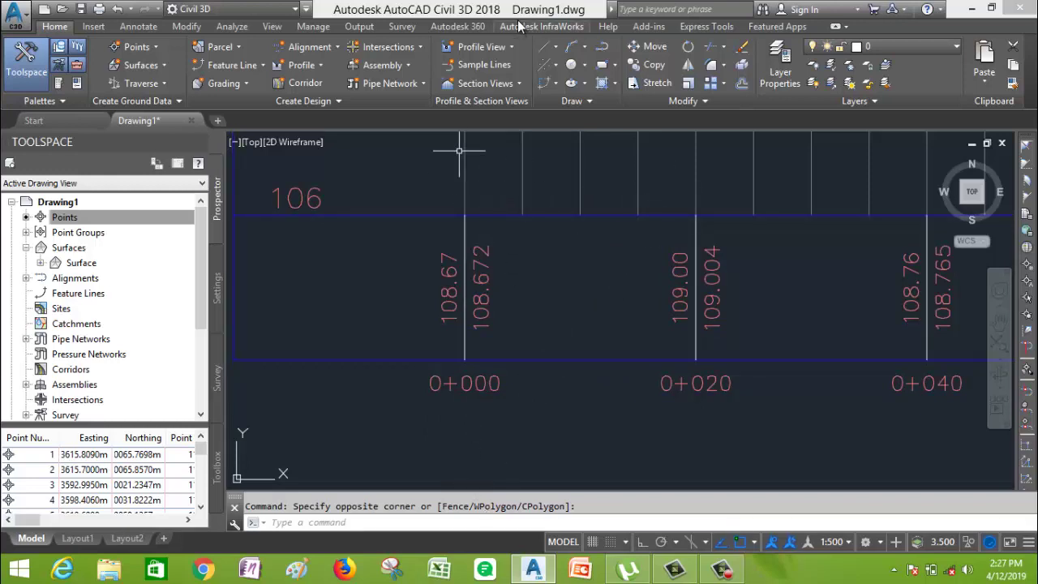
Reopen the profile view's style for editing and re-enter 20 m as the bottom axis's major tick interval
left_click(580, 180)
right_click(580, 180)
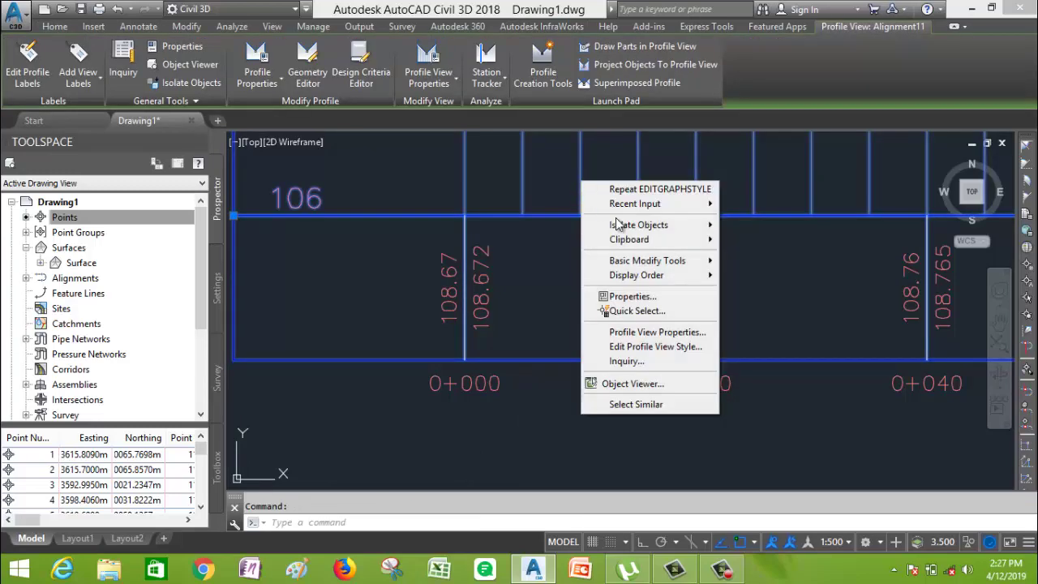
left_click(647, 347)
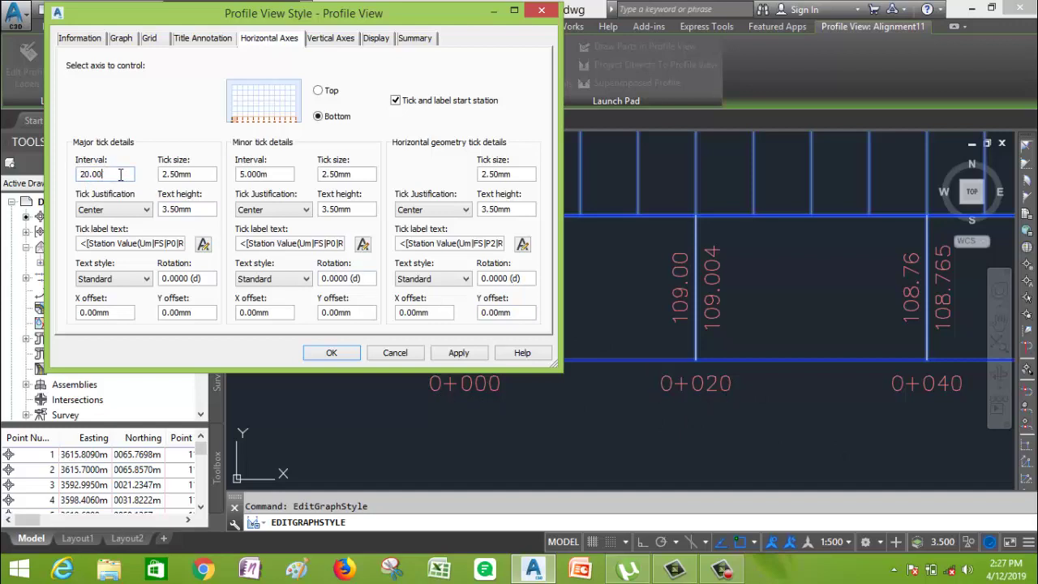
key("BackSpace")
key("BackSpace")
key("BackSpace")
key("BackSpace")
key("BackSpace")
Set the minor tick interval of the bottom horizontal axis to 10 m and apply the change
left_click(285, 174)
key("BackSpace")
key("BackSpace")
key("BackSpace")
key("BackSpace")
key("BackSpace")
left_click(276, 177)
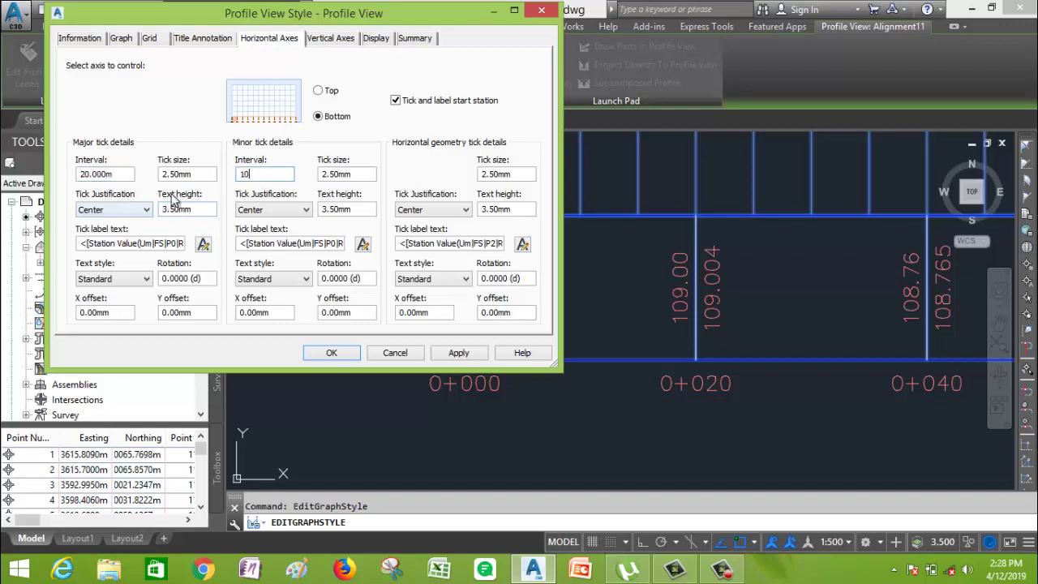
left_click(457, 359)
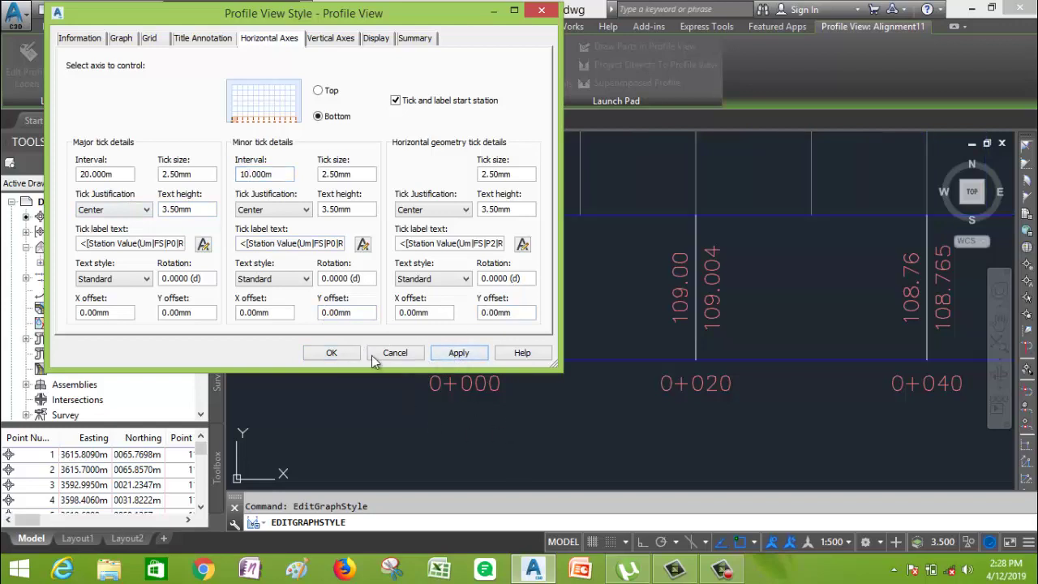